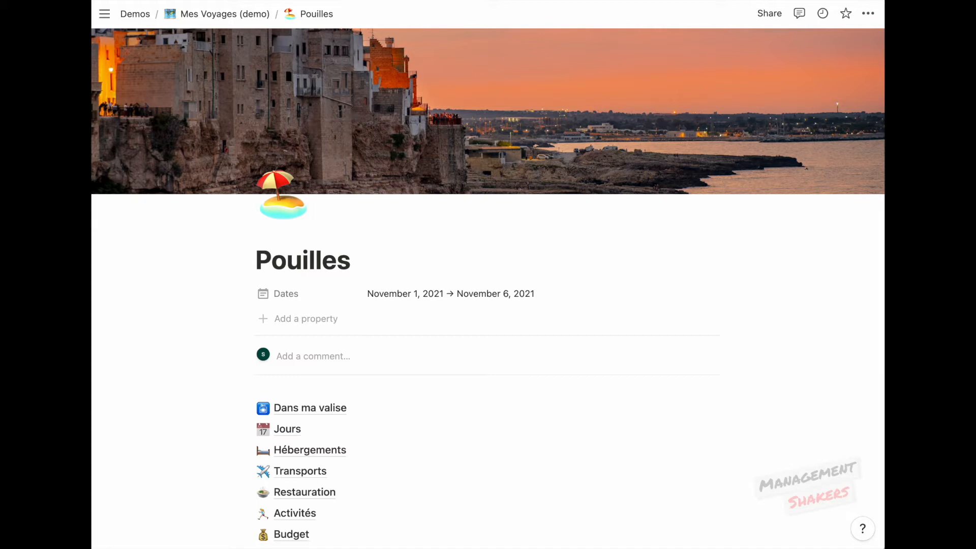
Look through the Pouilles trip's subpages, including Dans ma valise, Jours, Budget and Carnet de voyage.
{"action": "left_click", "coordinate": [321, 411]}
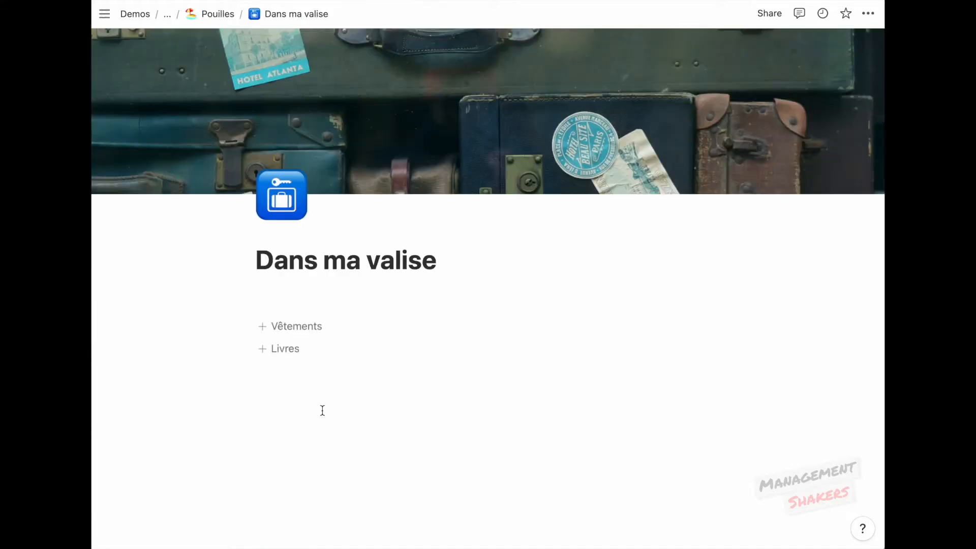
{"action": "left_click", "coordinate": [262, 328]}
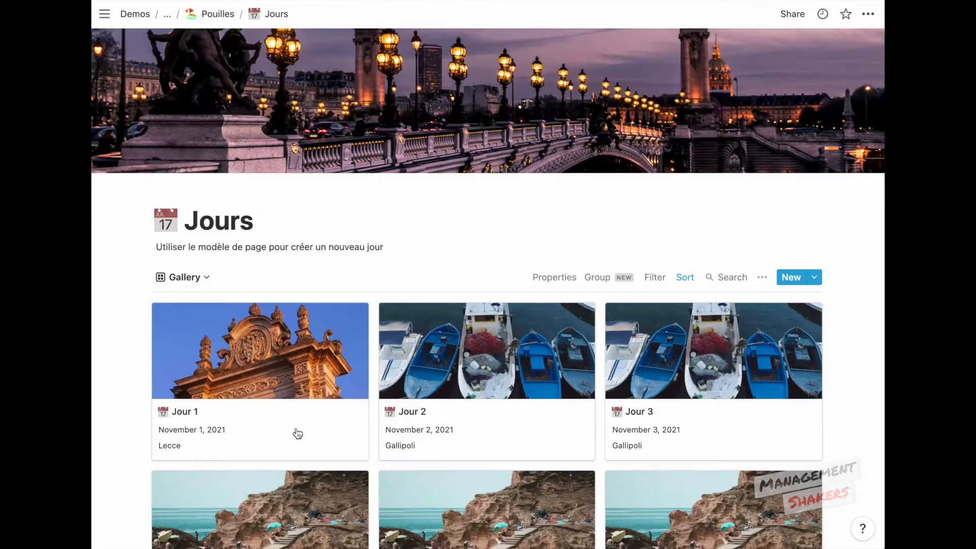
{"action": "left_click", "coordinate": [508, 417]}
{"action": "scroll", "coordinate": [508, 413], "scroll_direction": "down", "scroll_amount": 10}
{"action": "left_click", "coordinate": [338, 398]}
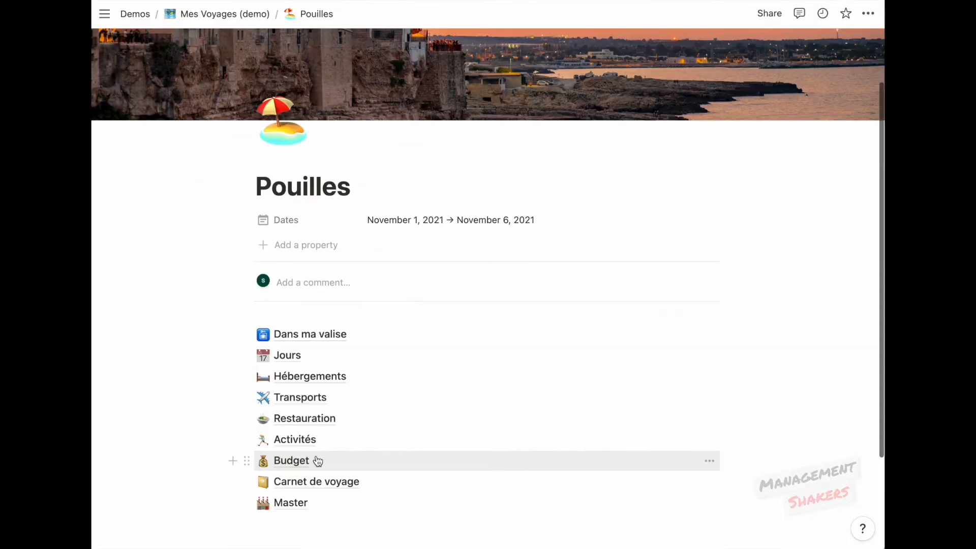
{"action": "left_click", "coordinate": [318, 461]}
{"action": "scroll", "coordinate": [316, 463], "scroll_direction": "down", "scroll_amount": 6}
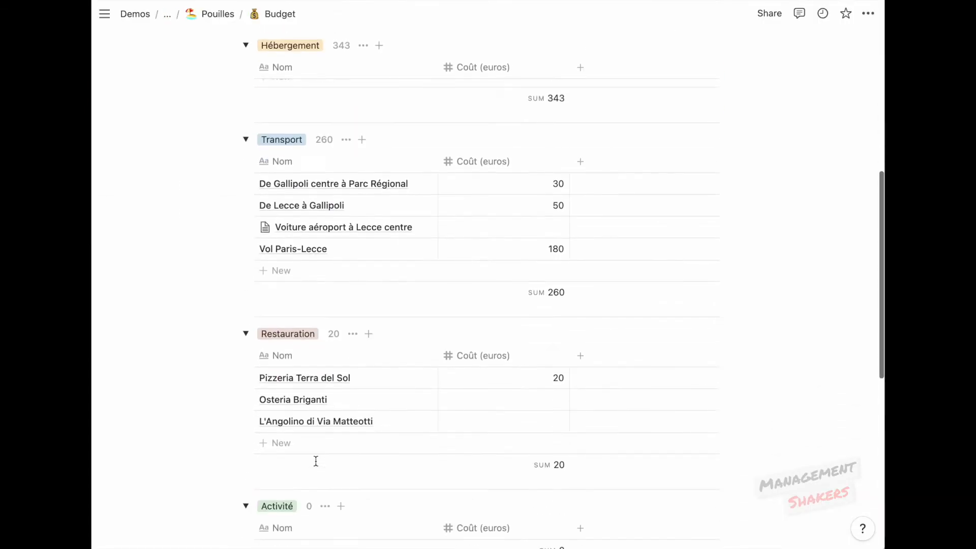
{"action": "scroll", "coordinate": [318, 466], "scroll_direction": "up", "scroll_amount": 6}
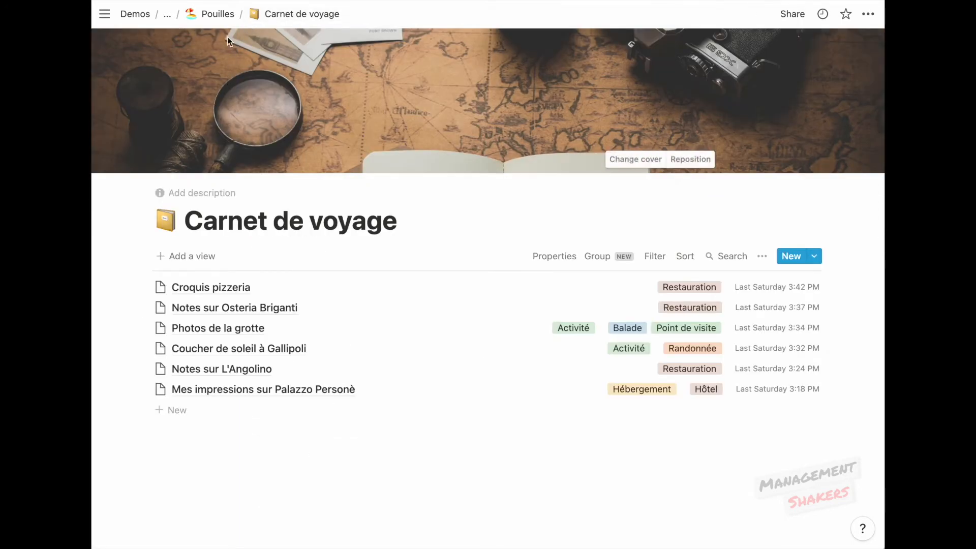
{"action": "left_click", "coordinate": [220, 14]}
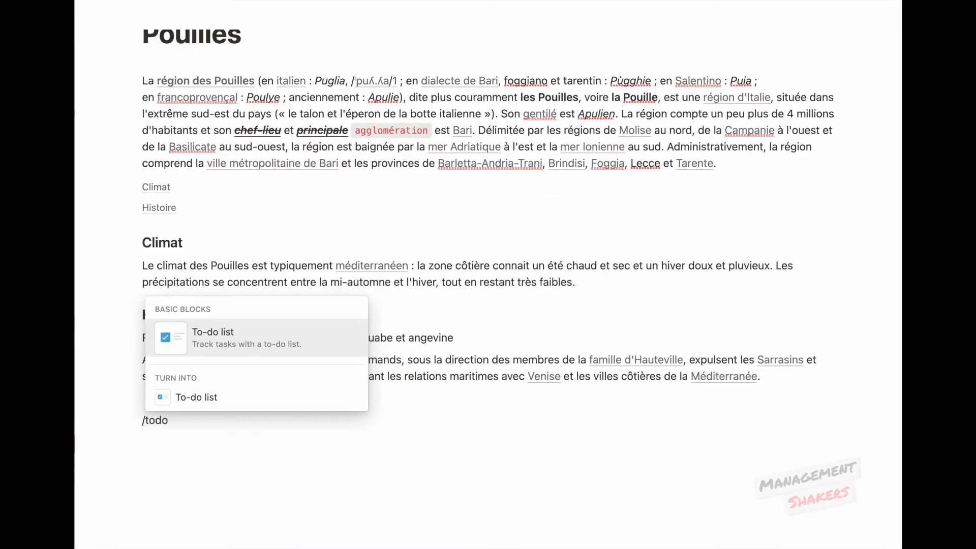
Insert a to-do list below the Histoire section with the items Action 1, Action 2 and Action 3.
{"action": "key", "text": "Return"}
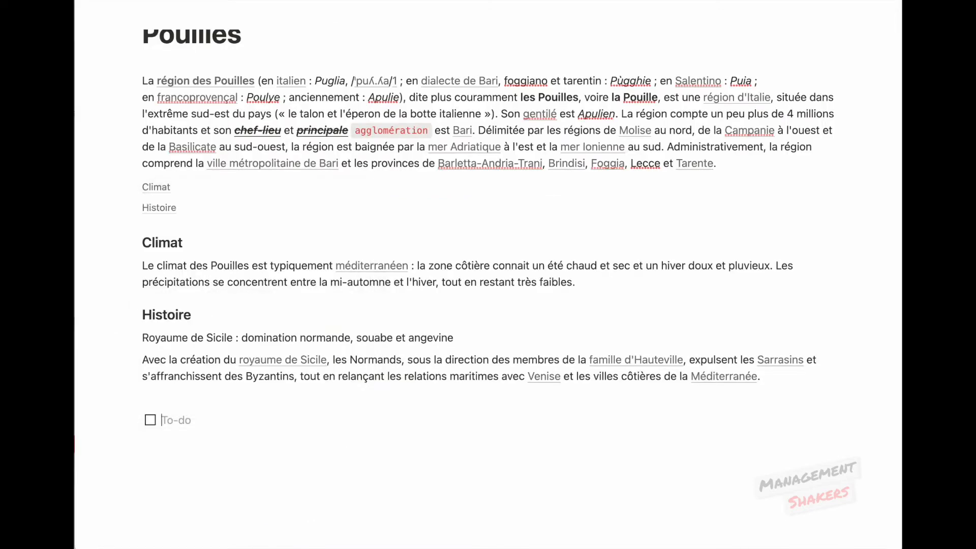
{"action": "type", "text": "Action 1"}
{"action": "key", "text": "Return"}
{"action": "type", "text": "Action 2"}
{"action": "key", "text": "Return"}
{"action": "type", "text": "Action 3"}
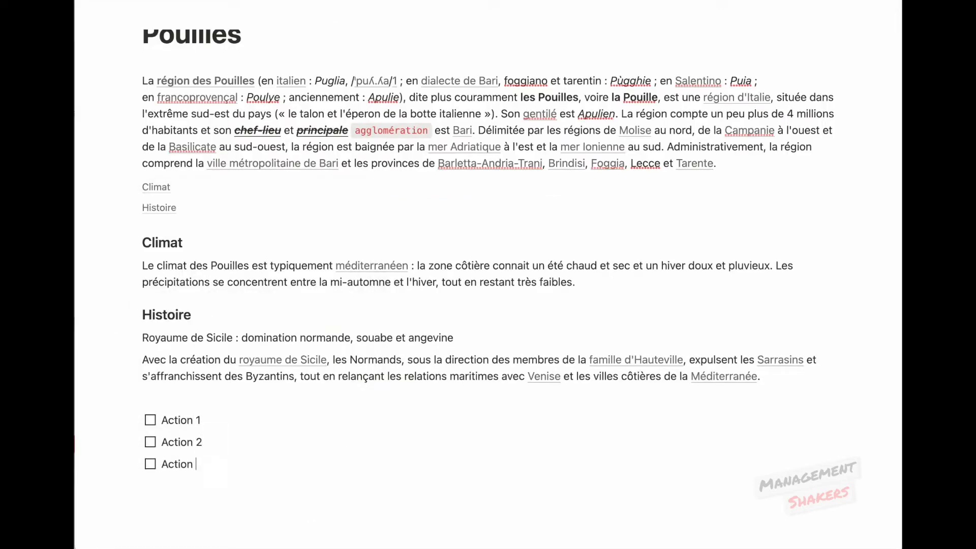
Try ticking off Action 1, Action 2 and Action 3 in the to-do list, and undo the ticks.
{"action": "left_click", "coordinate": [150, 420]}
{"action": "left_click", "coordinate": [149, 441]}
{"action": "left_click", "coordinate": [150, 464]}
{"action": "key", "text": "ctrl+z"}
{"action": "key", "text": "ctrl+z"}
{"action": "key", "text": "ctrl+z"}
{"action": "left_click", "coordinate": [150, 420]}
{"action": "left_click", "coordinate": [150, 442]}
{"action": "left_click", "coordinate": [150, 464]}
{"action": "key", "text": "ctrl+z"}
{"action": "key", "text": "ctrl+z"}
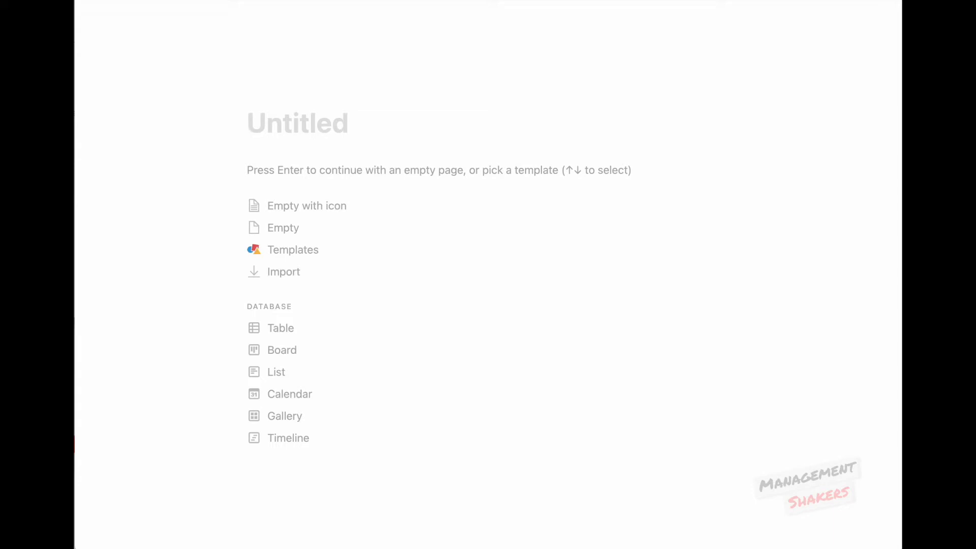
Title the new page Pouilles and give it the beach umbrella emoji as its icon, found with the search "beach".
{"action": "type", "text": "Pouilles"}
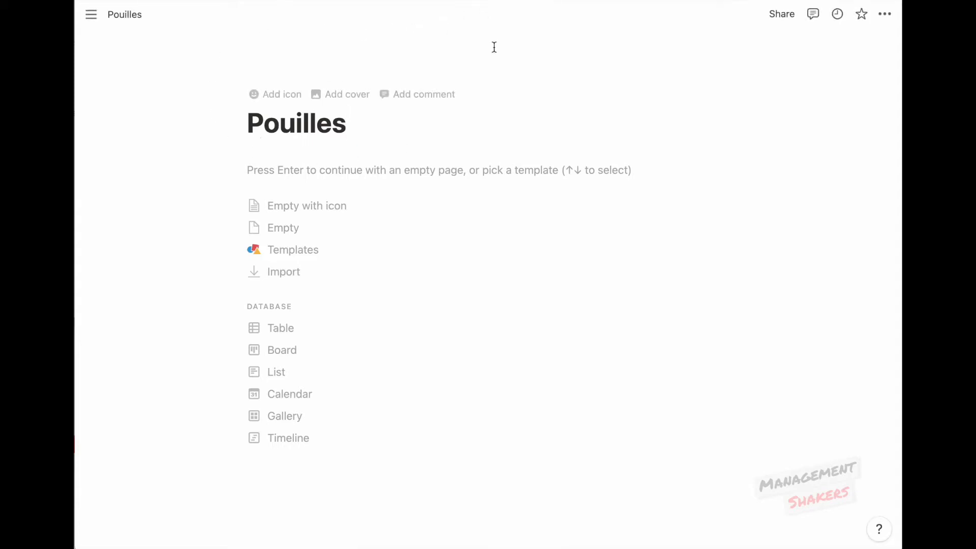
{"action": "left_click", "coordinate": [275, 99]}
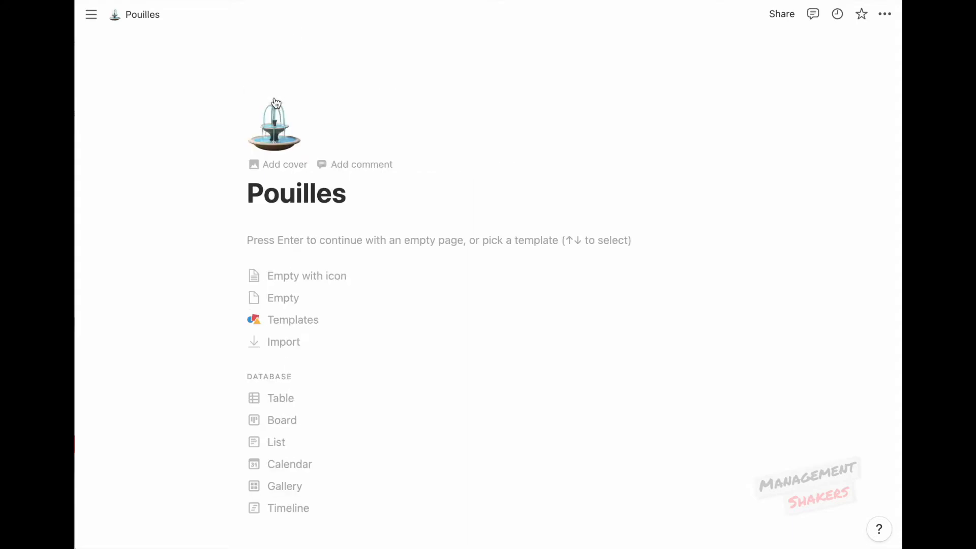
{"action": "left_click", "coordinate": [285, 131]}
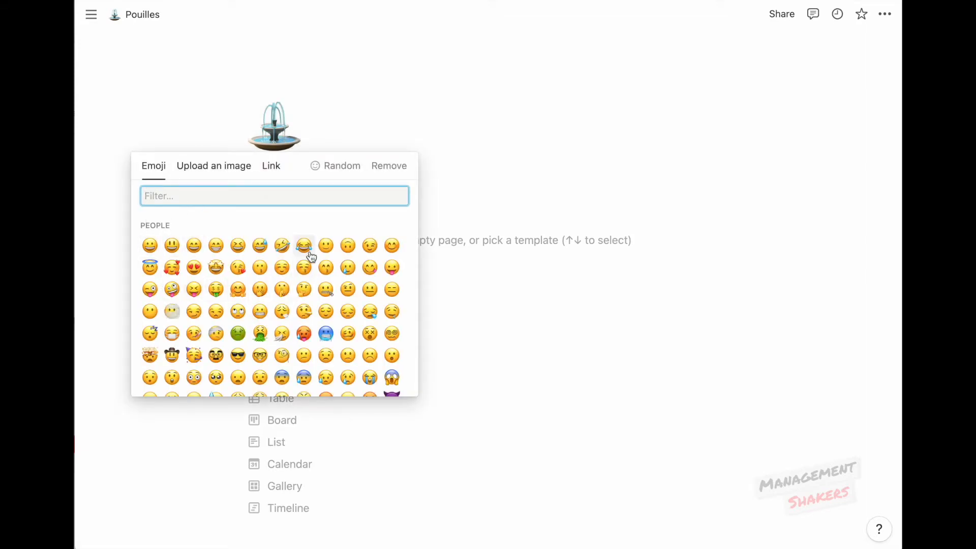
{"action": "left_click", "coordinate": [213, 172]}
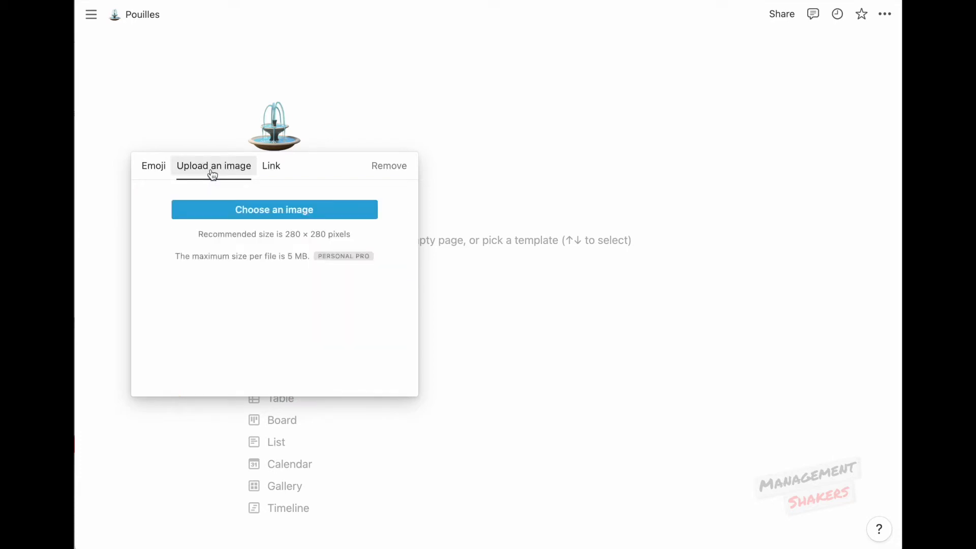
{"action": "left_click", "coordinate": [279, 171]}
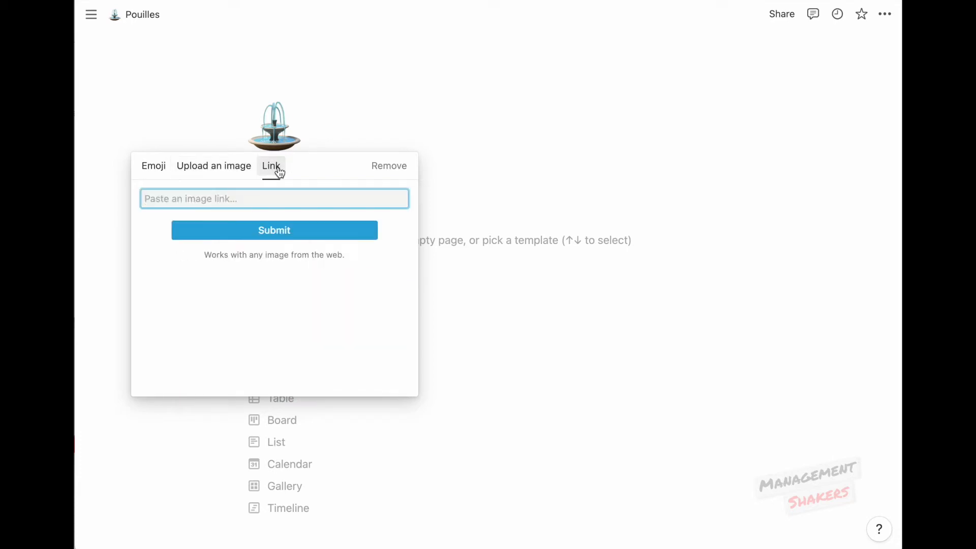
{"action": "left_click", "coordinate": [158, 166]}
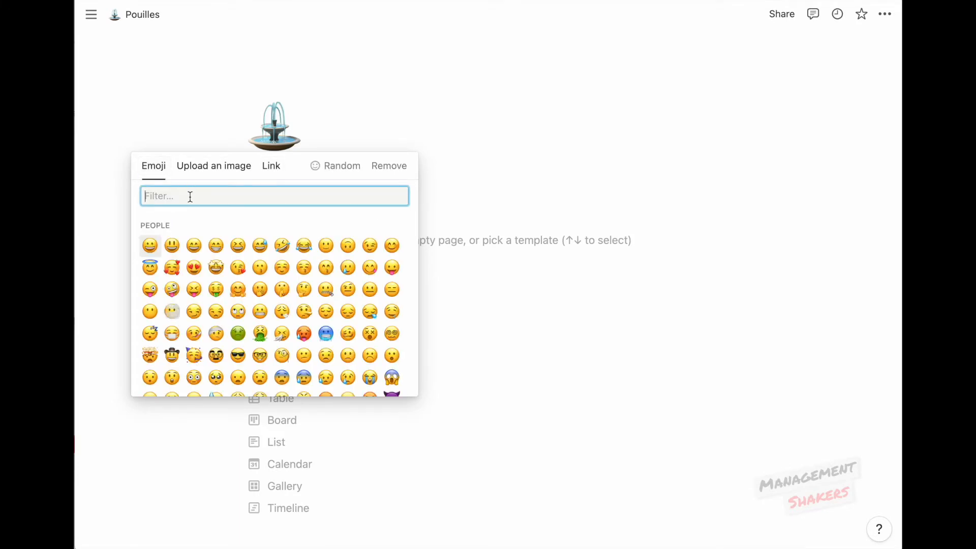
{"action": "type", "text": "beach"}
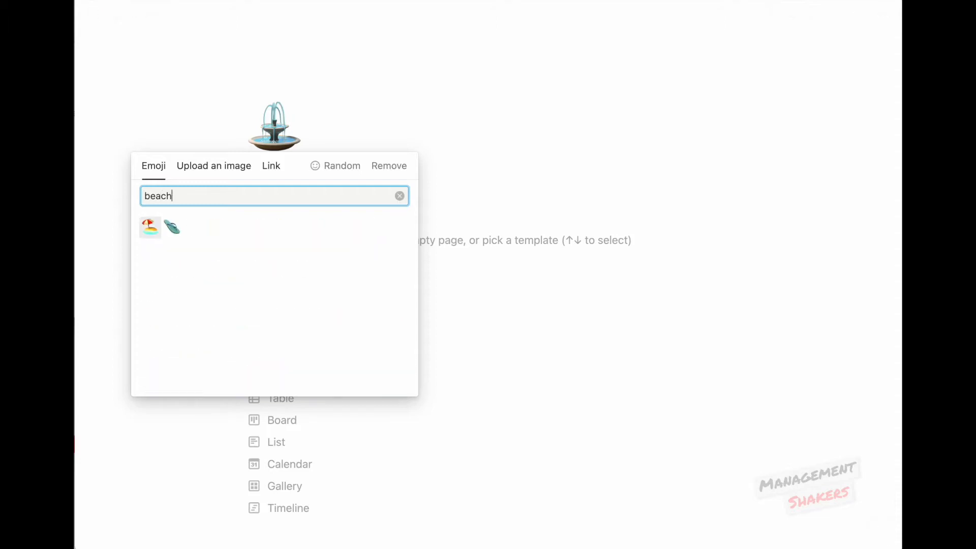
{"action": "left_click", "coordinate": [150, 226]}
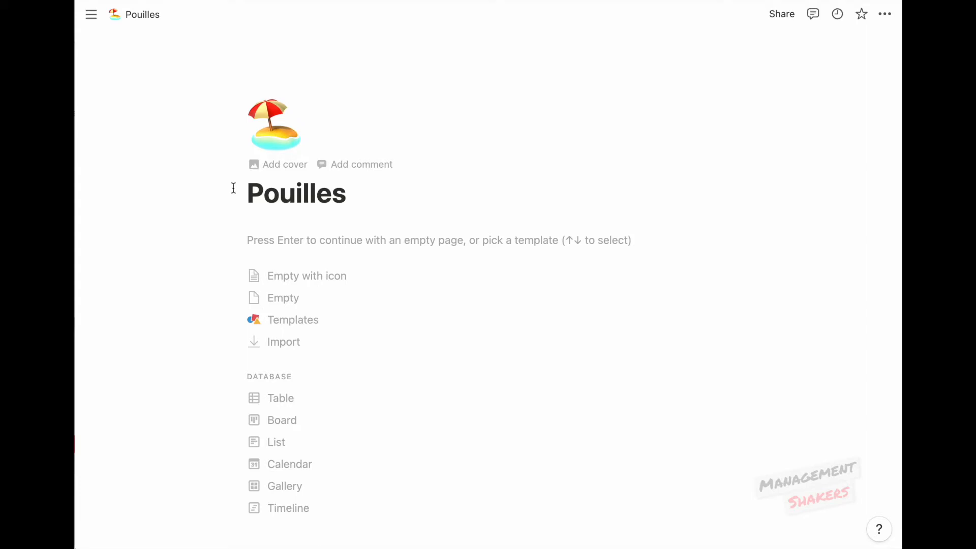
Add a page cover using the Unsplash photo of a cliffside town at sunset, found by searching "puglia".
{"action": "left_click", "coordinate": [274, 174]}
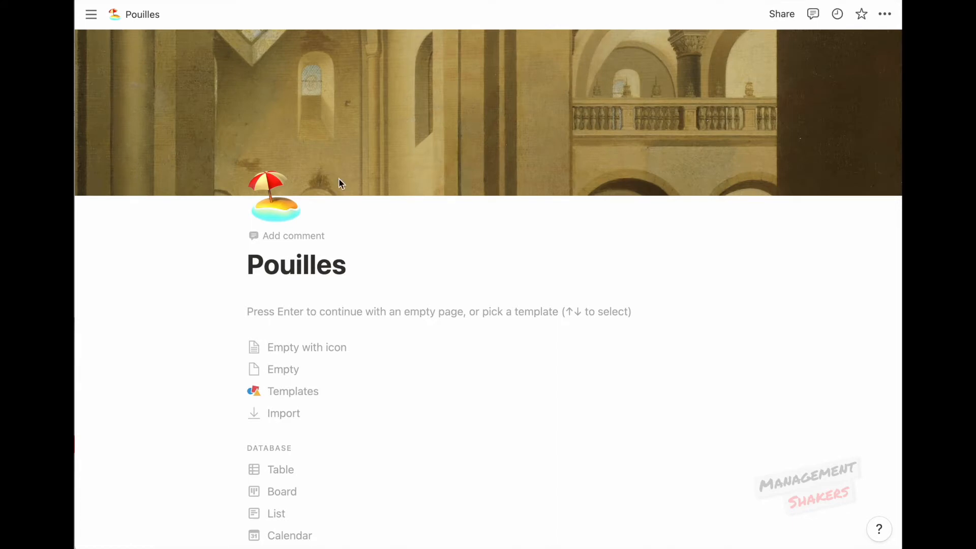
{"action": "left_click", "coordinate": [649, 184]}
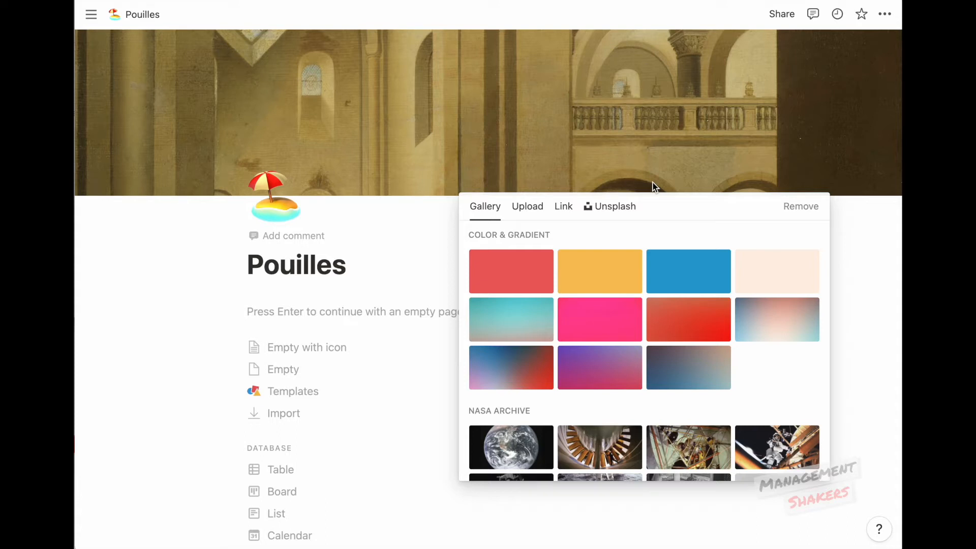
{"action": "left_click", "coordinate": [610, 206]}
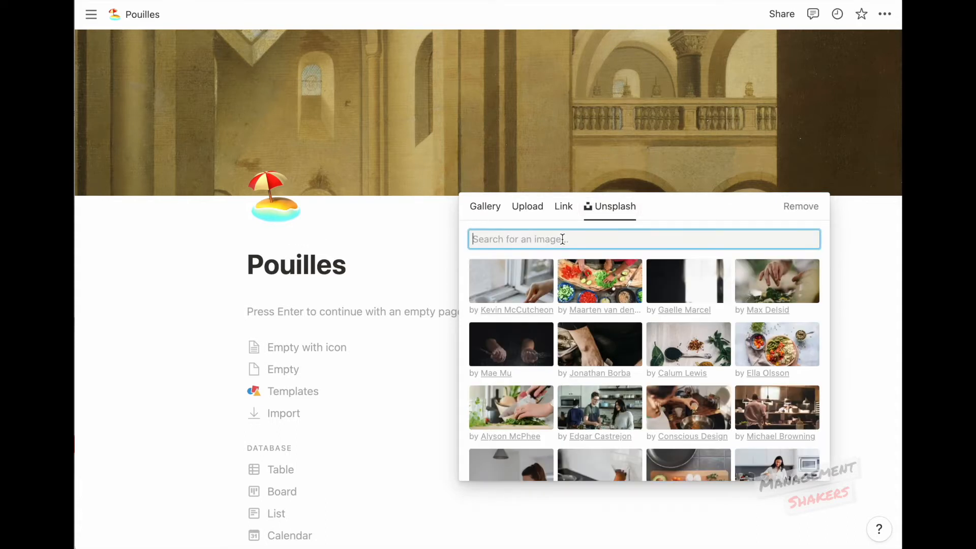
{"action": "type", "text": "puglia"}
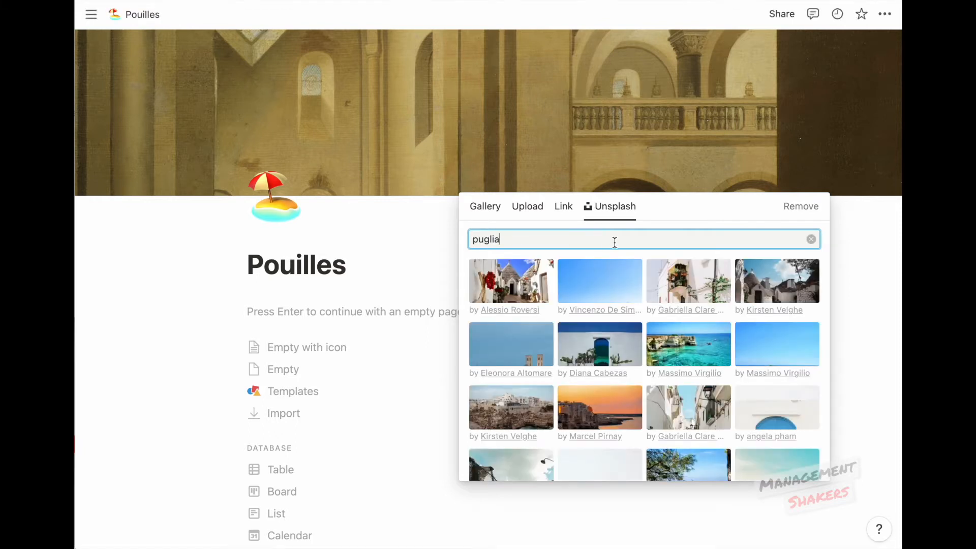
{"action": "left_click", "coordinate": [610, 413]}
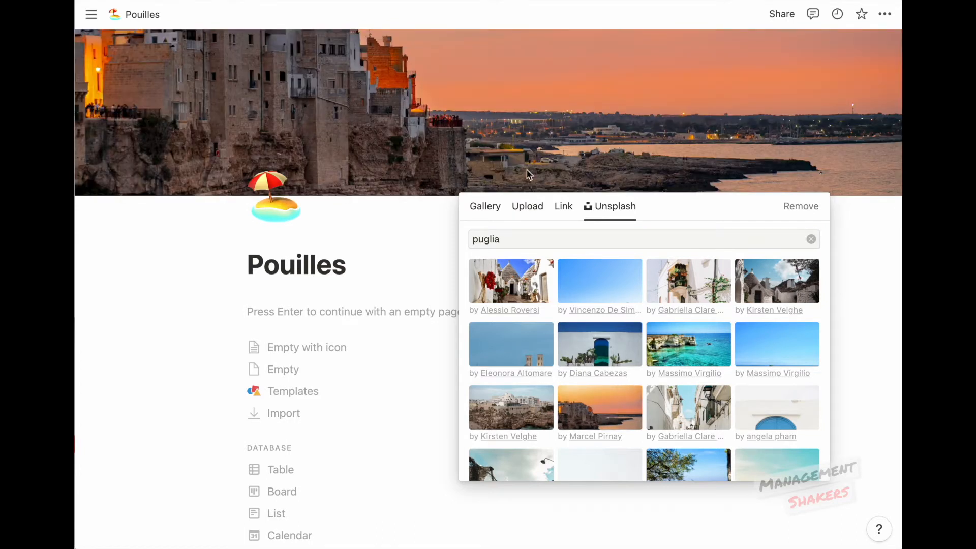
{"action": "left_click", "coordinate": [559, 112]}
Reposition the cover by shifting the image slightly downward to reveal more sky, and save the position.
{"action": "mouse_move", "coordinate": [607, 122]}
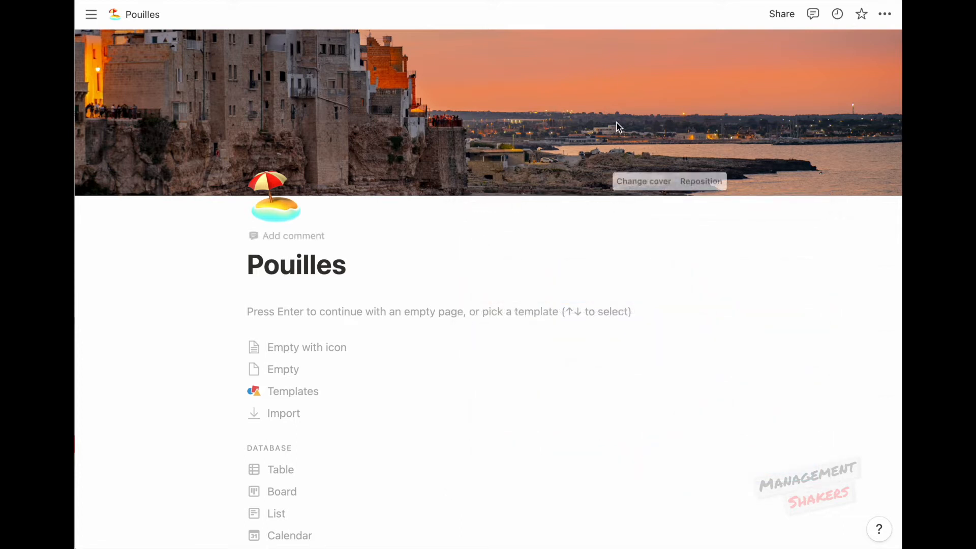
{"action": "left_click", "coordinate": [702, 182]}
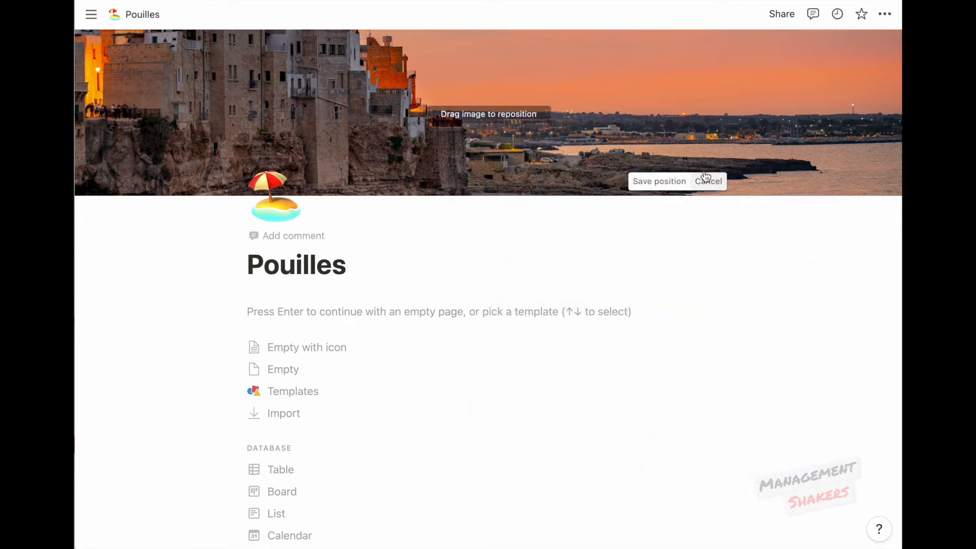
{"action": "left_click_drag", "start_coordinate": [717, 102], "coordinate": [720, 130]}
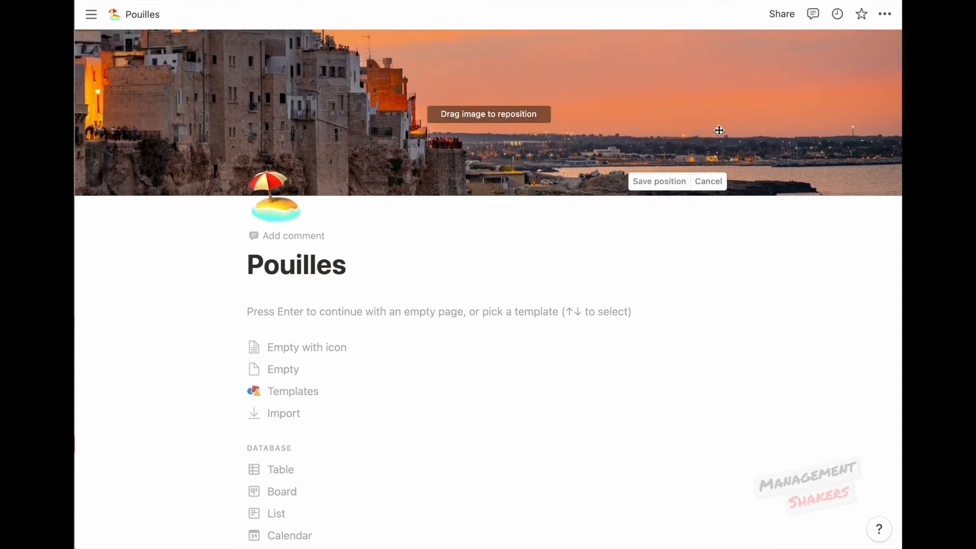
{"action": "left_click", "coordinate": [659, 183]}
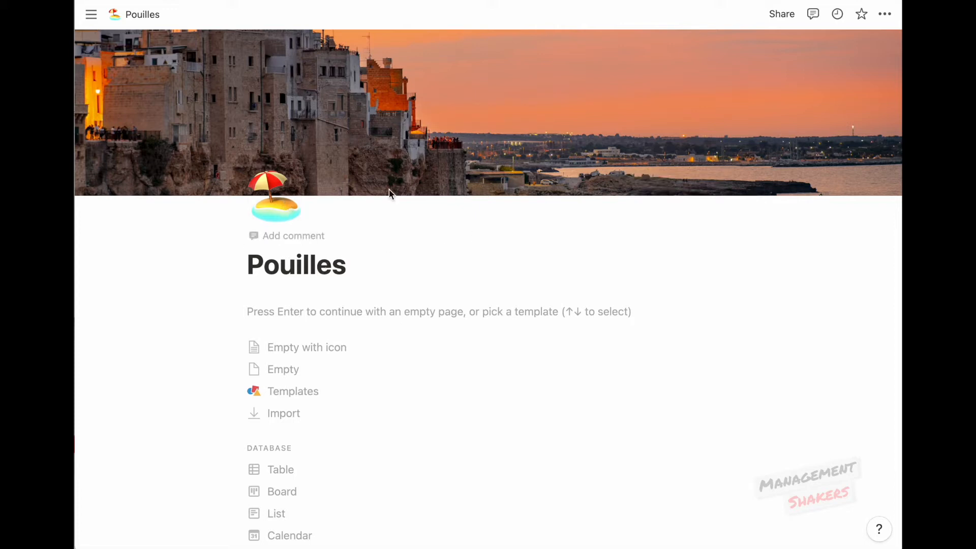
Start the empty page body and paste the copied text describing the Pouilles region, its Climat and Histoire.
{"action": "left_click", "coordinate": [264, 315]}
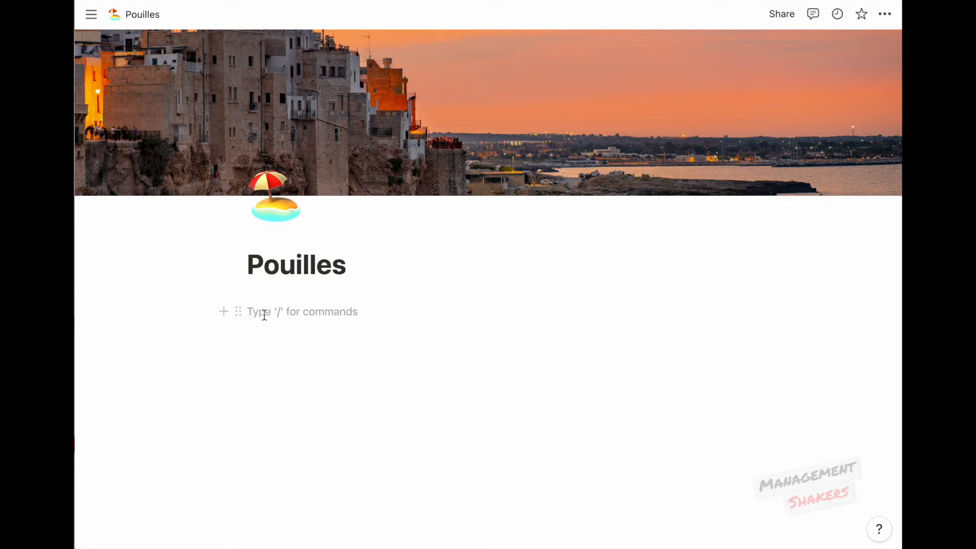
{"action": "type", "text": "bonjour"}
{"action": "key", "text": "ctrl+v"}
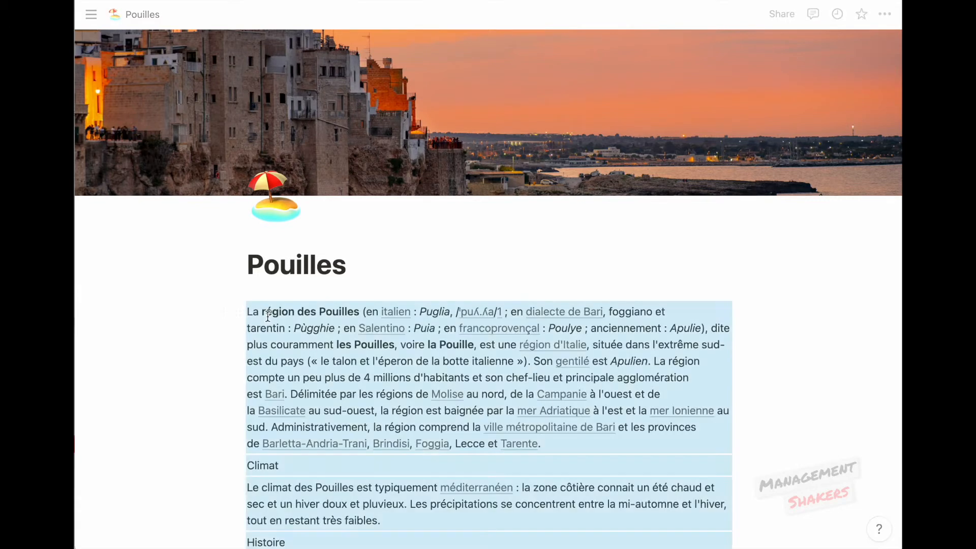
{"action": "left_click", "coordinate": [410, 392]}
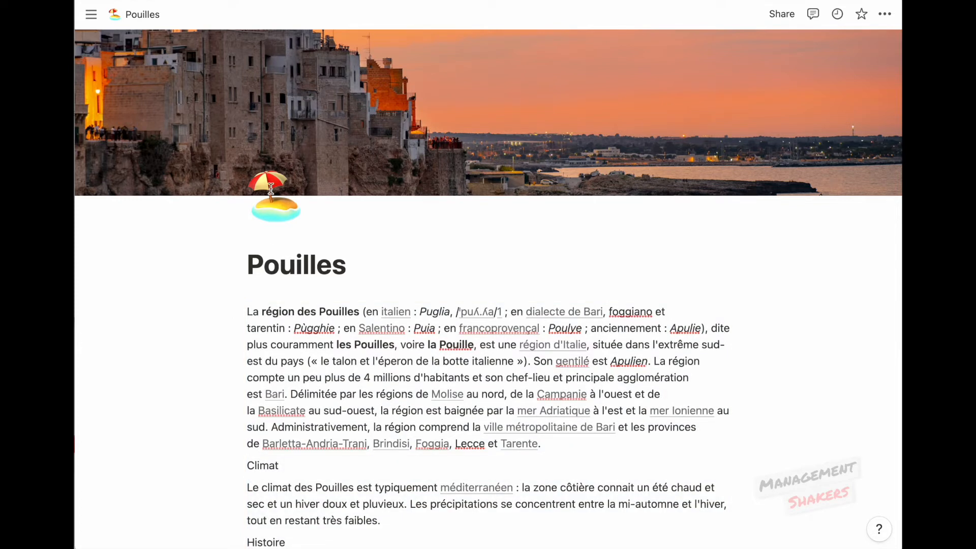
Try the Serif and Mono text styles, keep Default, and turn on full width for the page.
{"action": "left_click", "coordinate": [889, 16]}
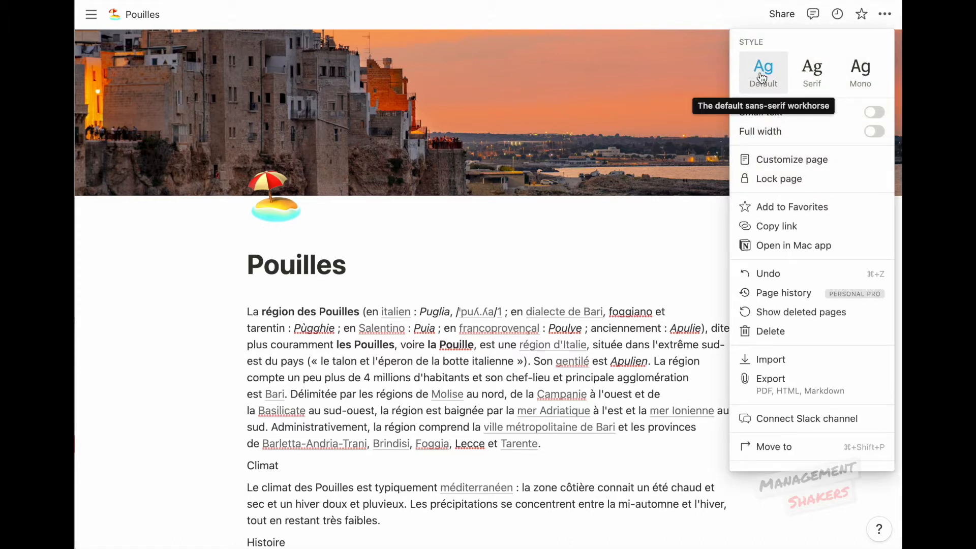
{"action": "left_click", "coordinate": [826, 81]}
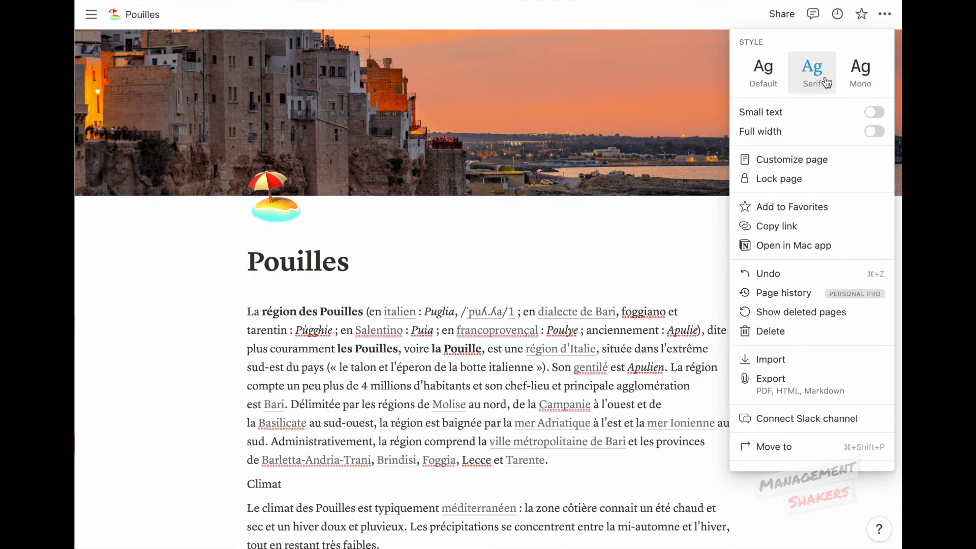
{"action": "left_click", "coordinate": [867, 78]}
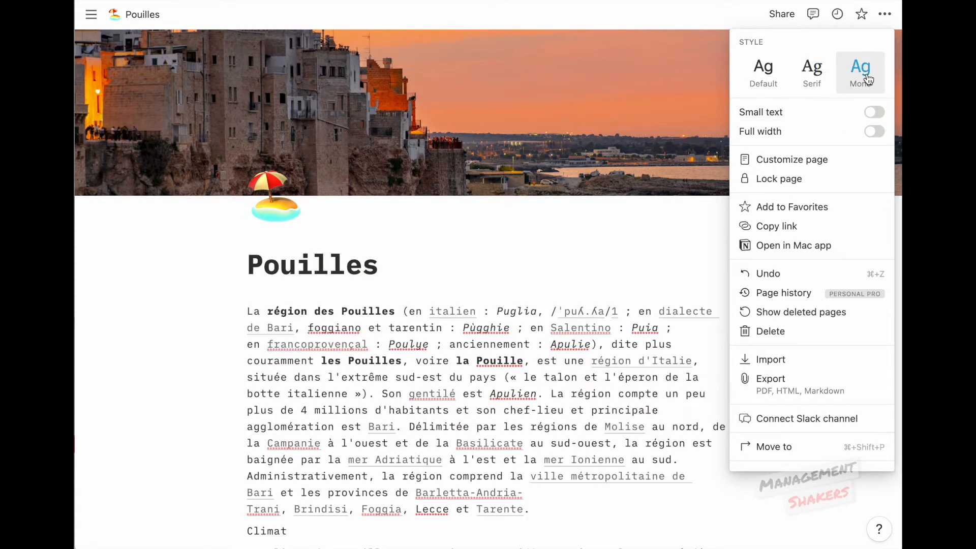
{"action": "left_click", "coordinate": [773, 80]}
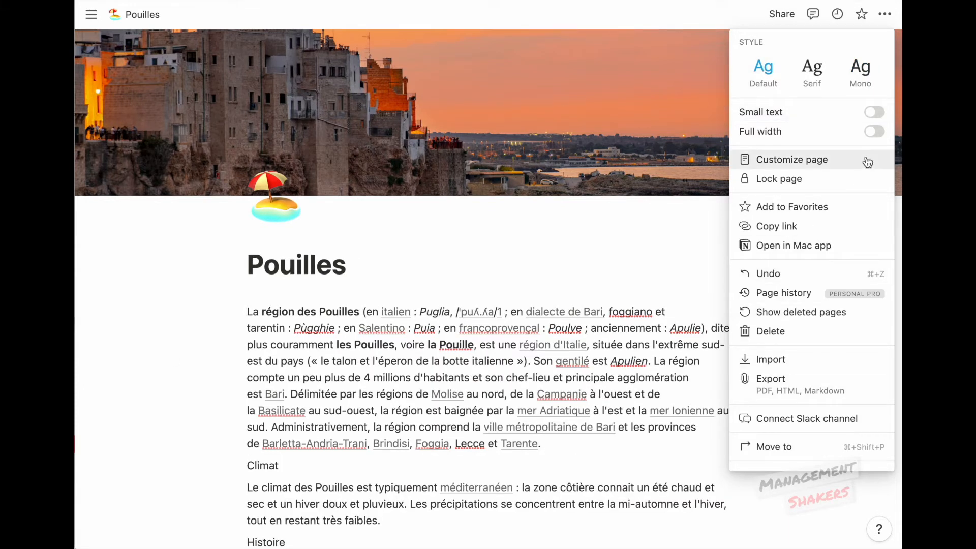
{"action": "left_click", "coordinate": [874, 132]}
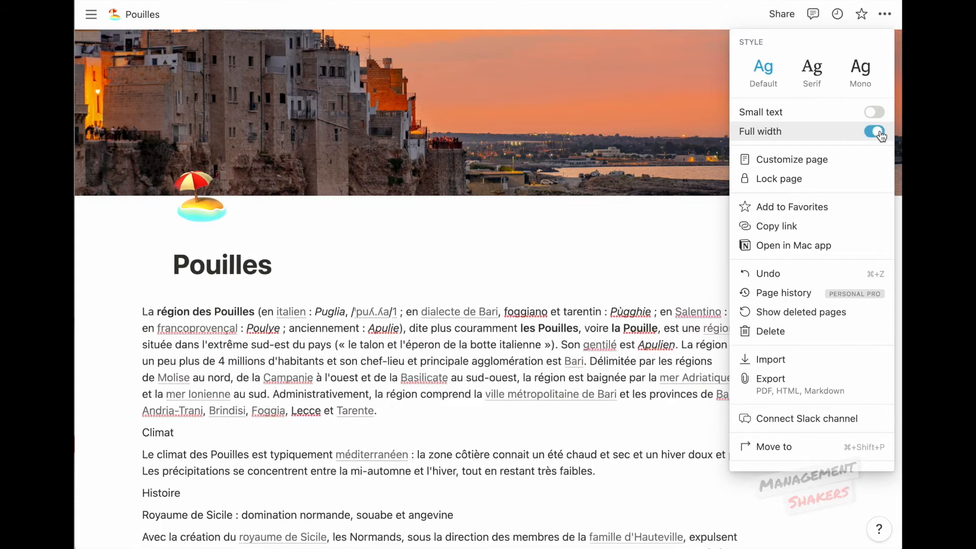
{"action": "left_click", "coordinate": [337, 250]}
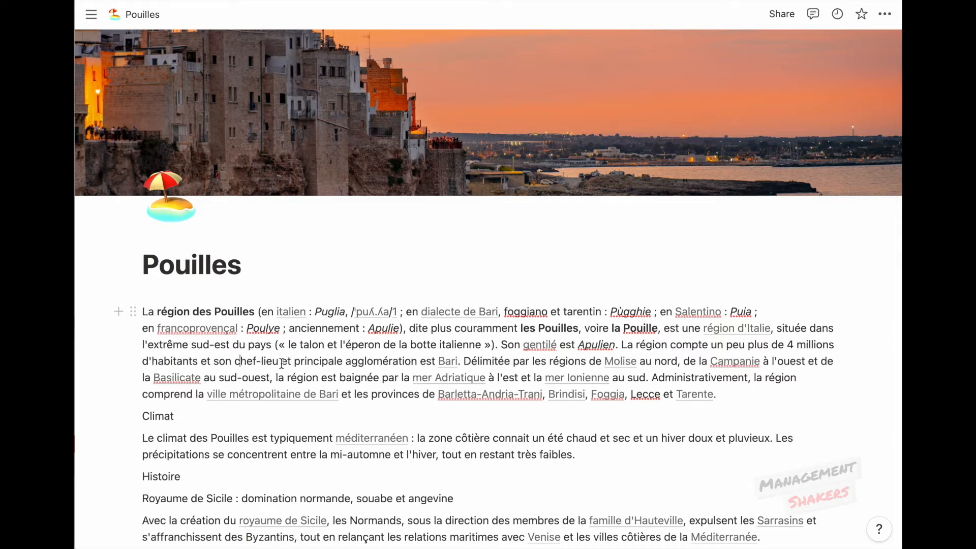
Format the word "chef-lieu" in the introduction as bold, italic, underlined and struck through.
{"action": "left_click_drag", "start_coordinate": [279, 361], "coordinate": [234, 362]}
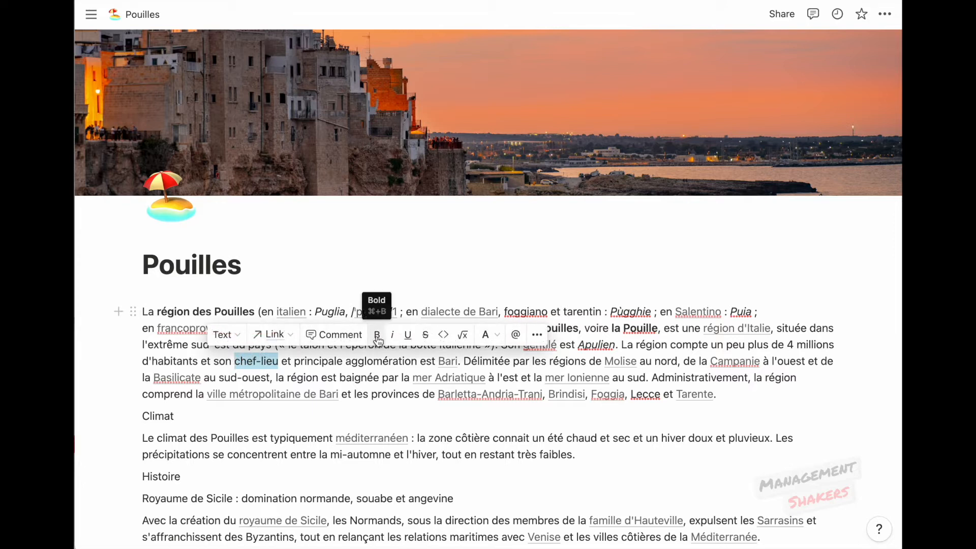
{"action": "left_click", "coordinate": [378, 337]}
{"action": "left_click", "coordinate": [395, 337]}
{"action": "left_click", "coordinate": [408, 337]}
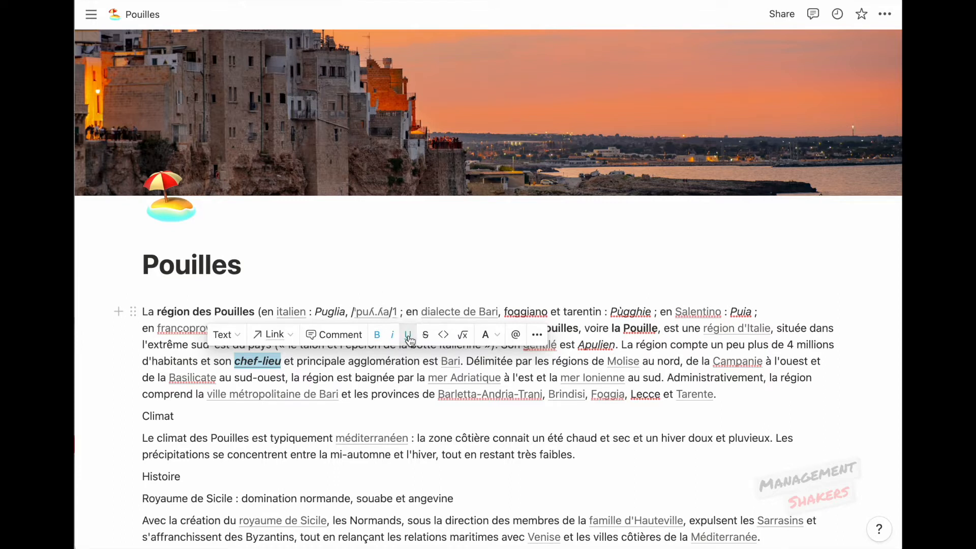
{"action": "left_click", "coordinate": [426, 336]}
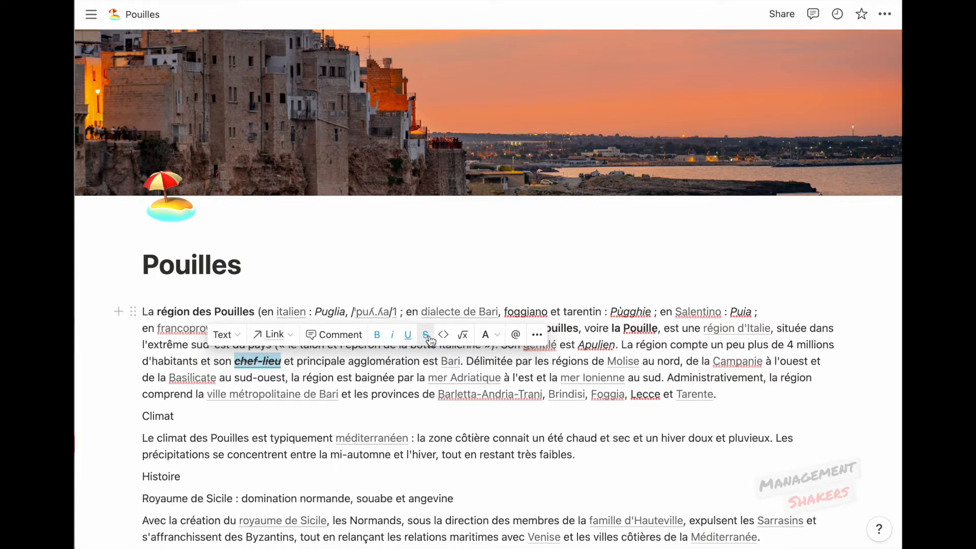
Make "principale" bold, italic, underlined and struck through, and format "agglomération" as inline code.
{"action": "left_click_drag", "start_coordinate": [346, 362], "coordinate": [297, 362]}
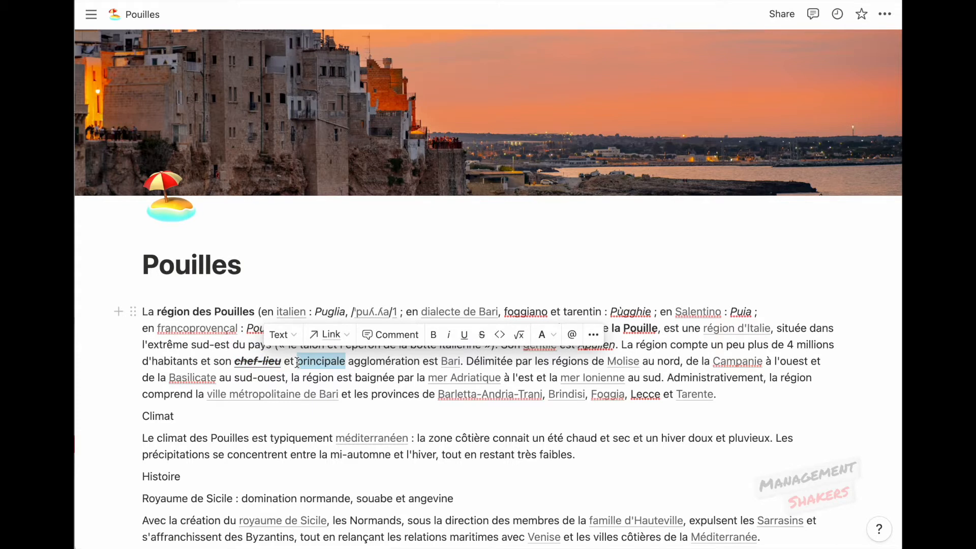
{"action": "key", "text": "ctrl+b"}
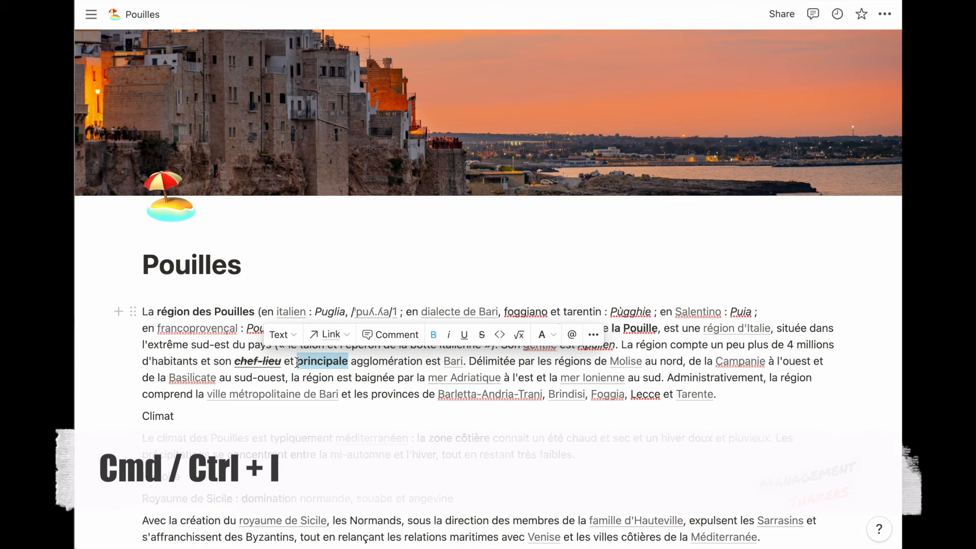
{"action": "key", "text": "ctrl+i"}
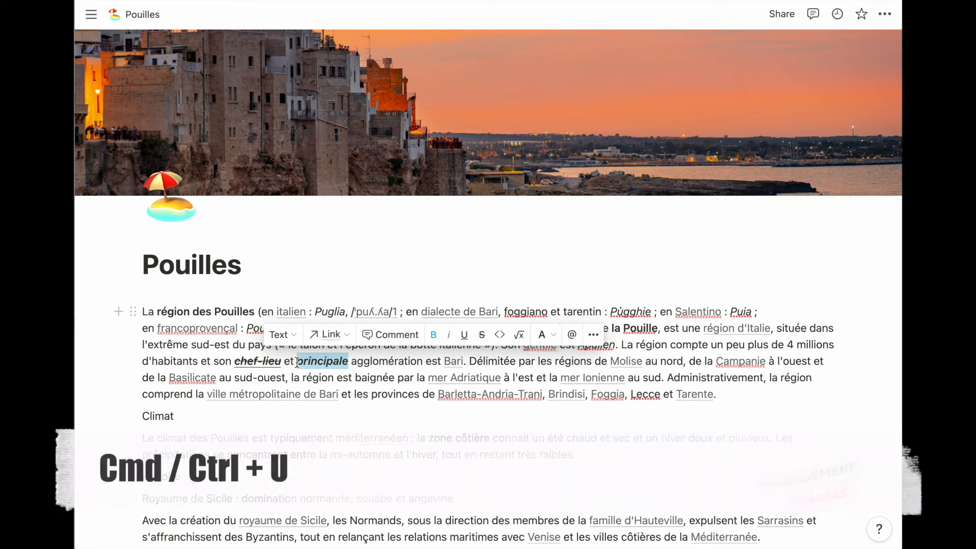
{"action": "key", "text": "ctrl+u"}
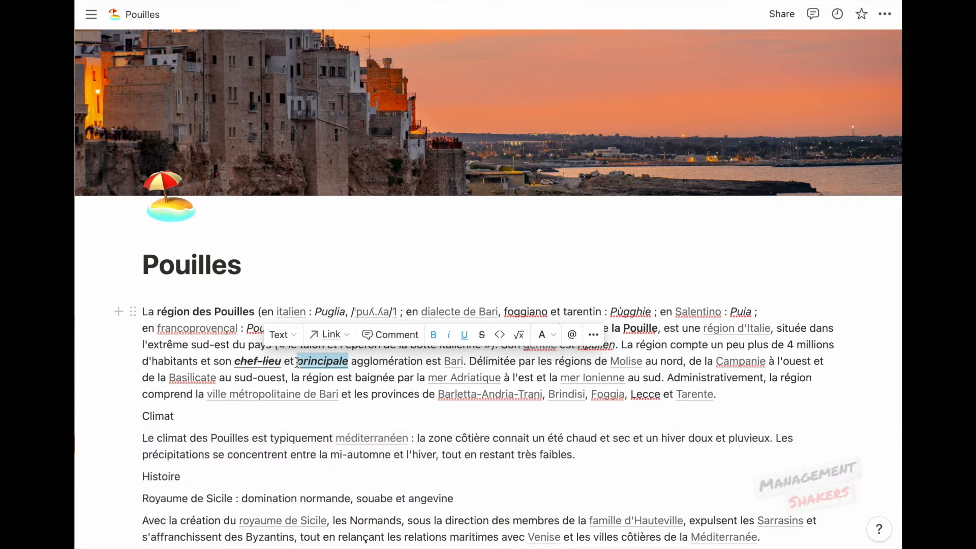
{"action": "double_click", "coordinate": [397, 364]}
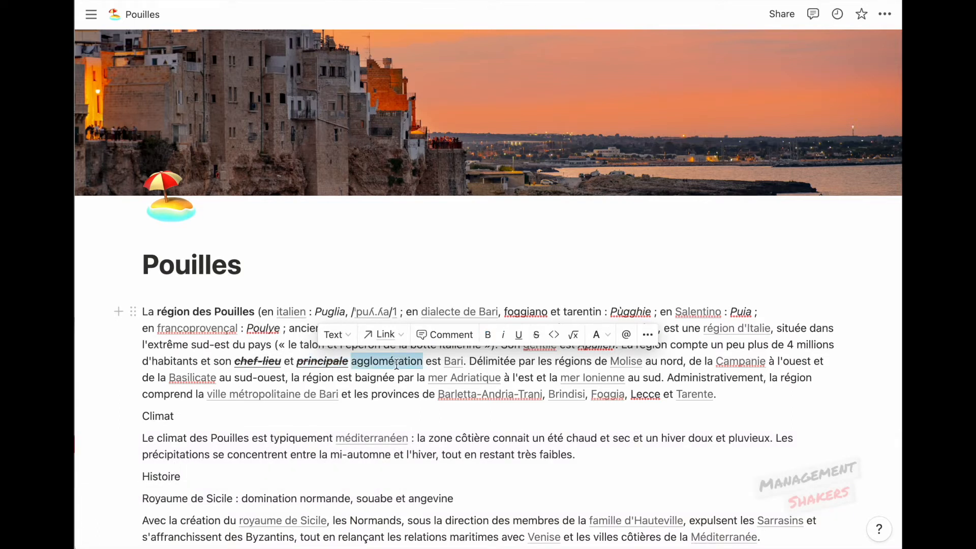
{"action": "left_click", "coordinate": [558, 340]}
Copy the word "Climat" and paste it at the end of the same line.
{"action": "left_click", "coordinate": [188, 414]}
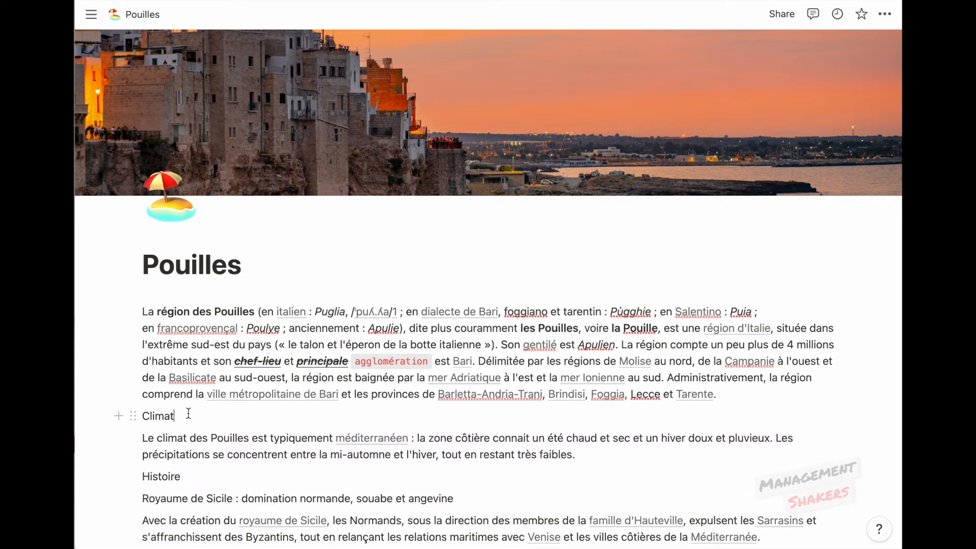
{"action": "left_click_drag", "start_coordinate": [186, 415], "coordinate": [130, 415]}
{"action": "key", "text": "ctrl+c"}
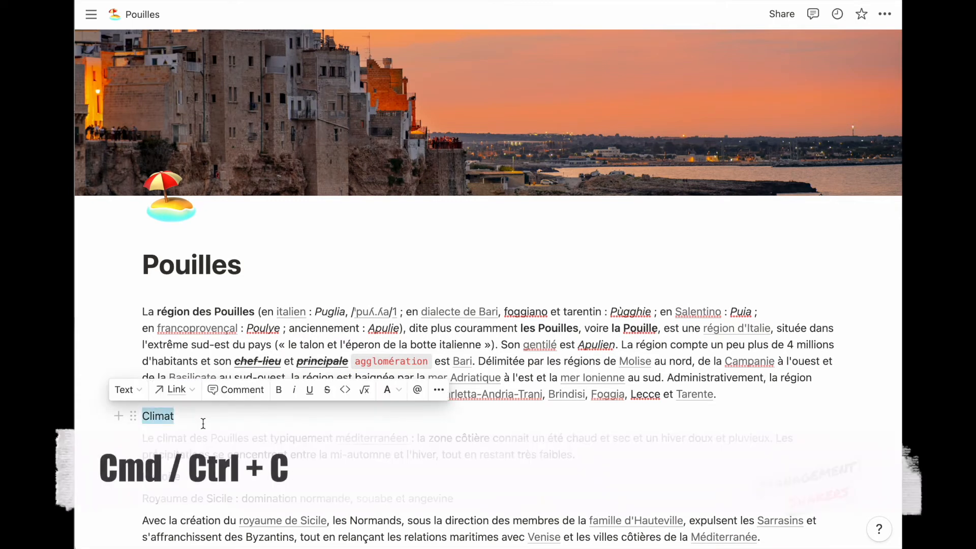
{"action": "key", "text": "Right"}
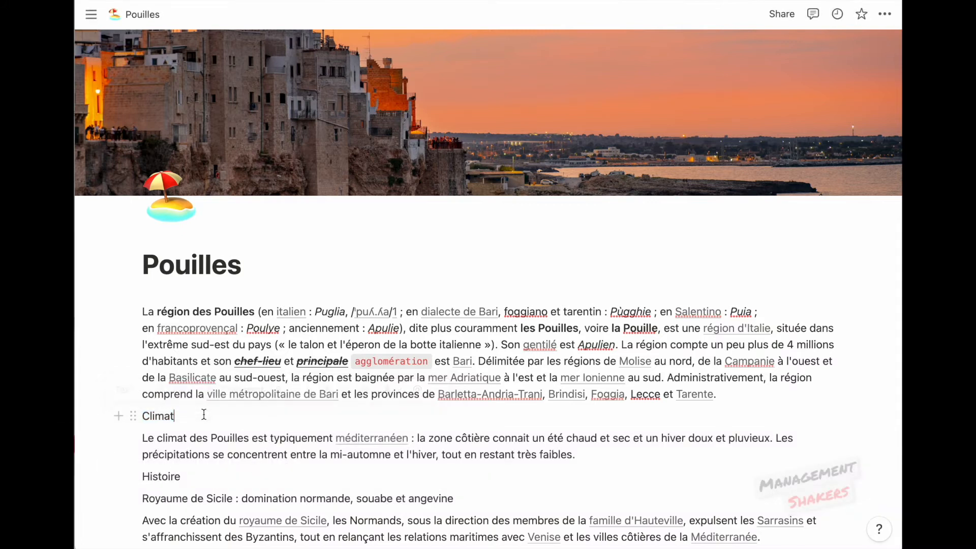
{"action": "key", "text": "ctrl+v"}
{"action": "left_click_drag", "start_coordinate": [159, 311], "coordinate": [254, 311]}
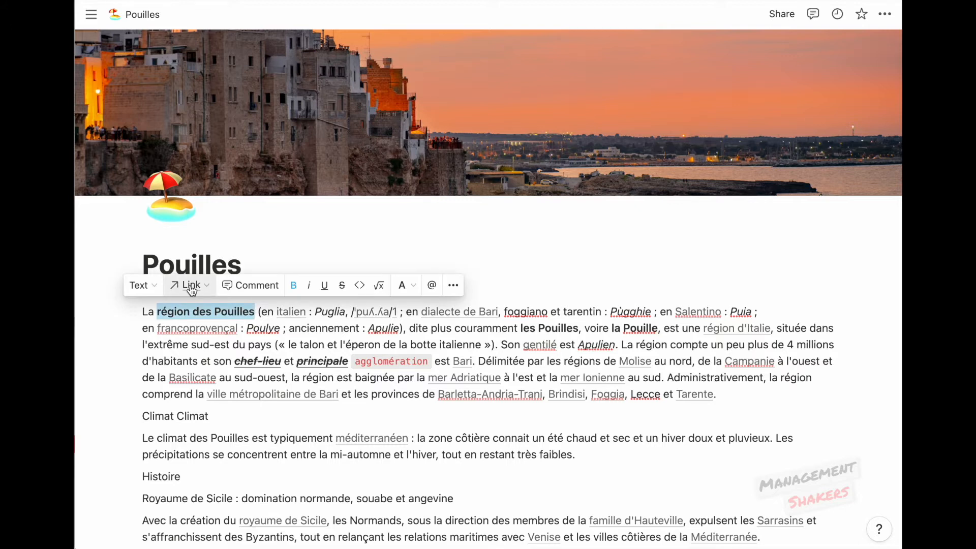
{"action": "left_click", "coordinate": [191, 285]}
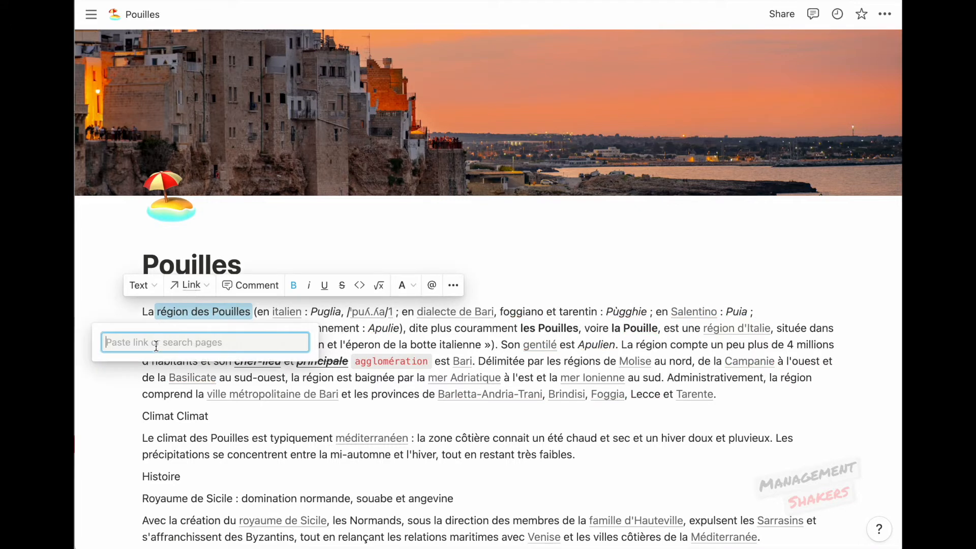
{"action": "key", "text": "ctrl+v"}
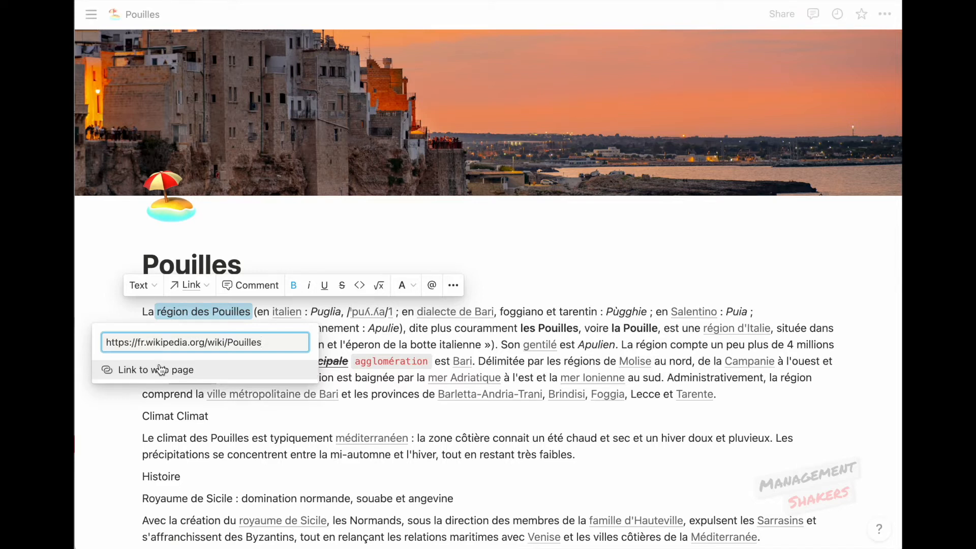
{"action": "left_click", "coordinate": [164, 379]}
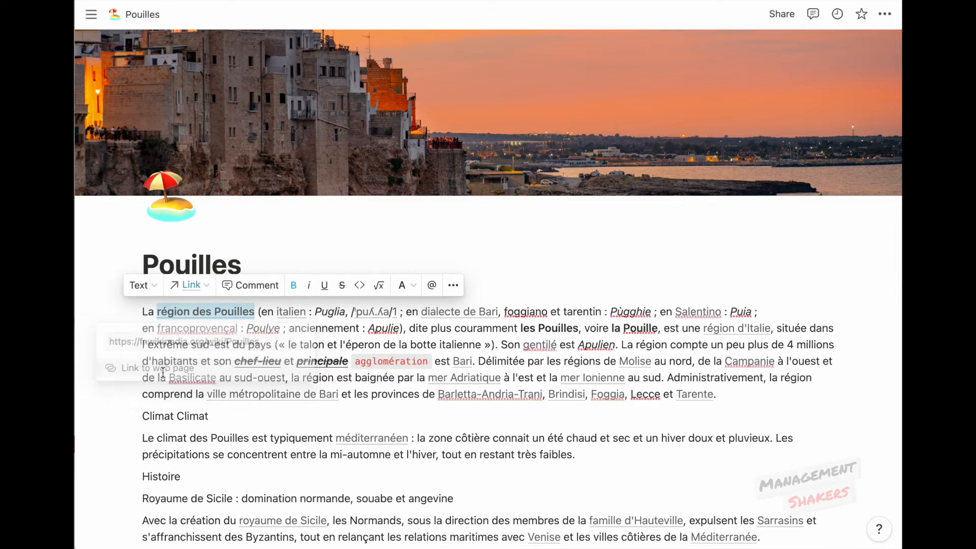
{"action": "mouse_move", "coordinate": [191, 316]}
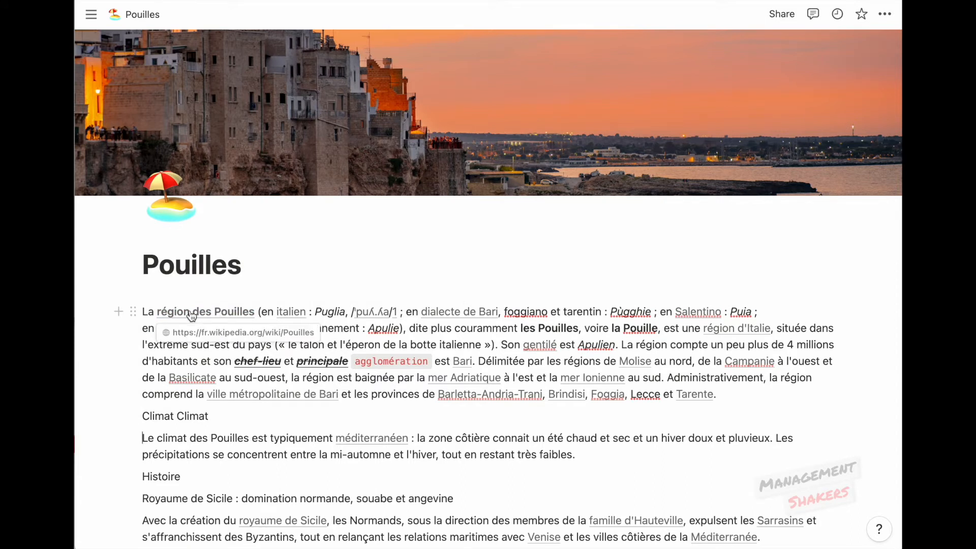
Add a Heading 3 block reading "Climat" on a new line above the plain Climat line.
{"action": "scroll", "coordinate": [312, 438], "scroll_direction": "down", "scroll_amount": 1}
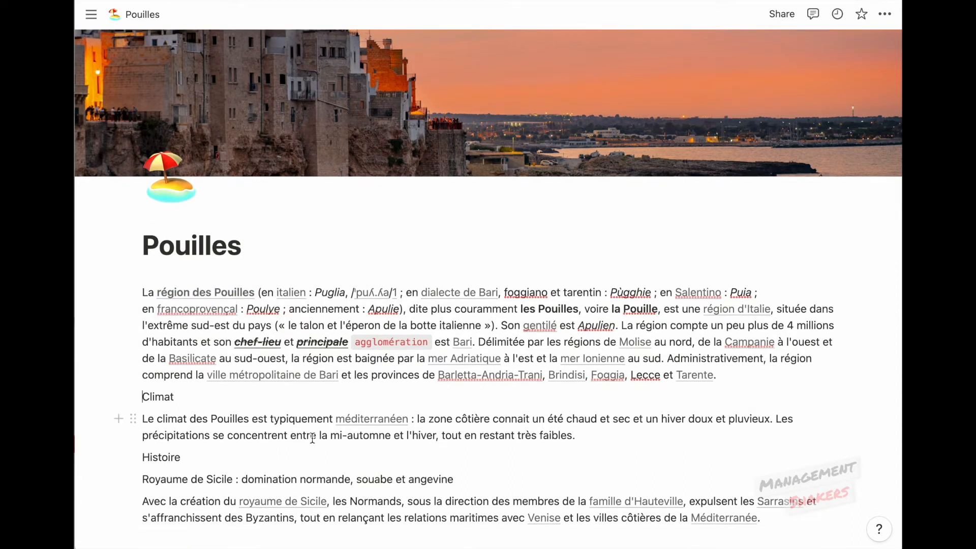
{"action": "key", "text": "Return"}
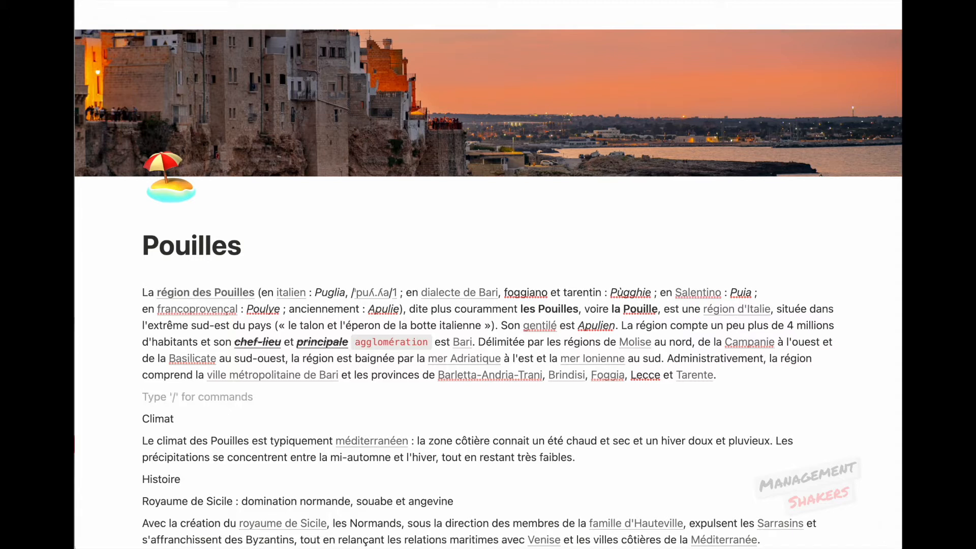
{"action": "type", "text": "/h1"}
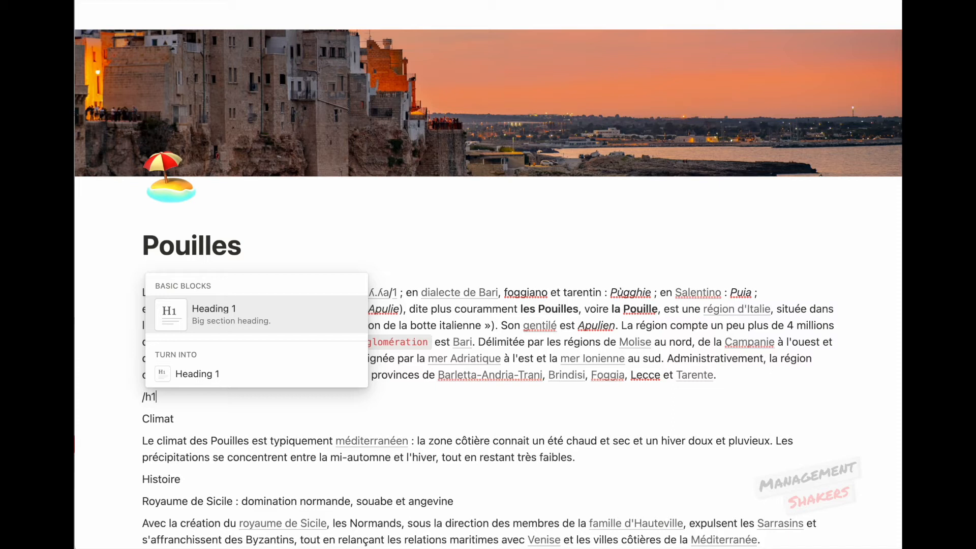
{"action": "key", "text": "BackSpace"}
{"action": "type", "text": "2"}
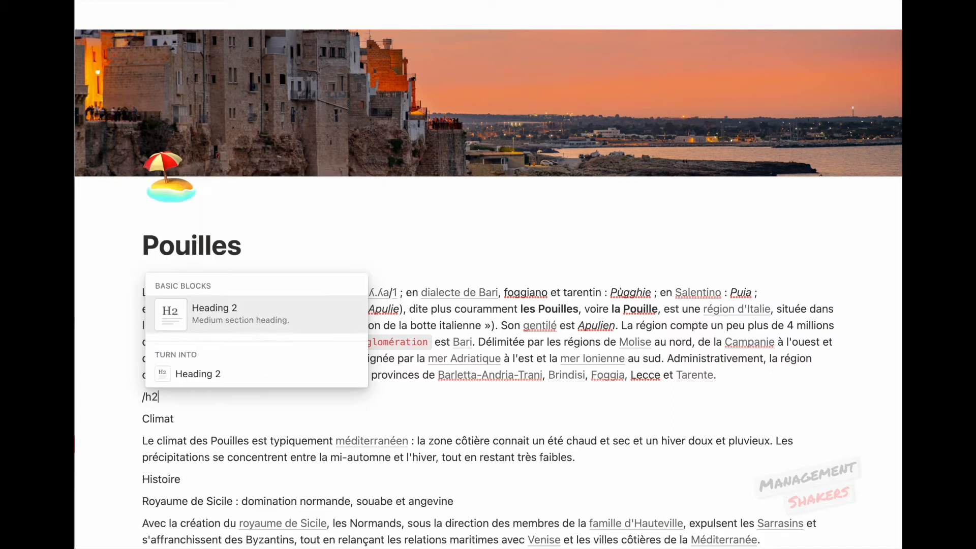
{"action": "key", "text": "BackSpace"}
{"action": "type", "text": "3"}
{"action": "key", "text": "Return"}
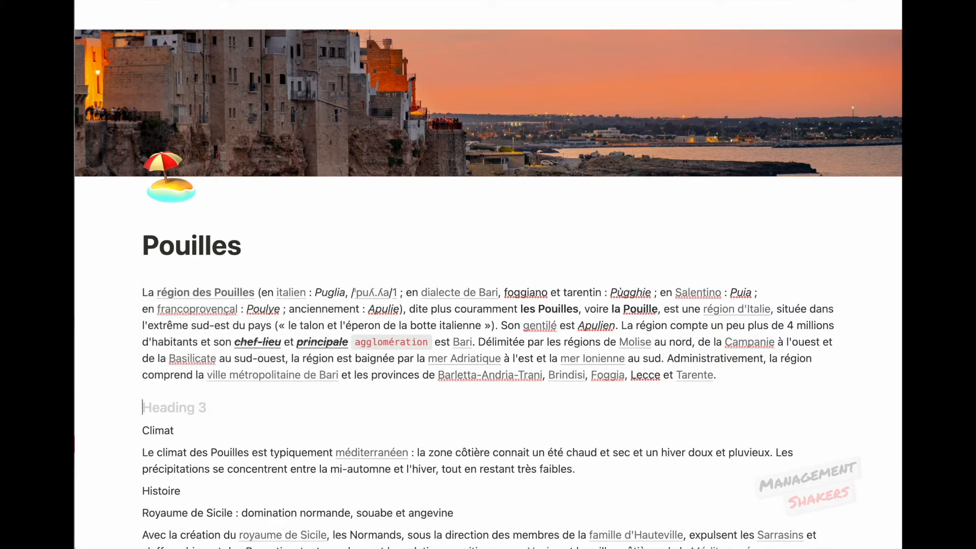
{"action": "type", "text": "Climat"}
Turn the plain "Histoire" line into a Heading 3 block.
{"action": "scroll", "coordinate": [182, 457], "scroll_direction": "down", "scroll_amount": 1}
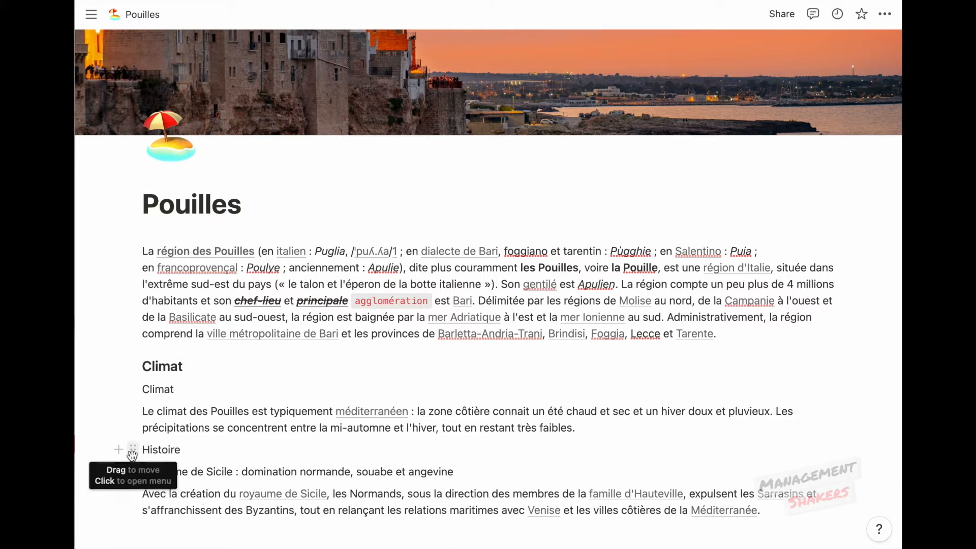
{"action": "left_click", "coordinate": [133, 451]}
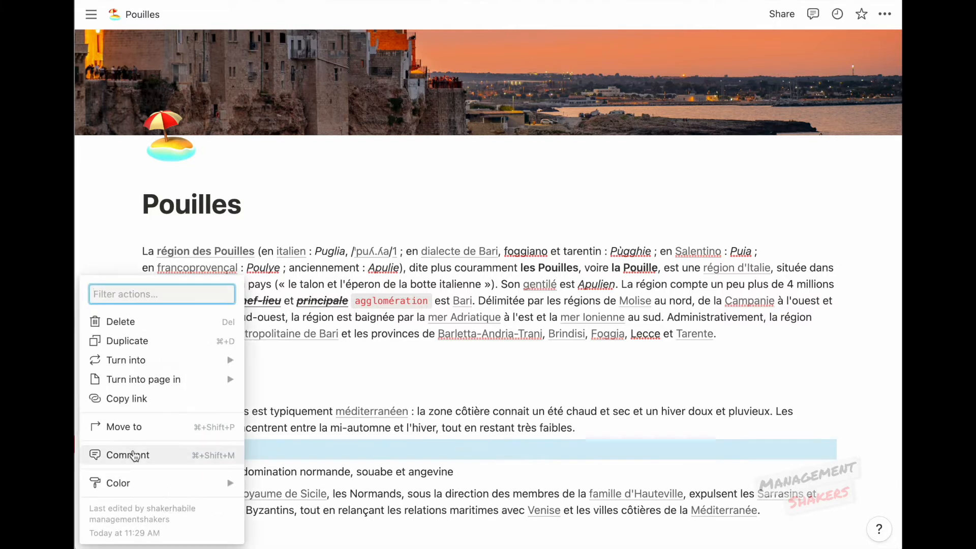
{"action": "mouse_move", "coordinate": [142, 363]}
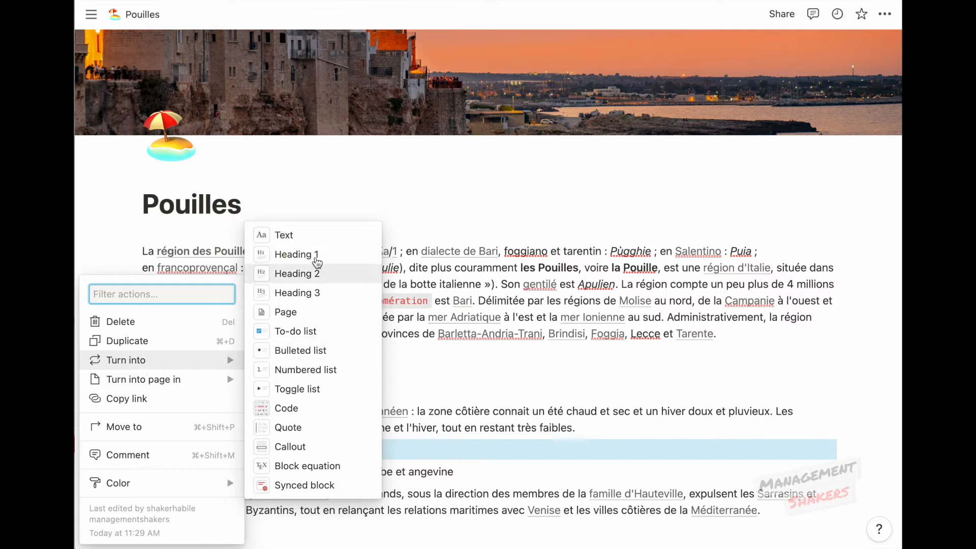
{"action": "left_click", "coordinate": [336, 297]}
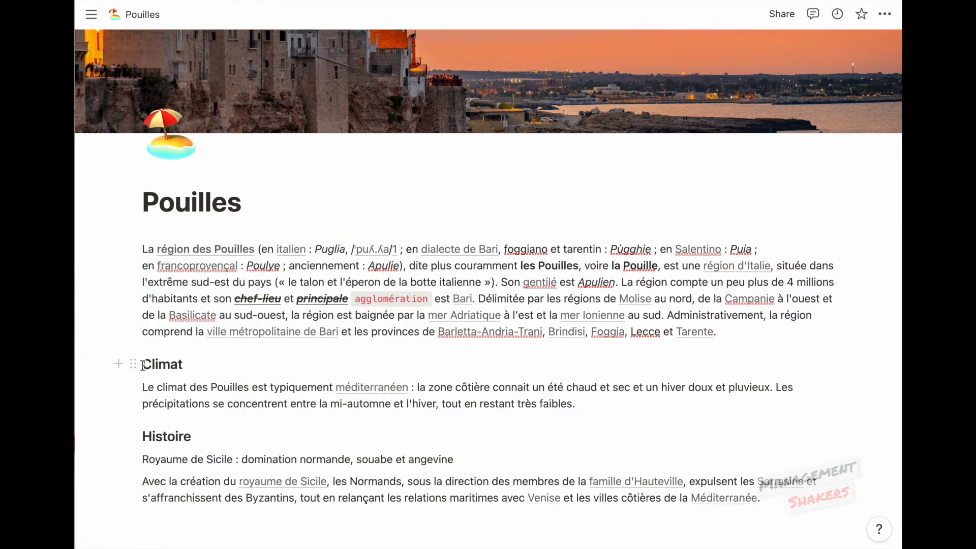
Insert a Heading 1 block reading "Pouilles" above the Climat heading.
{"action": "left_click", "coordinate": [143, 364]}
{"action": "key", "text": "Return"}
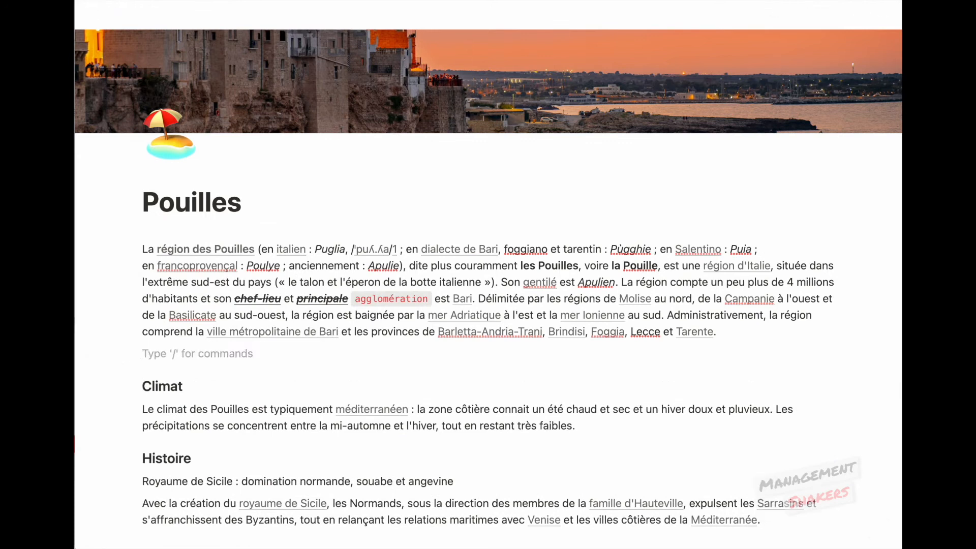
{"action": "type", "text": "/h1"}
{"action": "key", "text": "Return"}
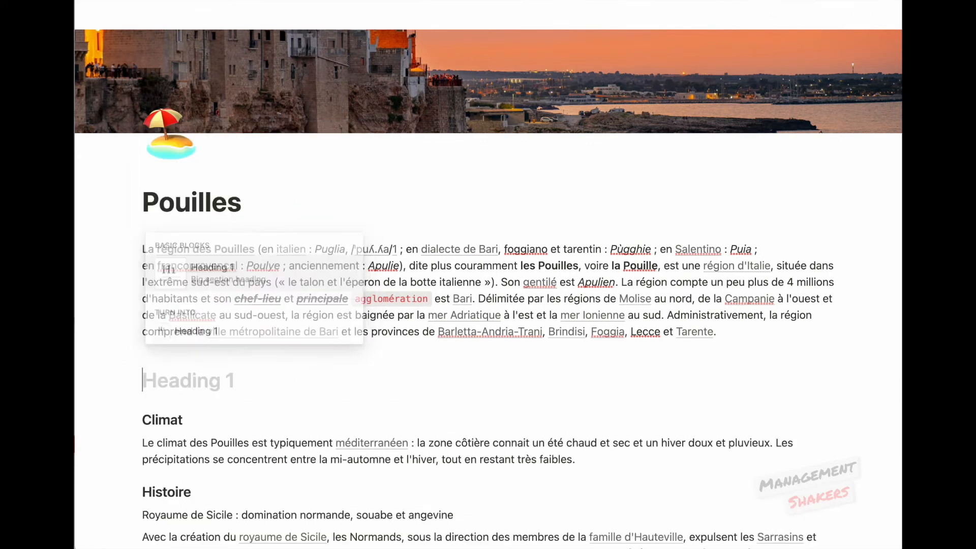
{"action": "type", "text": "Poui"}
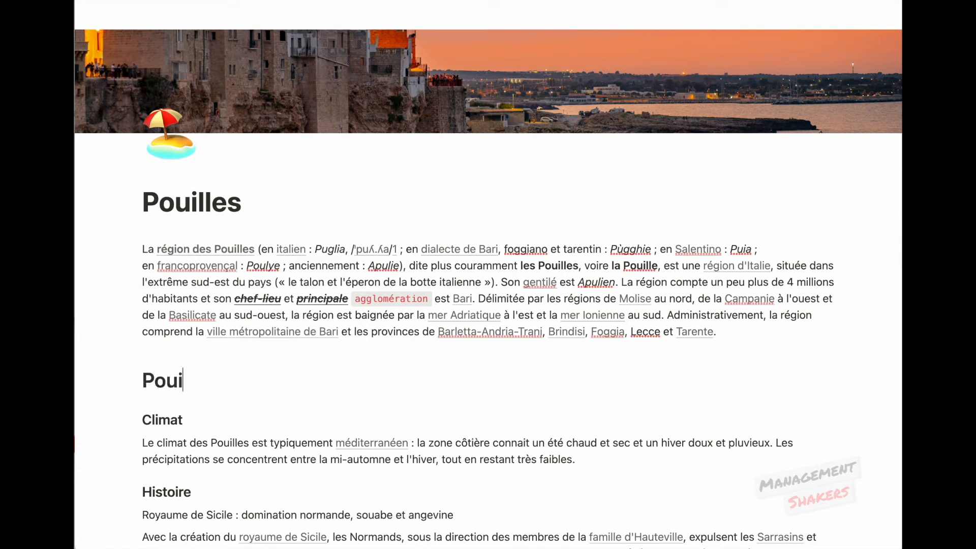
{"action": "type", "text": "lles"}
Insert a Heading 2 block reading "Histoire et Géographie" between the Pouilles and Climat headings.
{"action": "left_click", "coordinate": [183, 420]}
{"action": "key", "text": "Return"}
{"action": "type", "text": "/h2"}
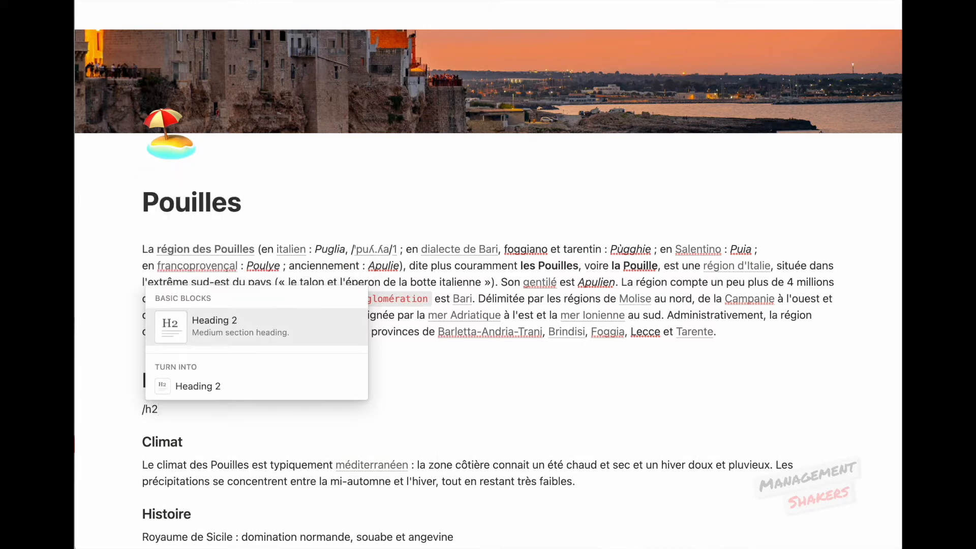
{"action": "key", "text": "Return"}
{"action": "type", "text": "Histoire et "}
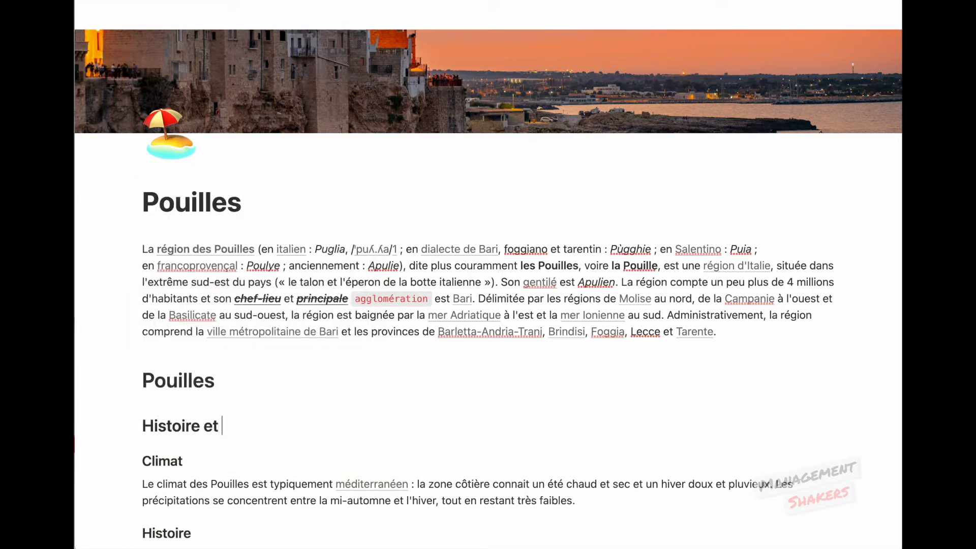
{"action": "type", "text": "Géographie"}
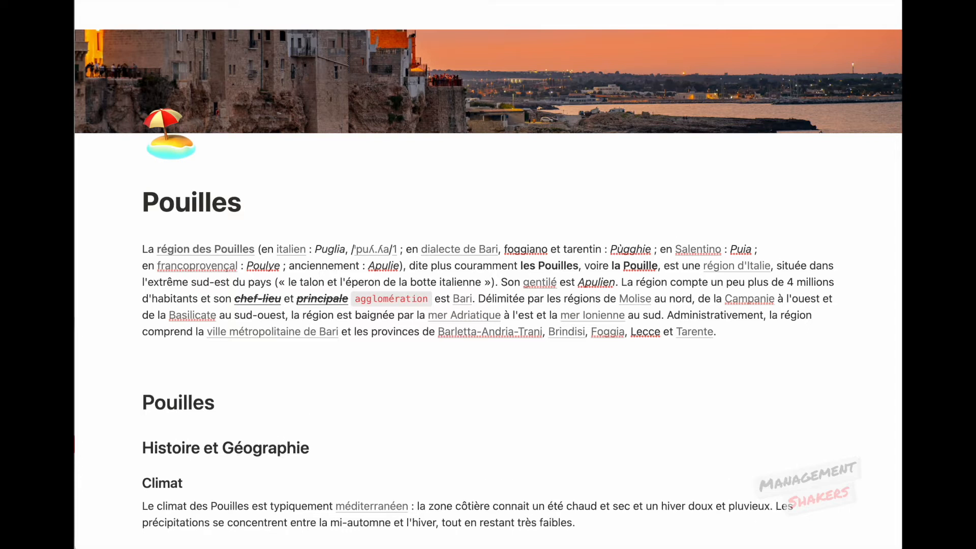
Insert a table of contents block above the Pouilles heading and follow its Histoire entry to that section.
{"action": "key", "text": "Up"}
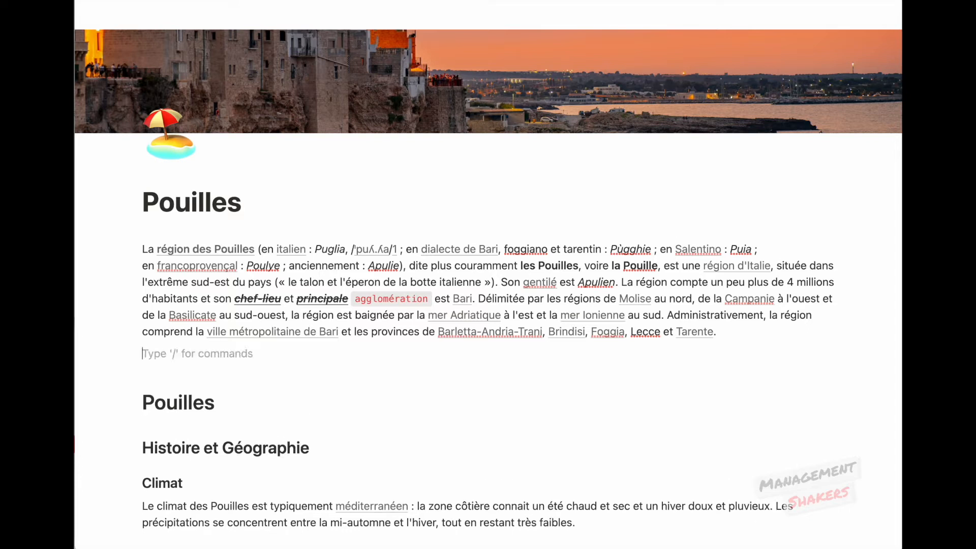
{"action": "key", "text": "Return"}
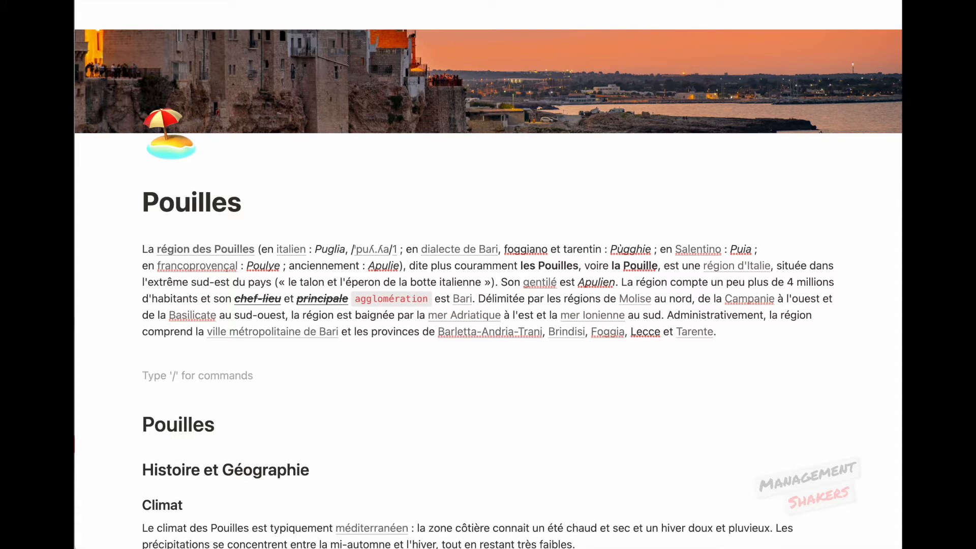
{"action": "type", "text": "/"}
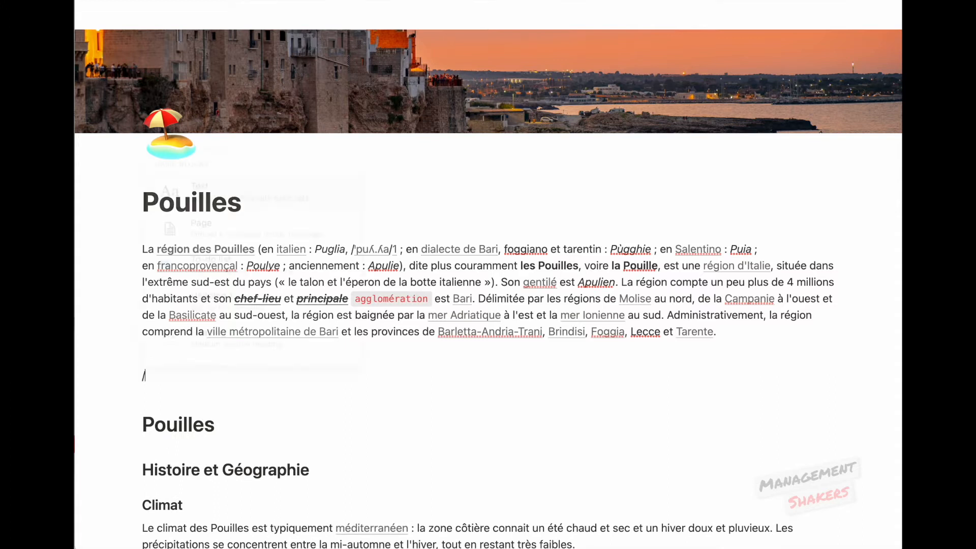
{"action": "type", "text": "cont"}
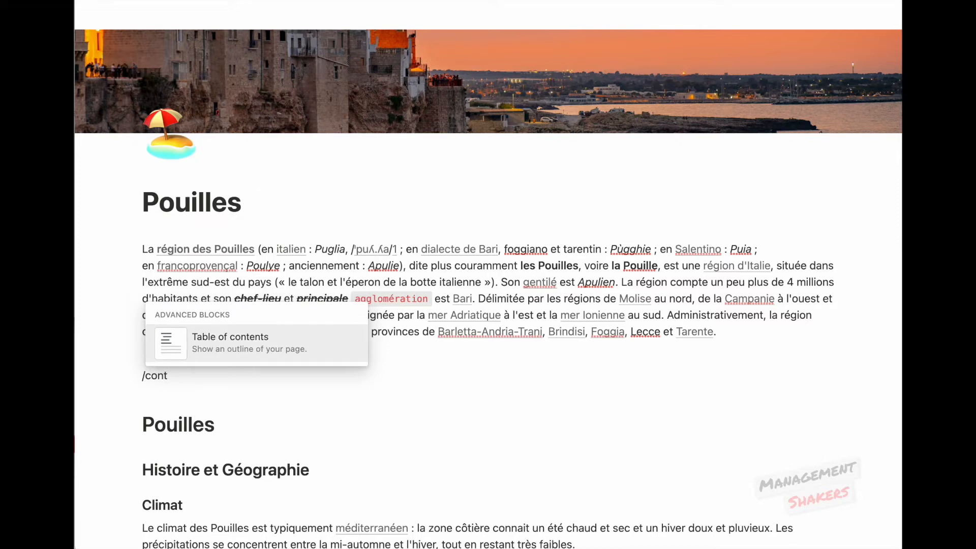
{"action": "key", "text": "Return"}
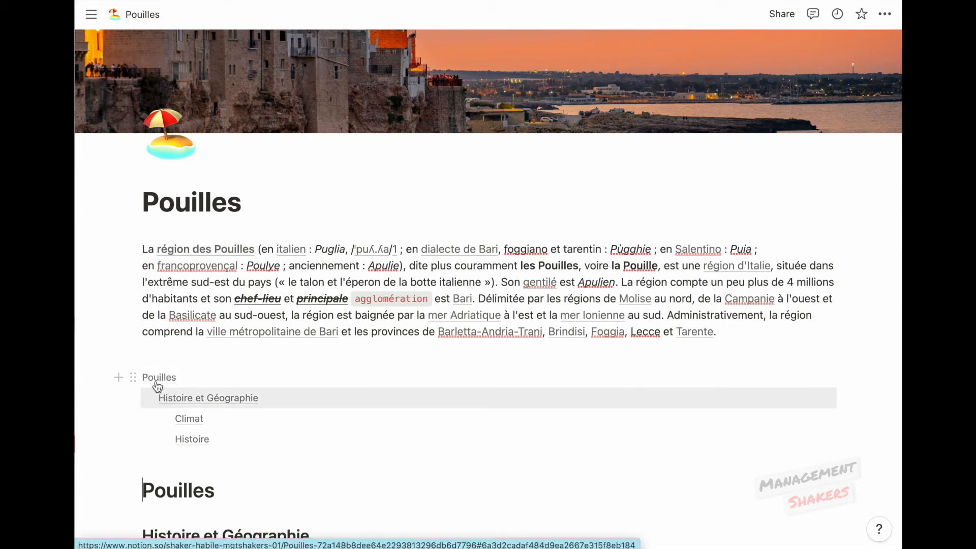
{"action": "left_click", "coordinate": [203, 444]}
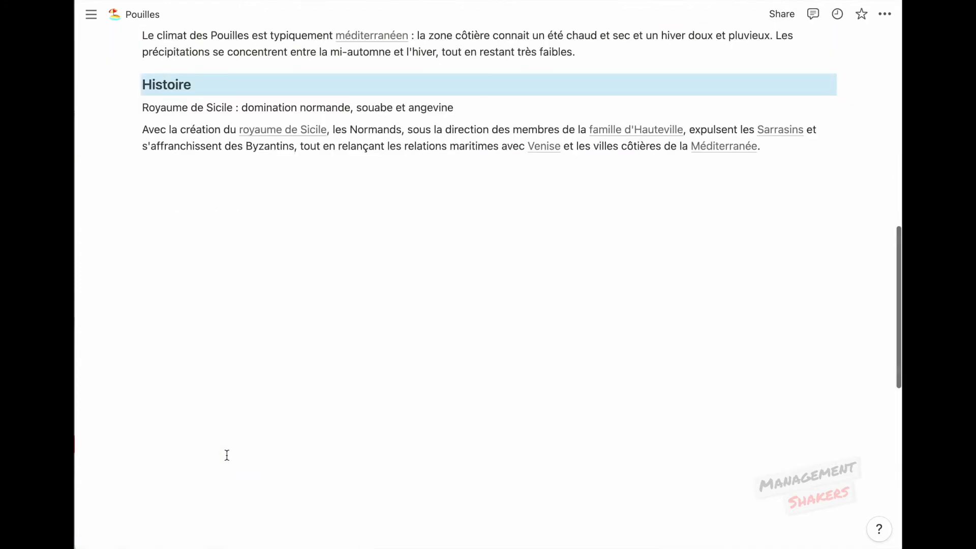
Add a to-do list below the Histoire text with the items "Action 1", "Action 2" and "Action 3".
{"action": "left_click", "coordinate": [188, 416]}
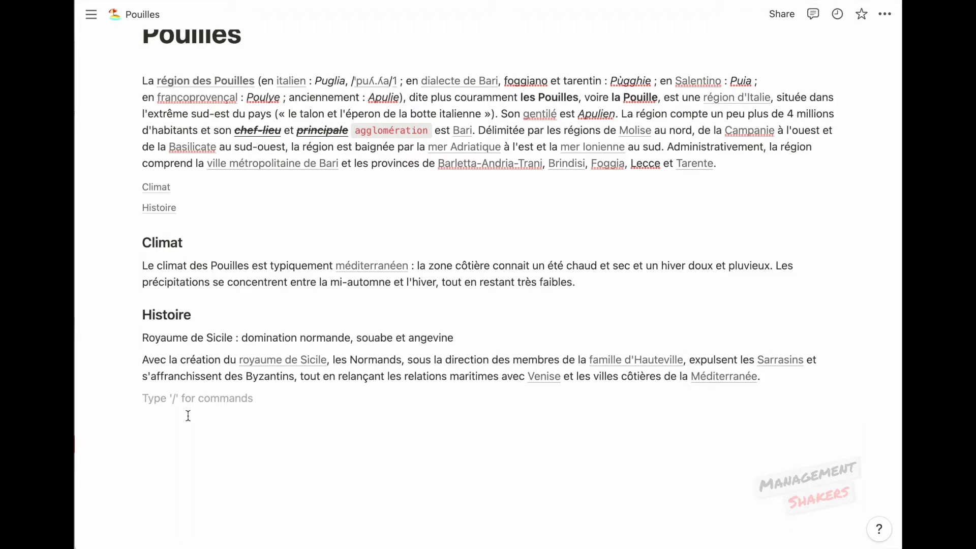
{"action": "key", "text": "Return"}
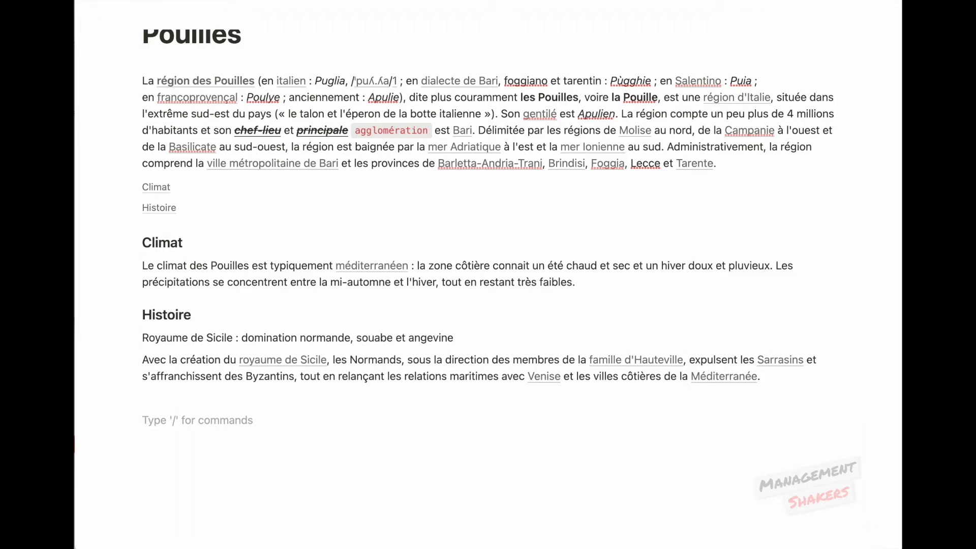
{"action": "type", "text": "/todo"}
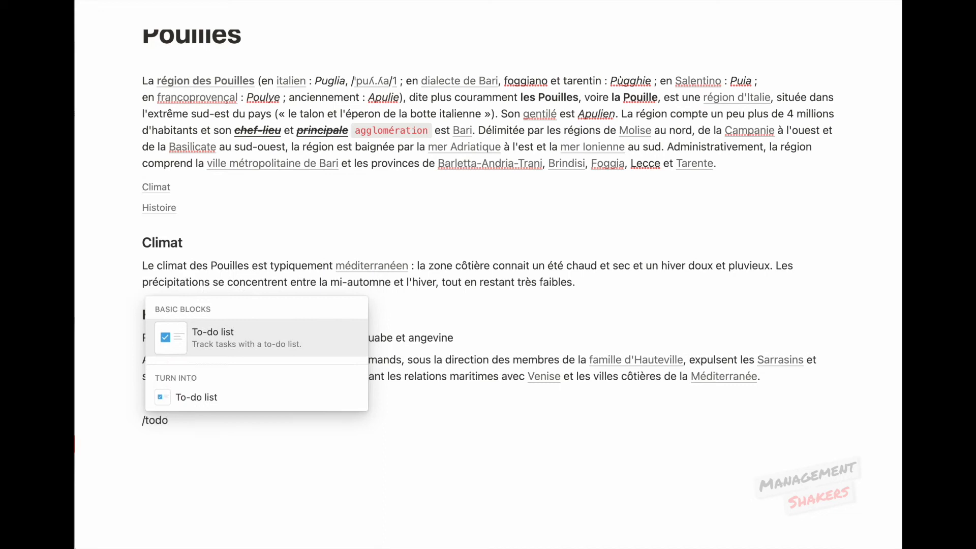
{"action": "key", "text": "Return"}
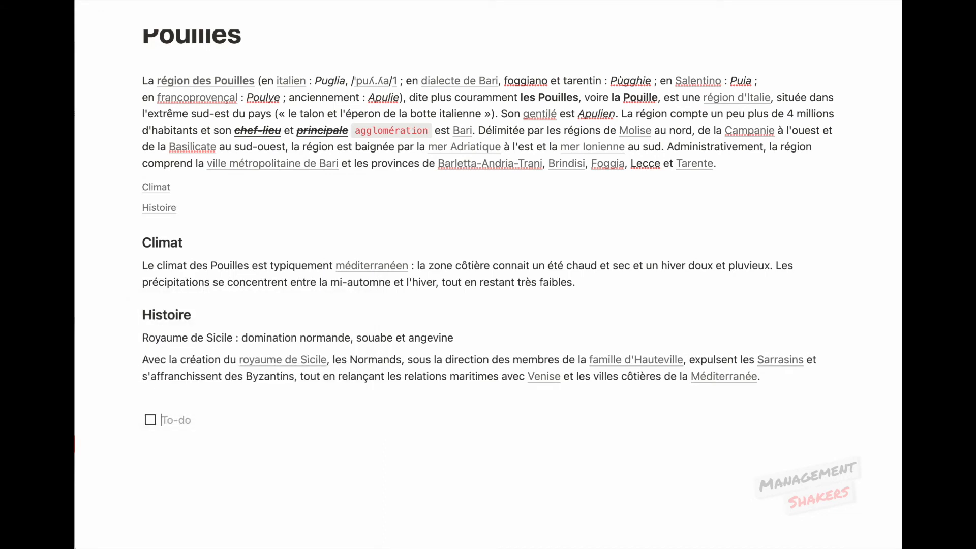
{"action": "type", "text": "Action 1"}
{"action": "key", "text": "Return"}
{"action": "type", "text": "Action 2"}
{"action": "key", "text": "Return"}
{"action": "type", "text": "Action 3"}
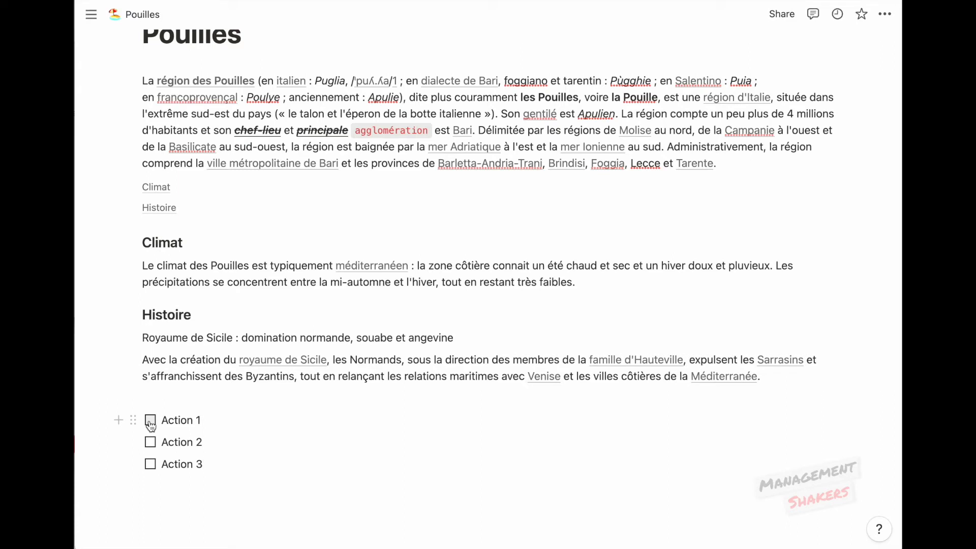
Check off the Action 1 to-do, and toggle Action 2 on and back off.
{"action": "left_click", "coordinate": [150, 422]}
{"action": "left_click", "coordinate": [152, 443]}
{"action": "left_click", "coordinate": [152, 442]}
Add a bulleted list below the to-do list with the items "Action 1" and "Action 2".
{"action": "key", "text": "Return"}
{"action": "key", "text": "Return"}
{"action": "key", "text": "Return"}
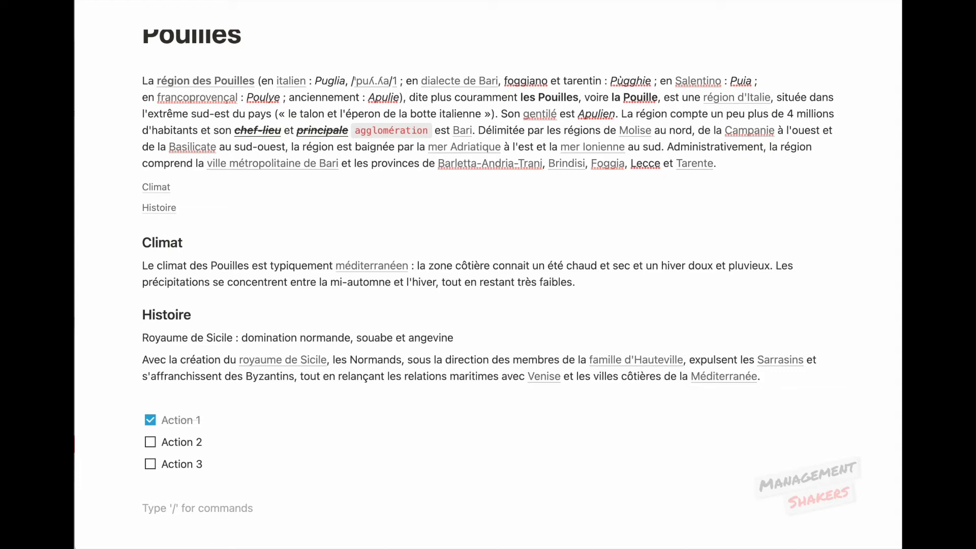
{"action": "type", "text": "/bull"}
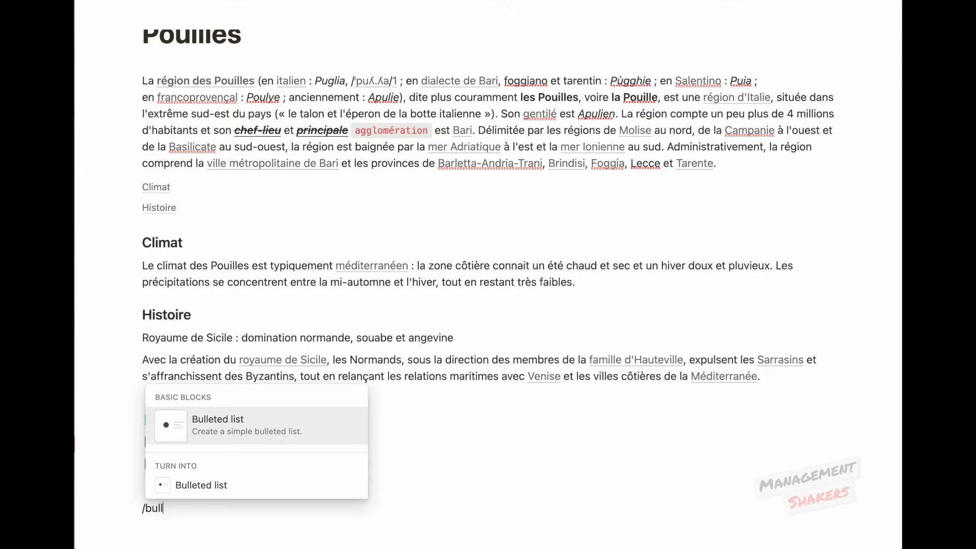
{"action": "key", "text": "Return"}
{"action": "type", "text": "Action 1"}
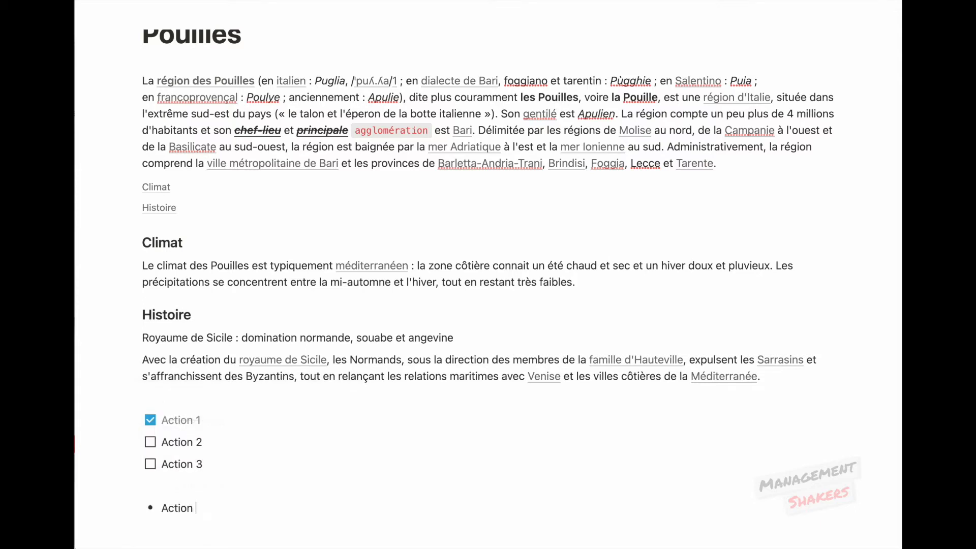
{"action": "key", "text": "Return"}
{"action": "type", "text": "Action 2"}
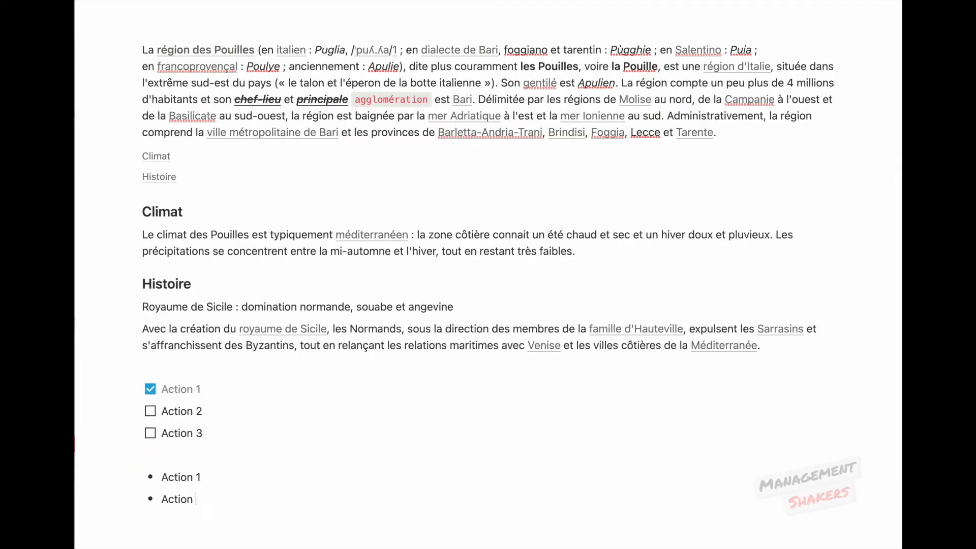
Add a numbered list below the bulleted list with the items "Action 2" and "Action 3".
{"action": "key", "text": "Return"}
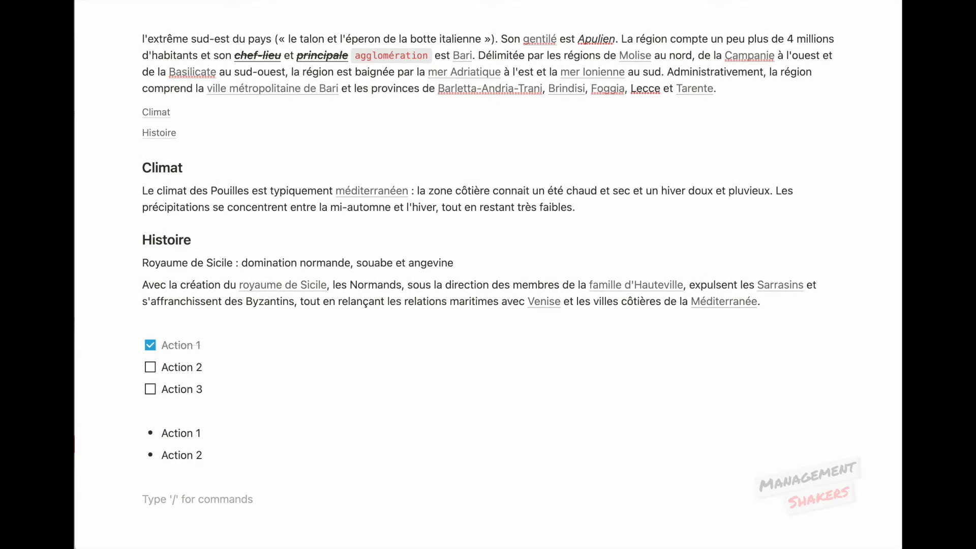
{"action": "type", "text": "/num"}
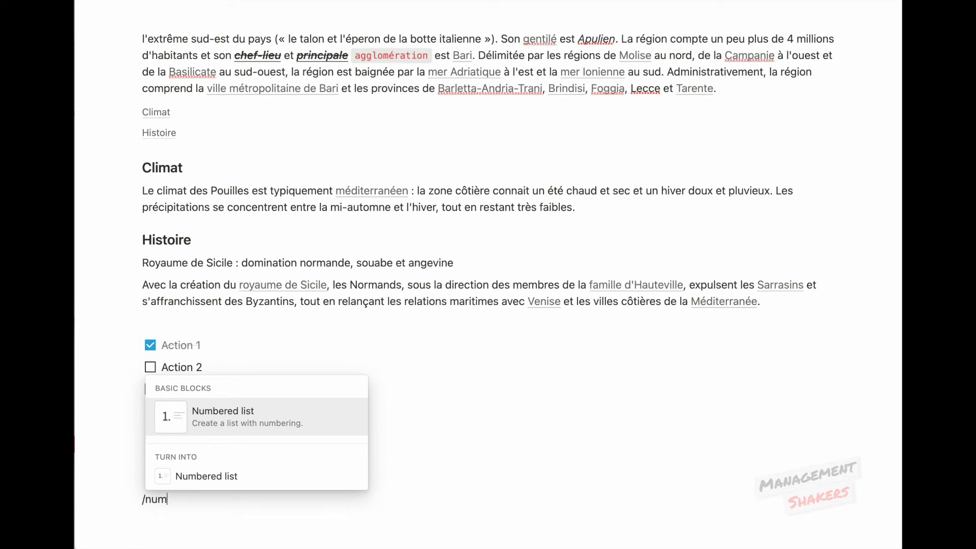
{"action": "key", "text": "Return"}
{"action": "type", "text": "A"}
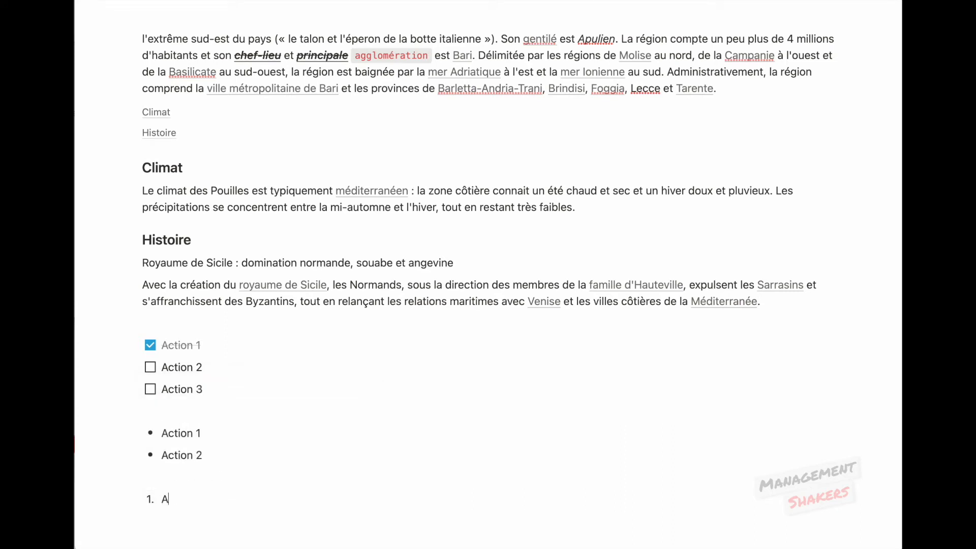
{"action": "type", "text": "ction 2"}
{"action": "key", "text": "Return"}
{"action": "type", "text": "Action 3"}
{"action": "key", "text": "Return"}
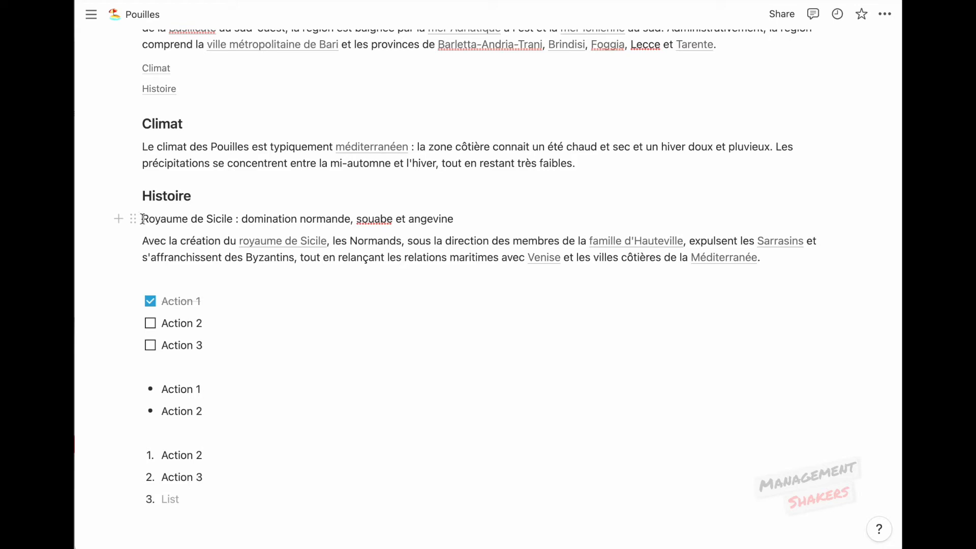
Turn the two text blocks under the Histoire heading into to-do items and check off the second one.
{"action": "left_click_drag", "start_coordinate": [141, 217], "coordinate": [165, 257]}
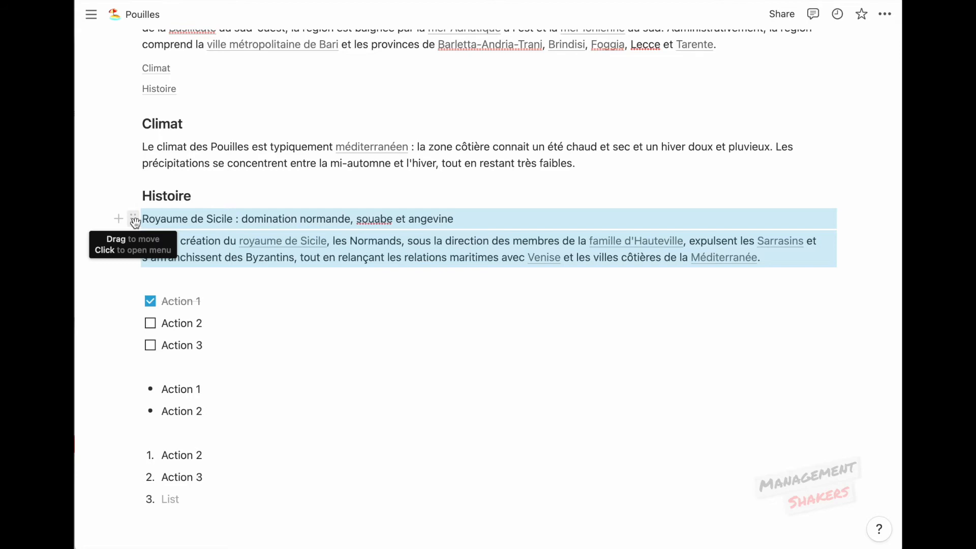
{"action": "left_click", "coordinate": [134, 220]}
{"action": "mouse_move", "coordinate": [222, 194]}
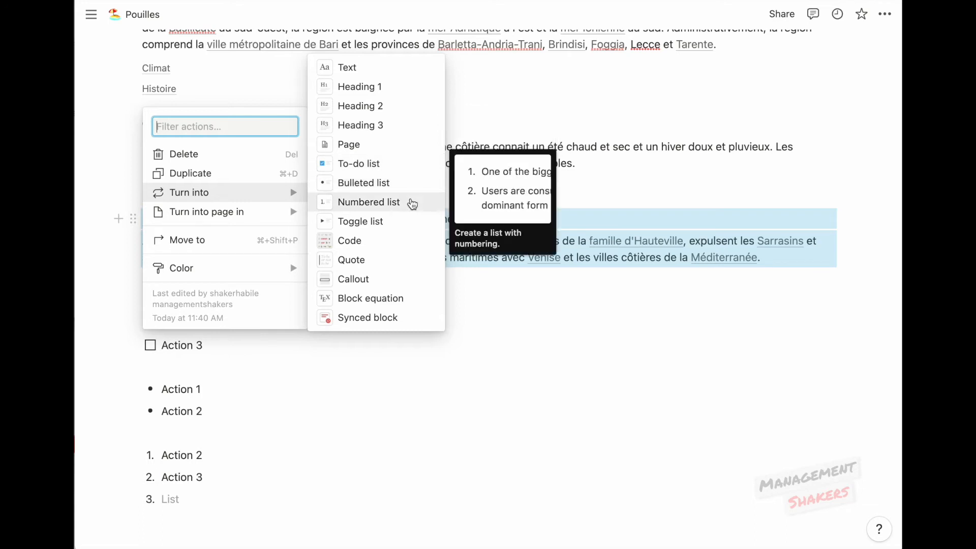
{"action": "left_click", "coordinate": [387, 165]}
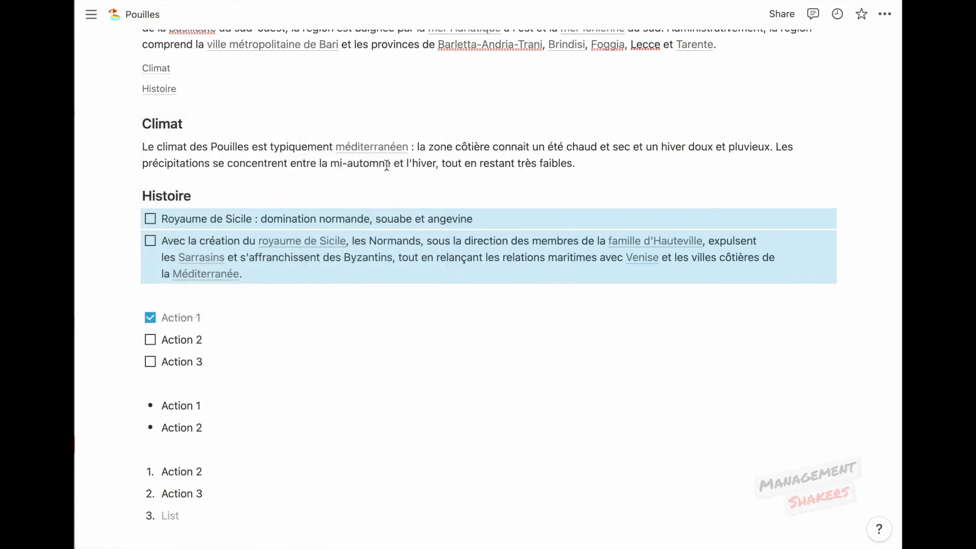
{"action": "left_click", "coordinate": [306, 268]}
{"action": "left_click", "coordinate": [151, 241]}
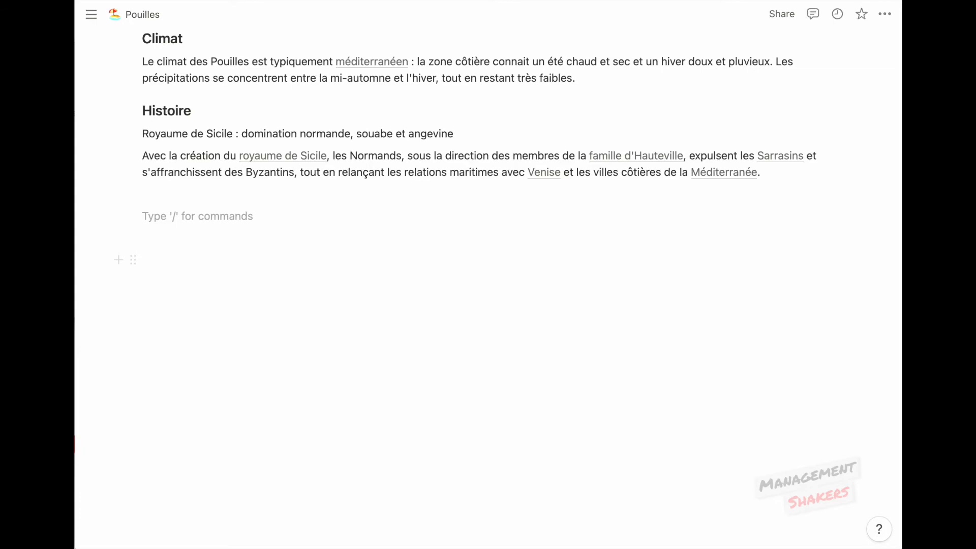
Insert a quote block below the Histoire text reading "Voyager, c'est naître et mourir à chaque instant. - Victor Hugo".
{"action": "type", "text": "/quote"}
{"action": "key", "text": "Return"}
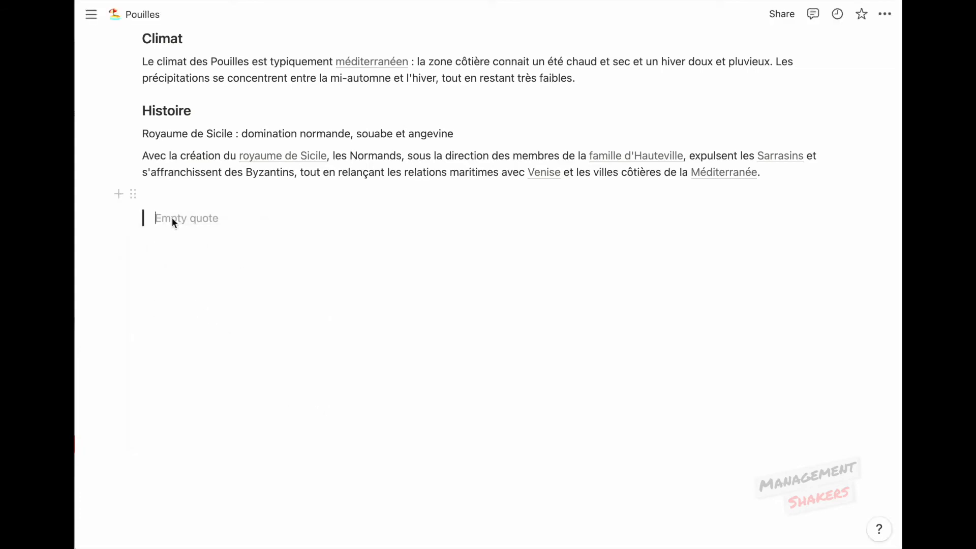
{"action": "type", "text": "Voyager, c'est naître et mourir à chaque instant. - Victor Hugo"}
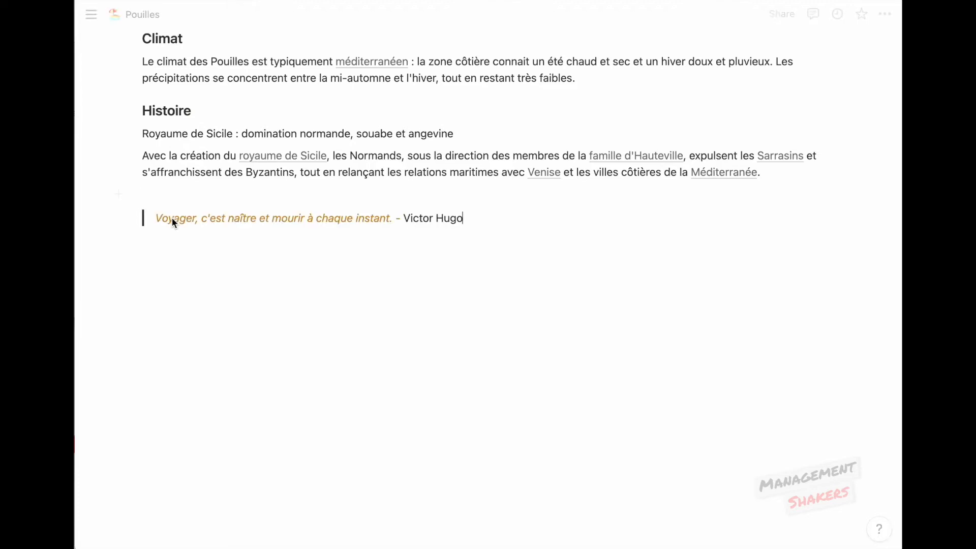
Insert a callout block below the quote containing "Voyager, c'est naître et mourir à chaque instant. - Victor Hugo".
{"action": "key", "text": "Down"}
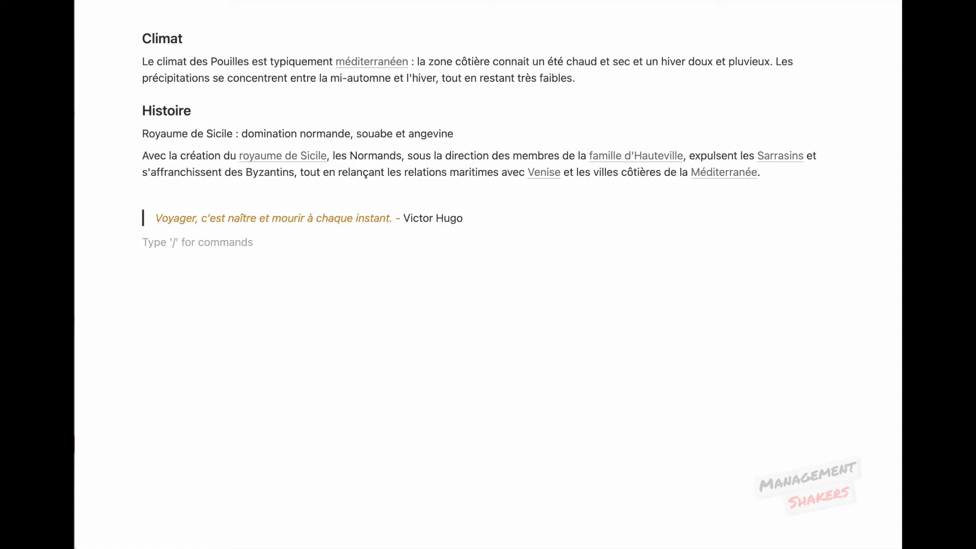
{"action": "type", "text": "/call"}
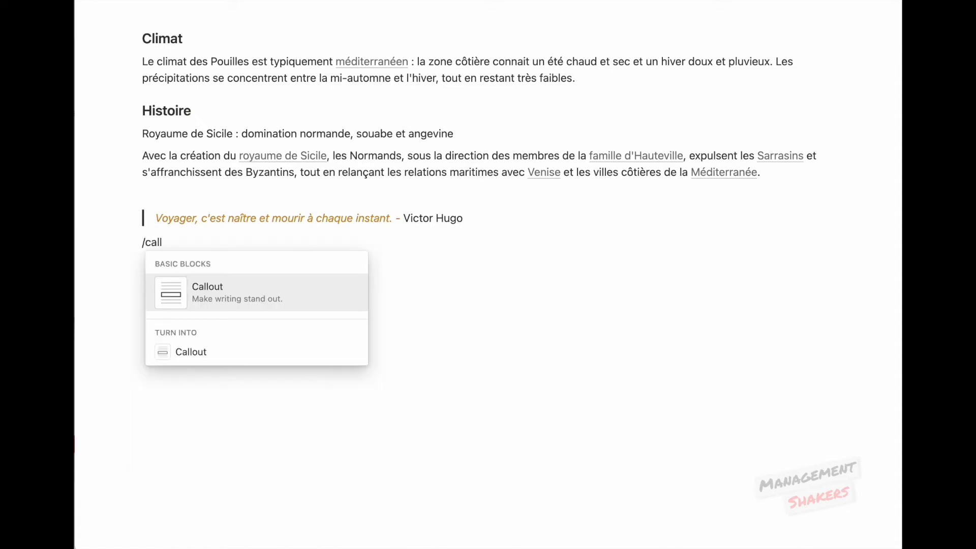
{"action": "key", "text": "Return"}
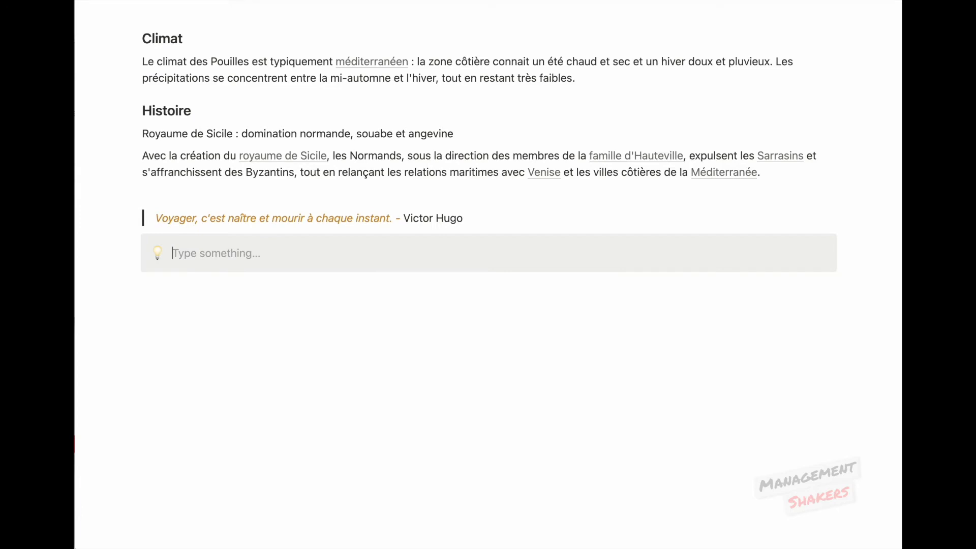
{"action": "type", "text": "Voyager, c'est naître et mourir à chaque instant. - Victor Hugo"}
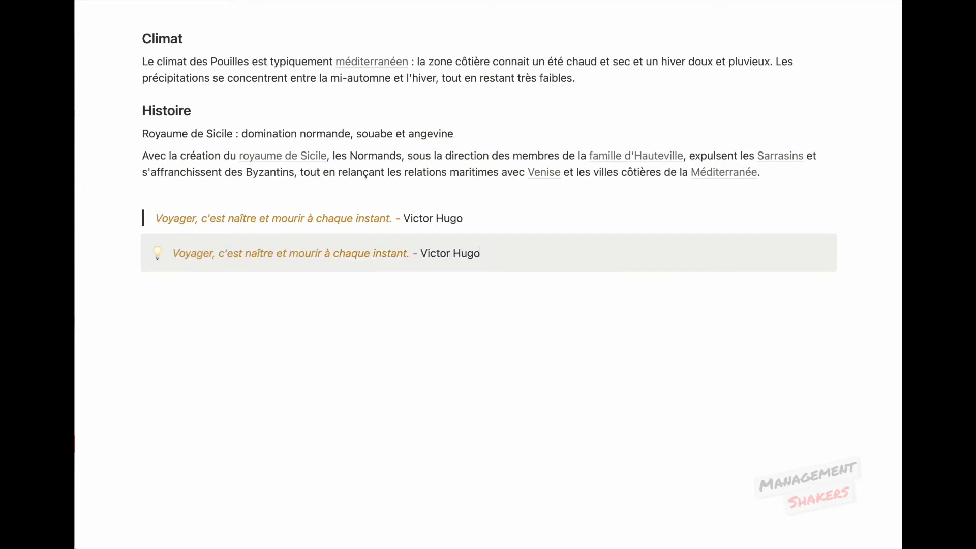
Change the callout's icon to the green check mark emoji and give the callout a green background.
{"action": "left_click", "coordinate": [159, 258]}
{"action": "left_click", "coordinate": [213, 429]}
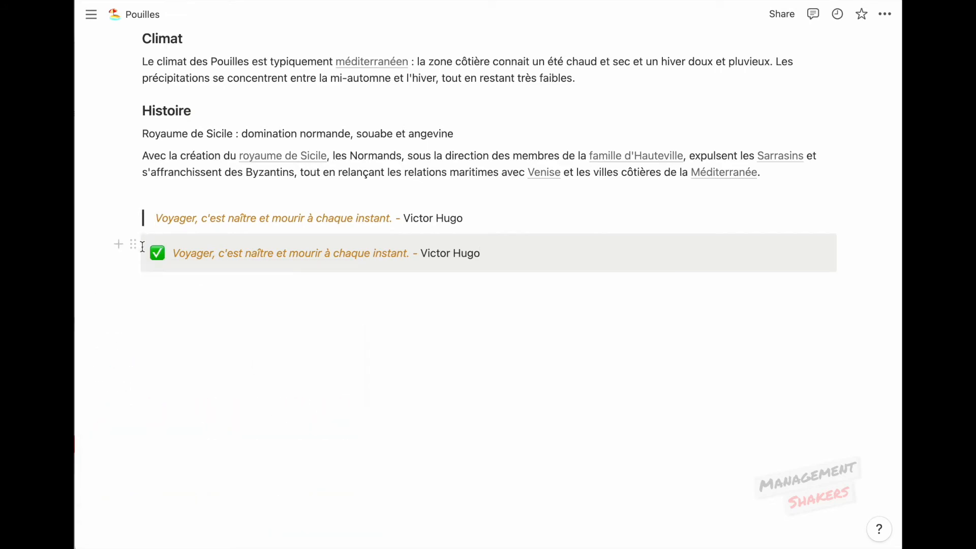
{"action": "left_click", "coordinate": [134, 244]}
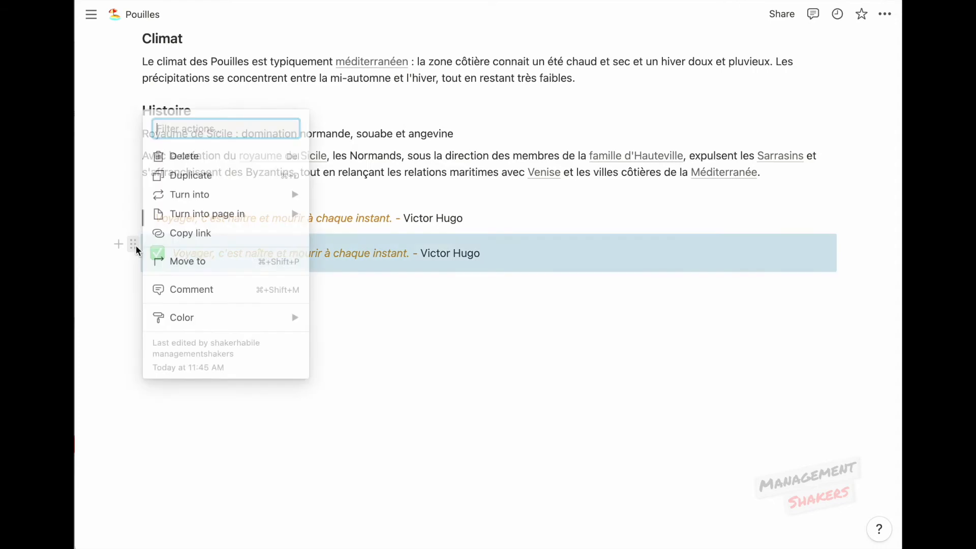
{"action": "mouse_move", "coordinate": [219, 320]}
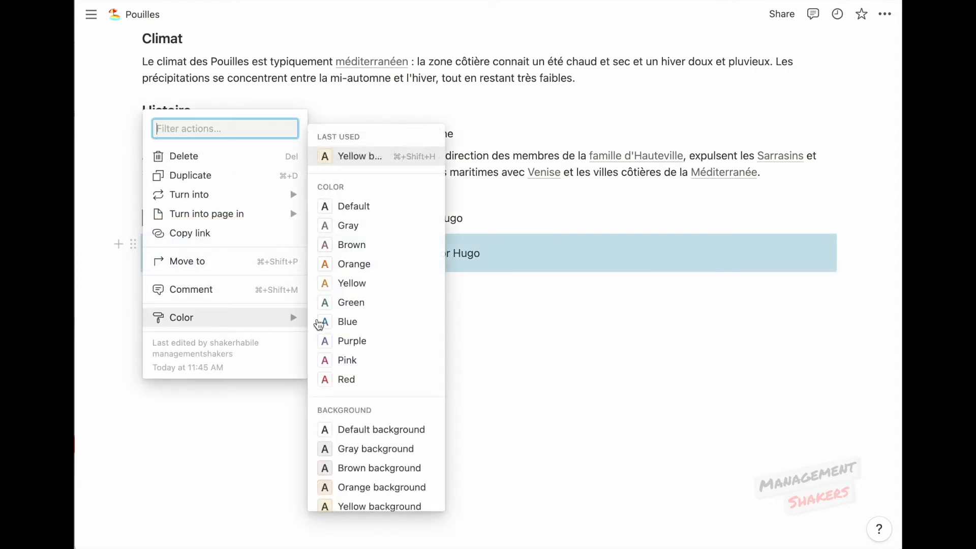
{"action": "scroll", "coordinate": [366, 396], "scroll_direction": "down", "scroll_amount": 2}
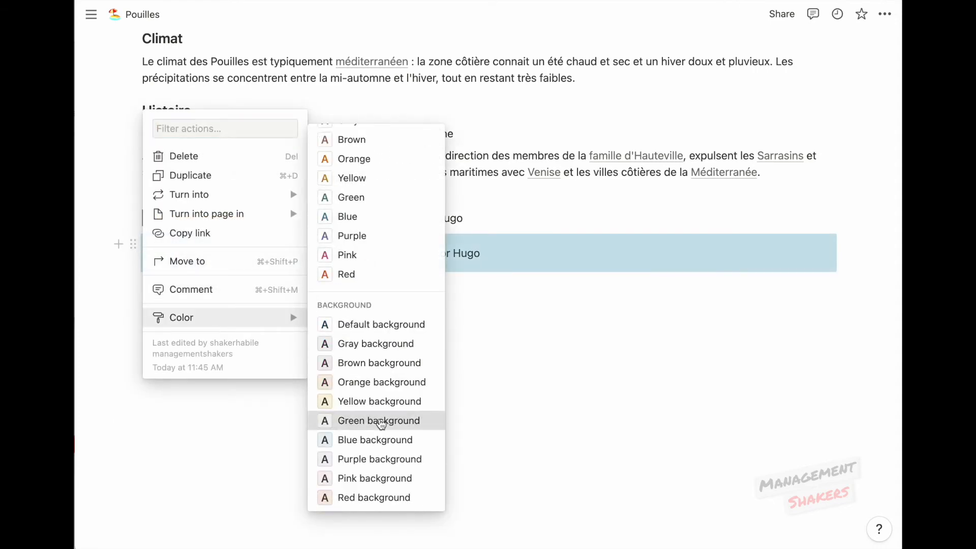
{"action": "left_click", "coordinate": [380, 421]}
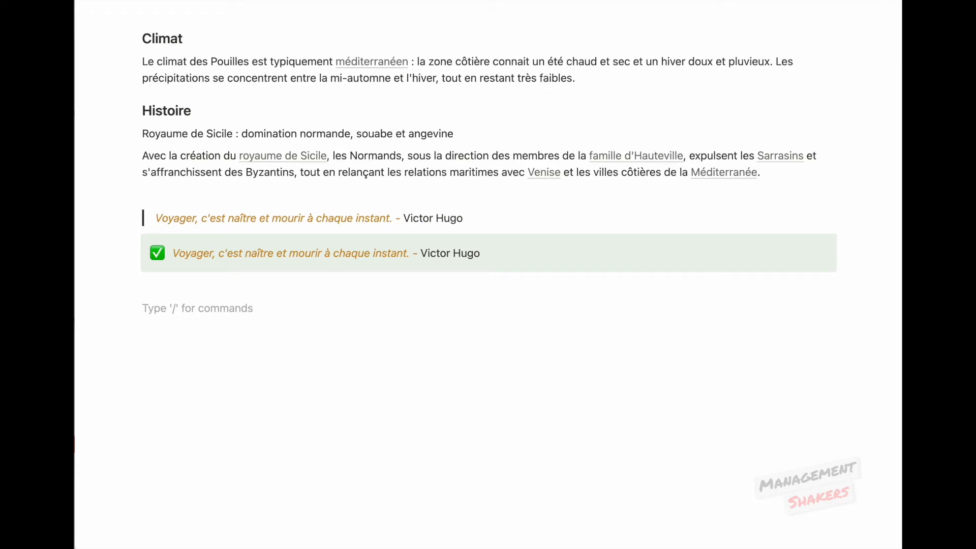
Insert three consecutive divider lines below the green callout.
{"action": "type", "text": "/div"}
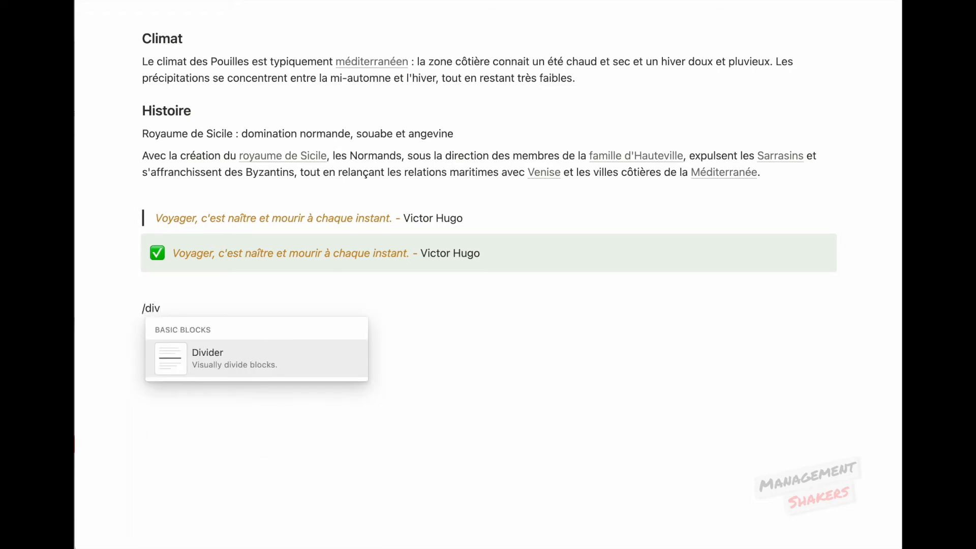
{"action": "key", "text": "Return"}
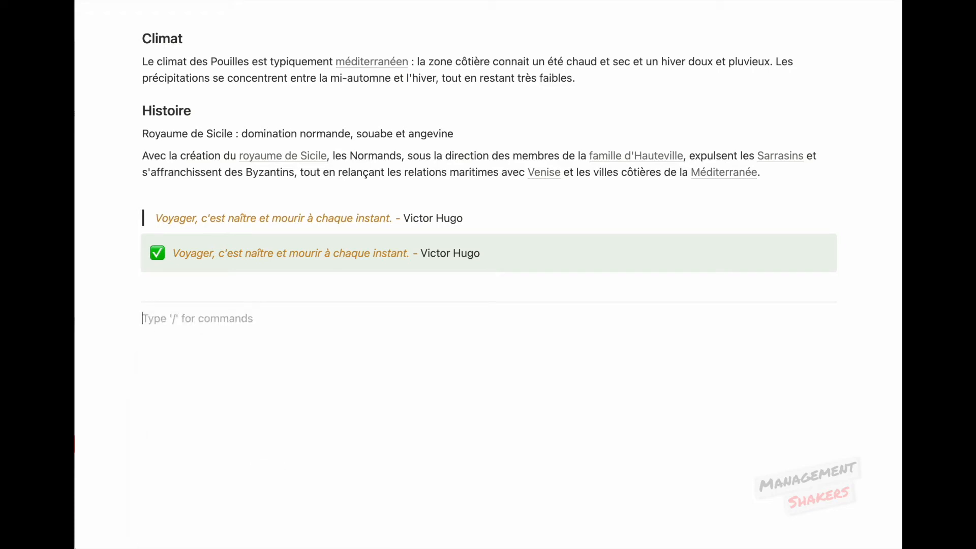
{"action": "type", "text": "---"}
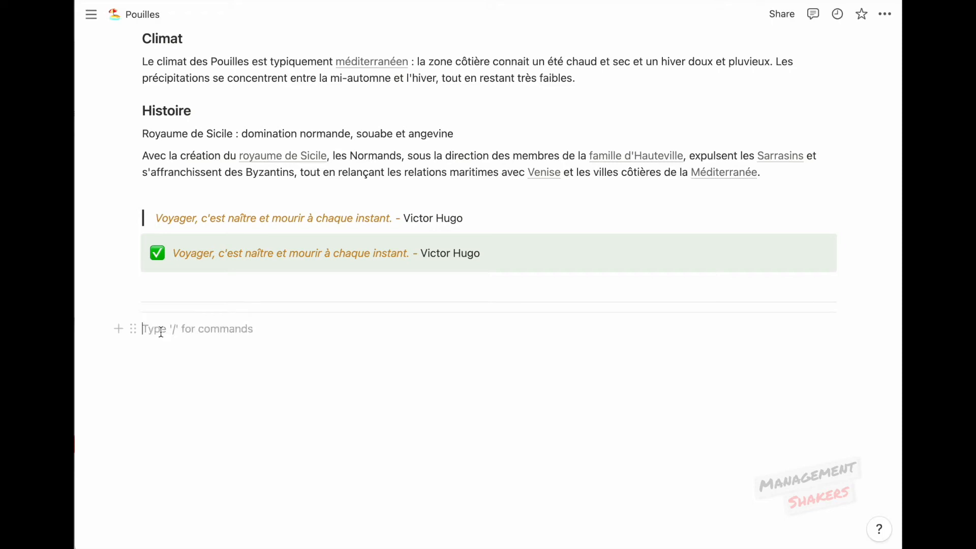
{"action": "left_click", "coordinate": [118, 331]}
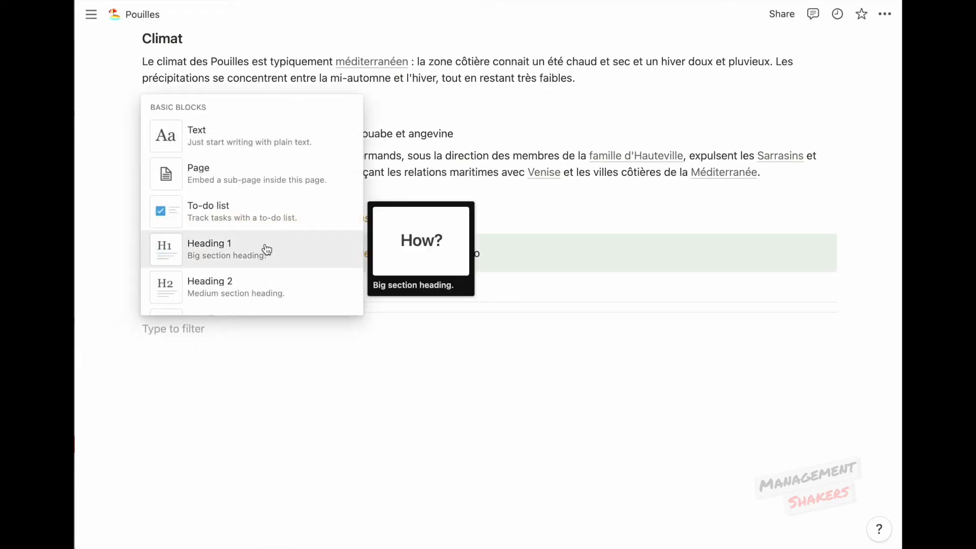
{"action": "scroll", "coordinate": [266, 249], "scroll_direction": "down", "scroll_amount": 4}
{"action": "scroll", "coordinate": [266, 248], "scroll_direction": "down", "scroll_amount": 3}
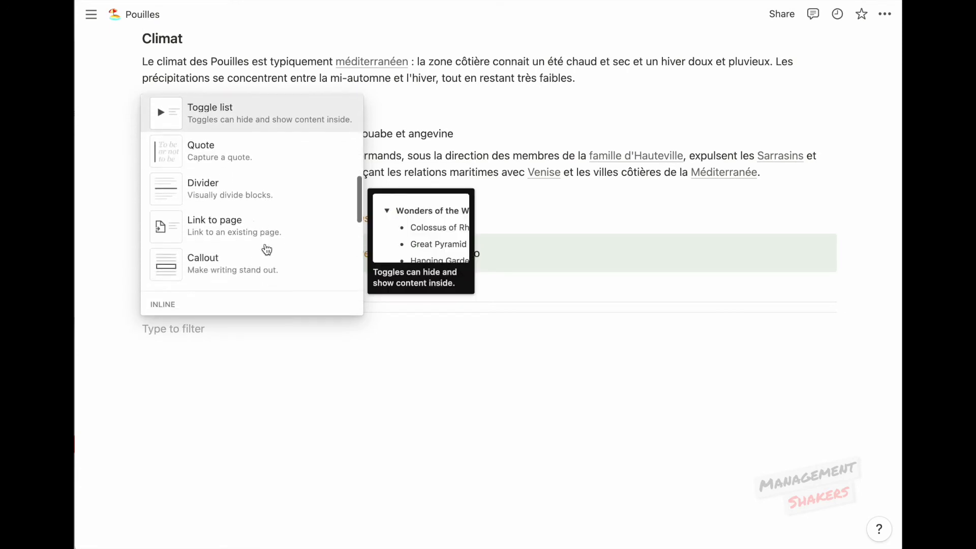
{"action": "left_click", "coordinate": [242, 191]}
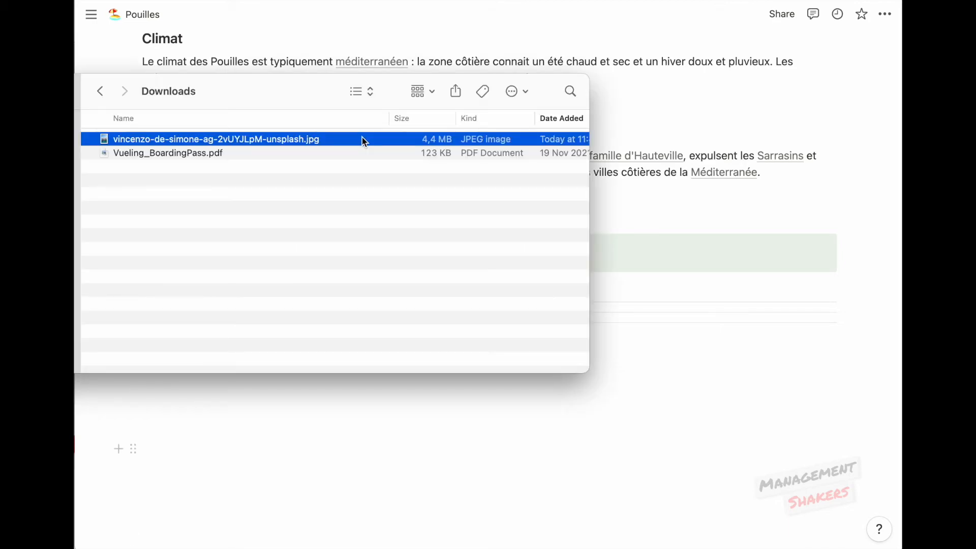
Add the Unsplash JPEG from the Downloads folder to the page as an image below the dividers.
{"action": "left_click_drag", "start_coordinate": [365, 142], "coordinate": [365, 411]}
{"action": "scroll", "coordinate": [366, 414], "scroll_direction": "down", "scroll_amount": 3}
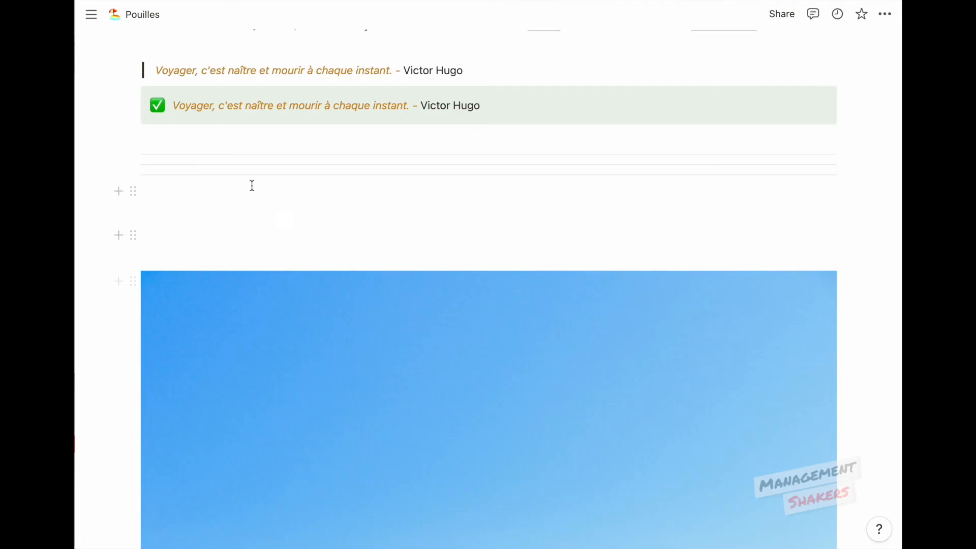
Insert an image block between the dividers and the sky photo, using the rocky turquoise coast picture from an Unsplash search for "puglia".
{"action": "left_click", "coordinate": [234, 216]}
{"action": "type", "text": "/imag"}
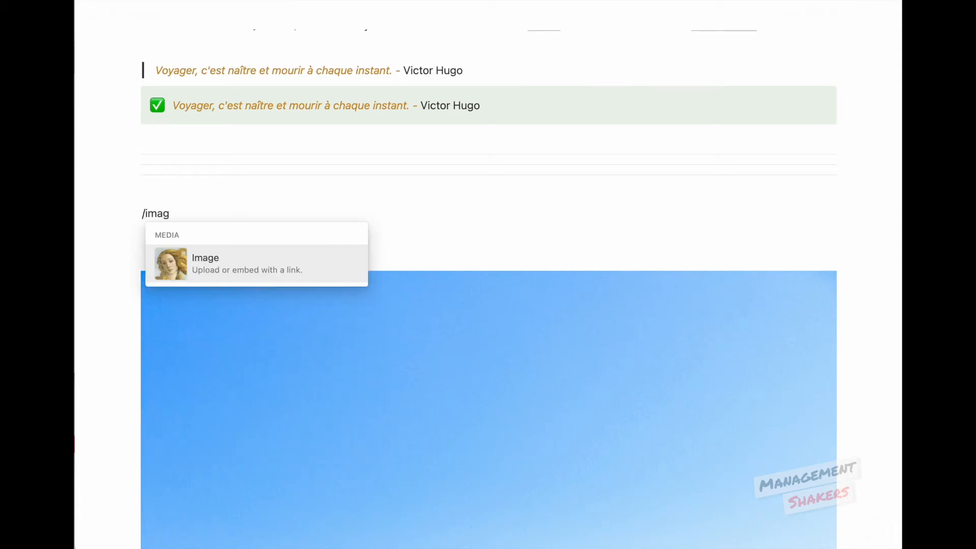
{"action": "left_click", "coordinate": [240, 269]}
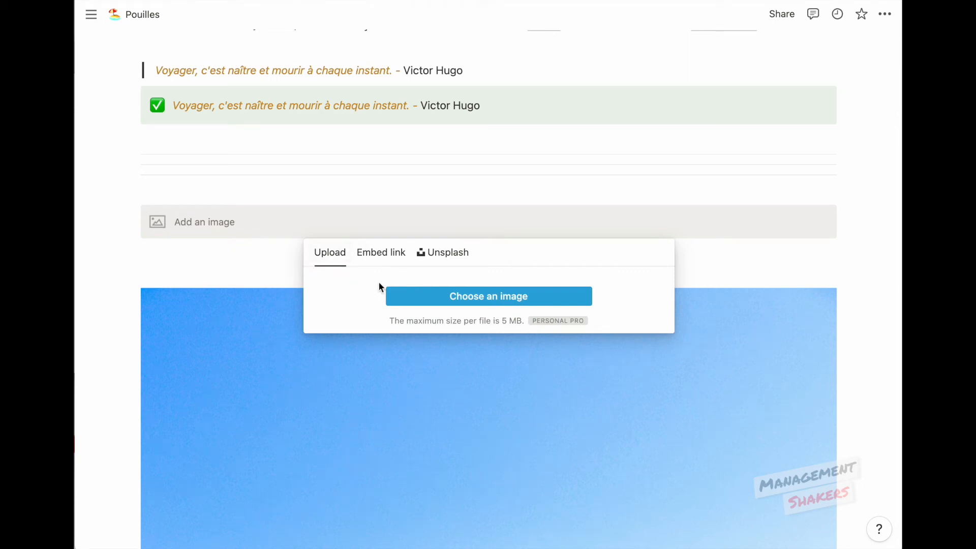
{"action": "left_click", "coordinate": [377, 261]}
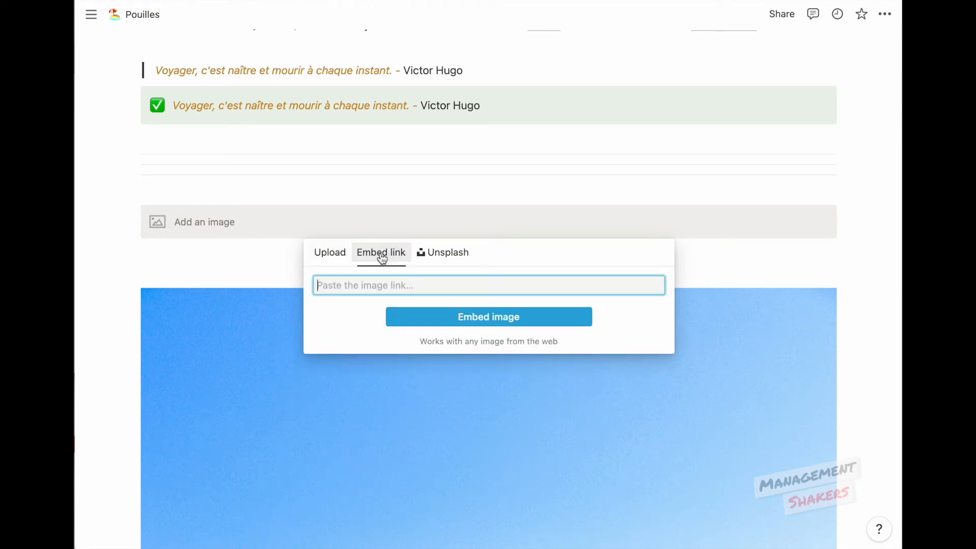
{"action": "left_click", "coordinate": [447, 260]}
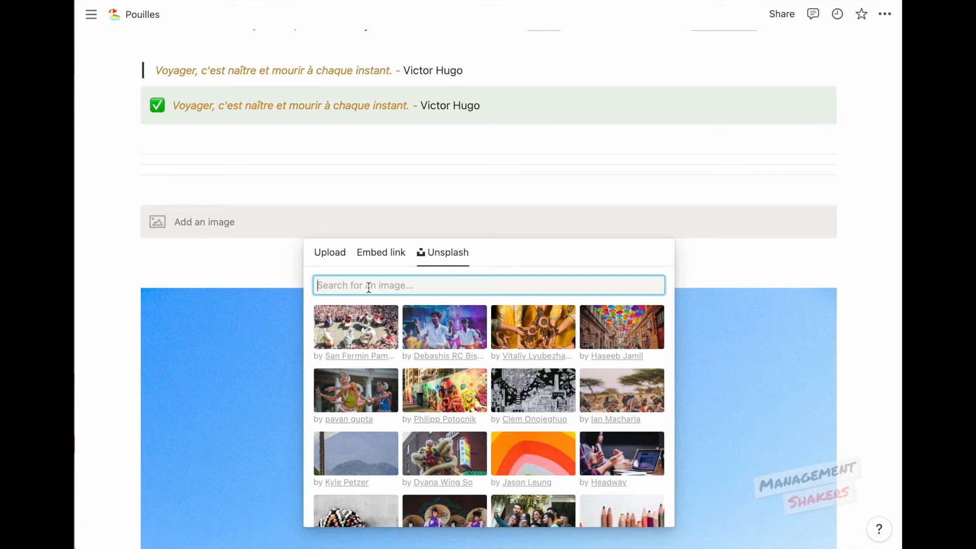
{"action": "type", "text": "puglia"}
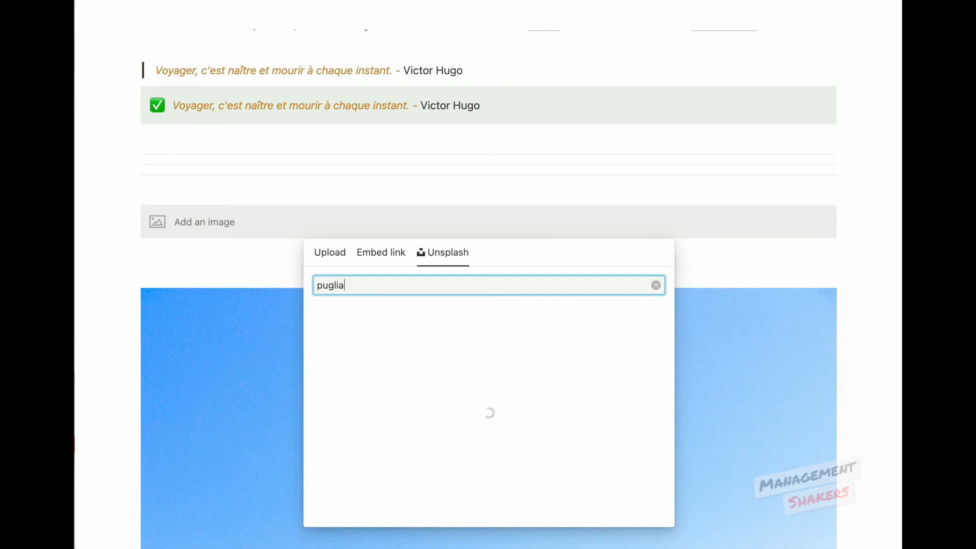
{"action": "left_click", "coordinate": [544, 396]}
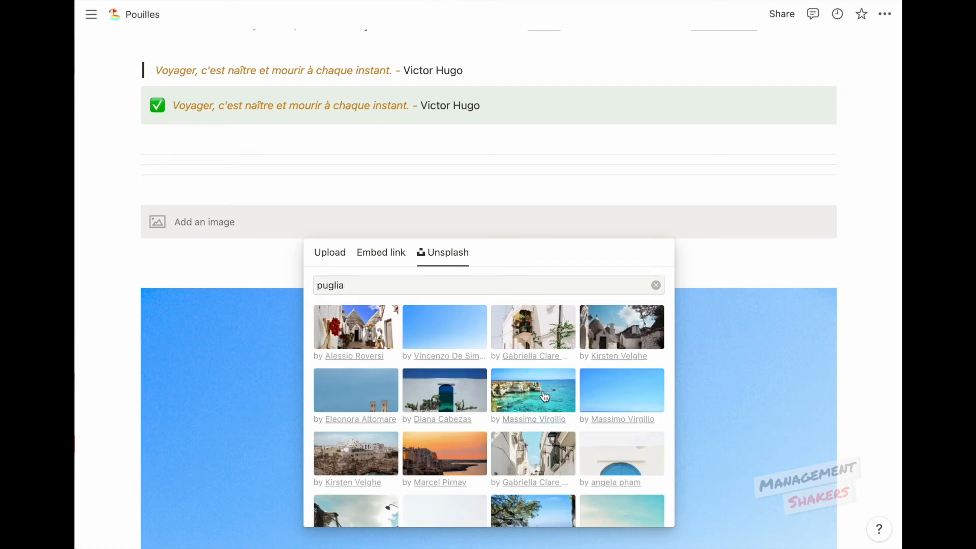
{"action": "scroll", "coordinate": [545, 397], "scroll_direction": "up", "scroll_amount": 5}
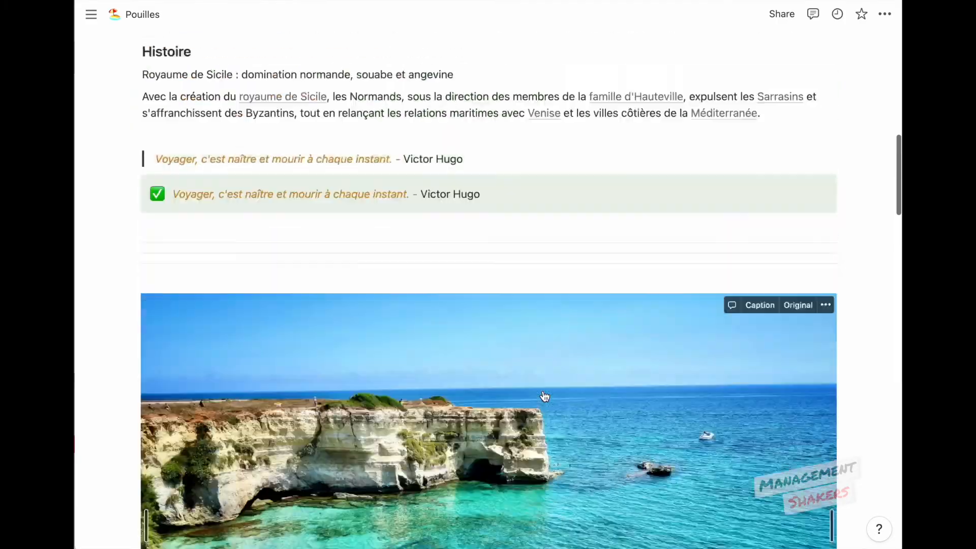
{"action": "scroll", "coordinate": [545, 397], "scroll_direction": "down", "scroll_amount": 2}
{"action": "scroll", "coordinate": [545, 397], "scroll_direction": "up", "scroll_amount": 1}
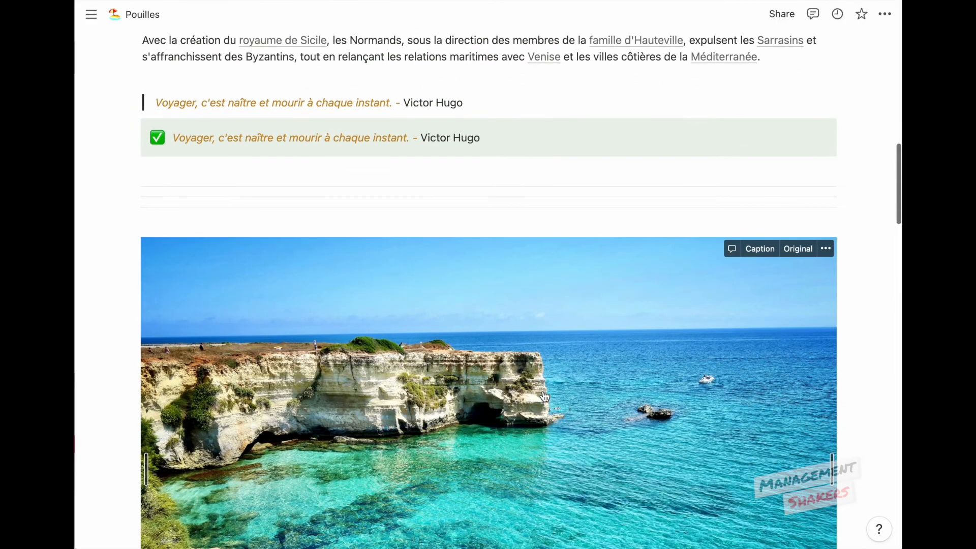
Insert a video block below the dividers with the copied YouTube link to ARTE's "Délices des Pouilles" and play the video.
{"action": "left_click", "coordinate": [303, 250]}
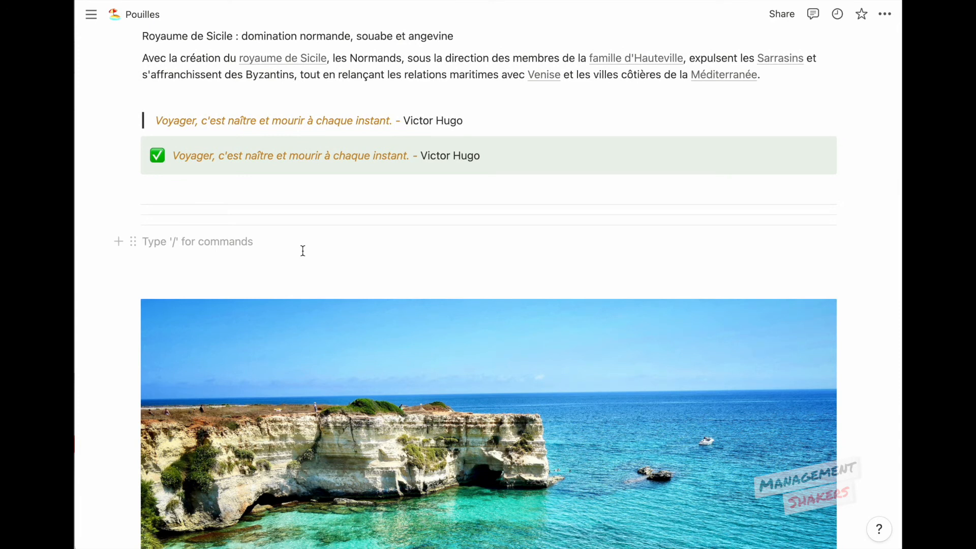
{"action": "type", "text": "/video"}
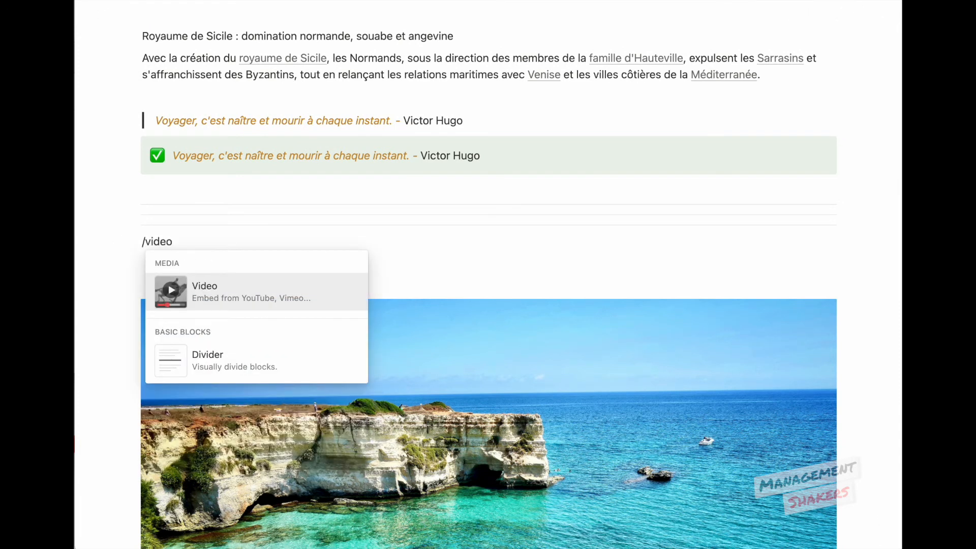
{"action": "left_click", "coordinate": [300, 290]}
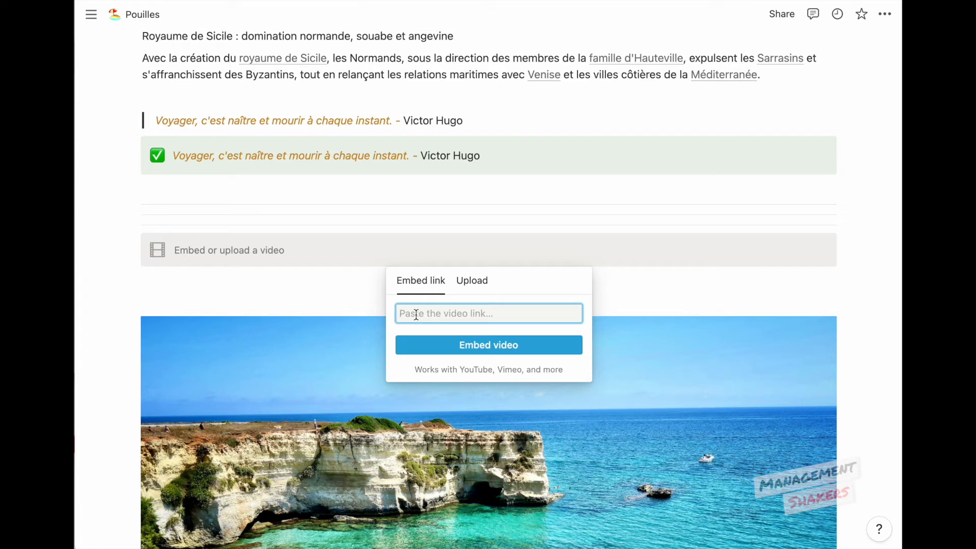
{"action": "key", "text": "ctrl+v"}
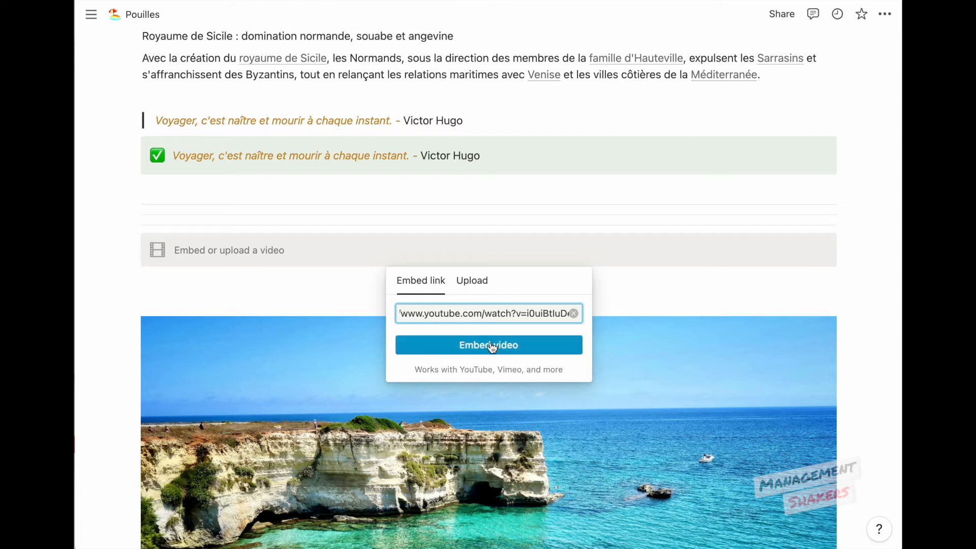
{"action": "left_click", "coordinate": [520, 347]}
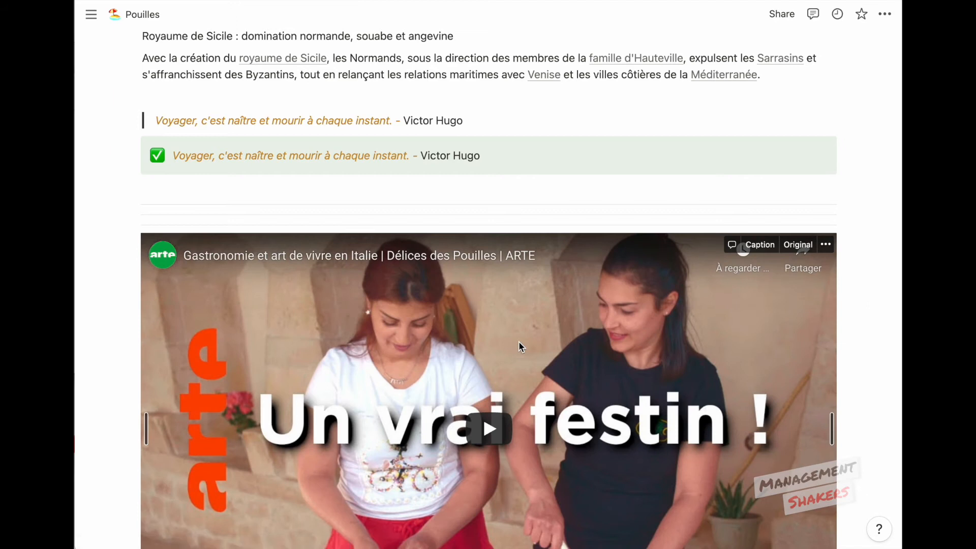
{"action": "left_click", "coordinate": [493, 434]}
{"action": "scroll", "coordinate": [496, 438], "scroll_direction": "down", "scroll_amount": 2}
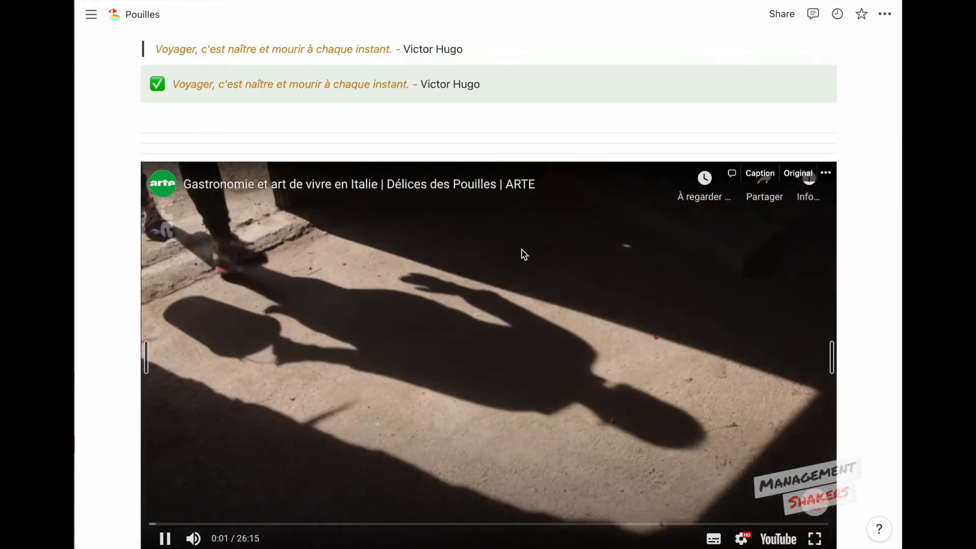
{"action": "scroll", "coordinate": [184, 238], "scroll_direction": "down", "scroll_amount": 10}
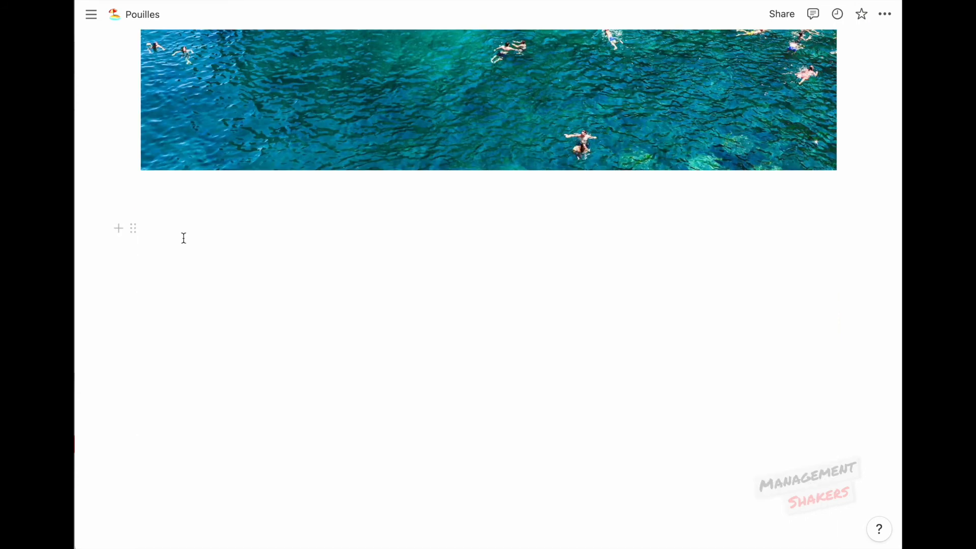
{"action": "left_click", "coordinate": [182, 233]}
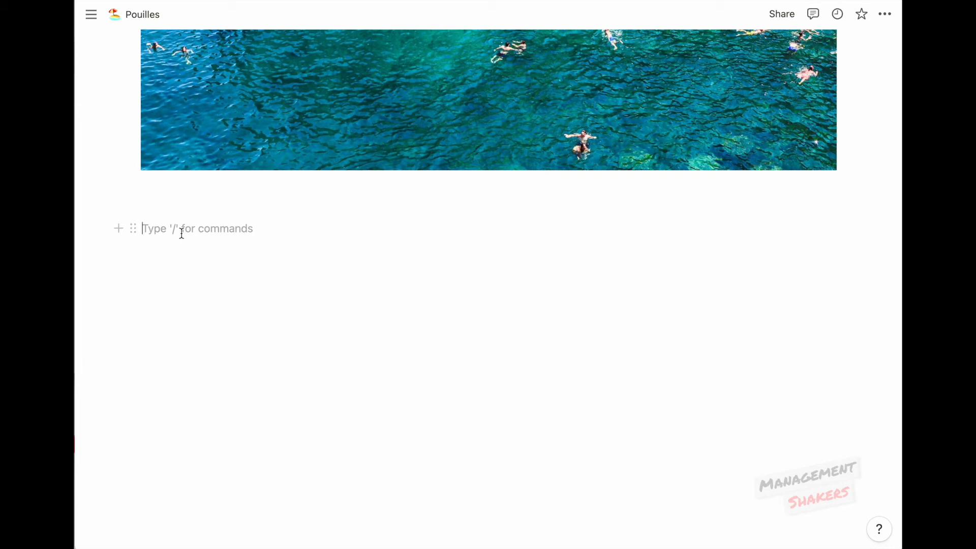
{"action": "type", "text": "/bo"}
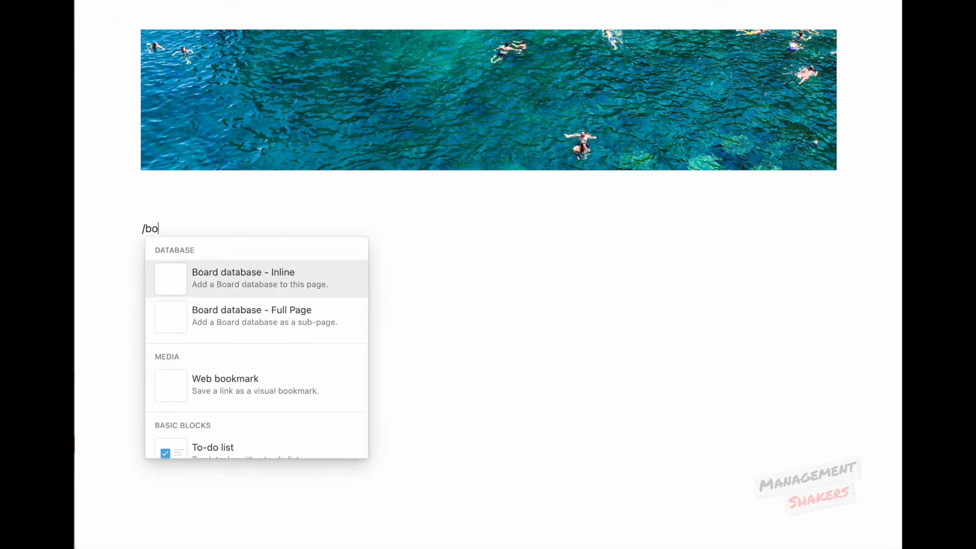
{"action": "type", "text": "ok"}
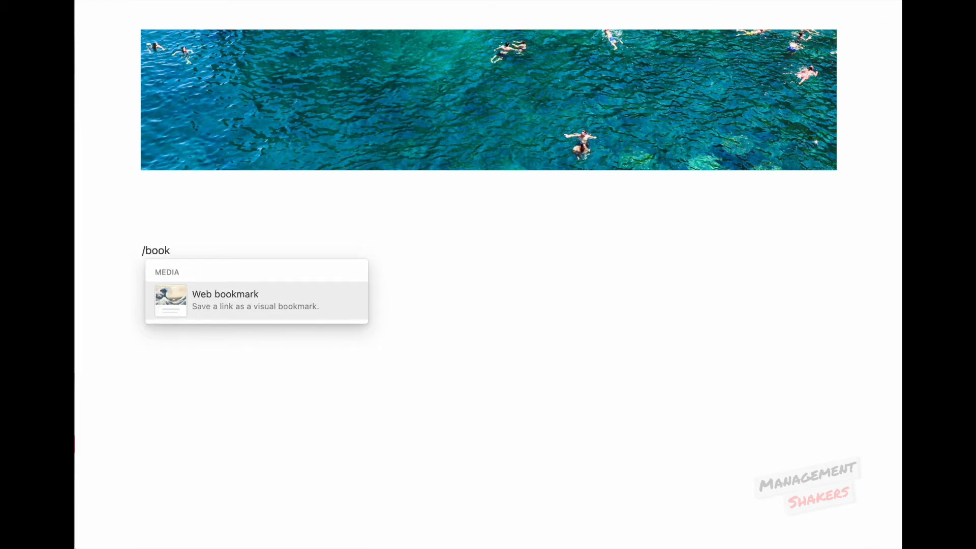
{"action": "key", "text": "Return"}
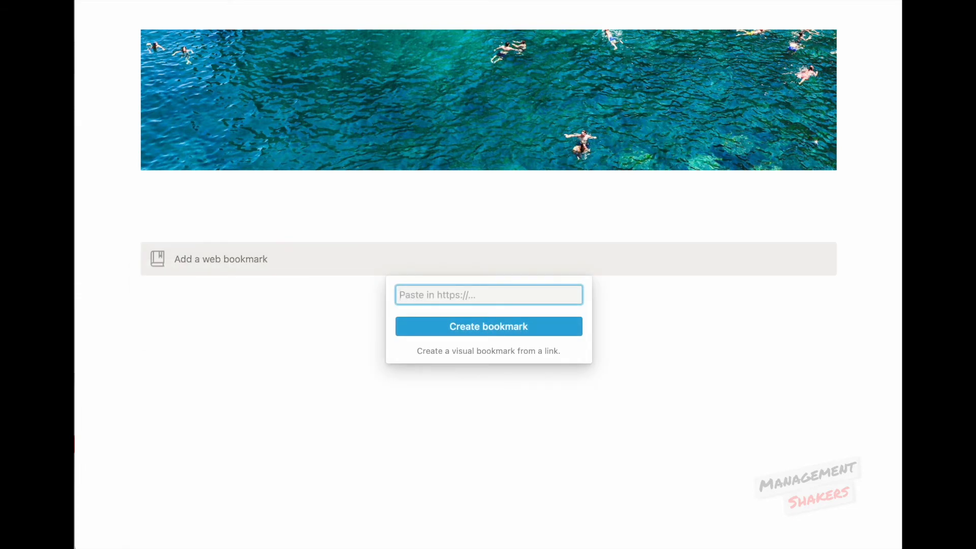
{"action": "key", "text": "ctrl+v"}
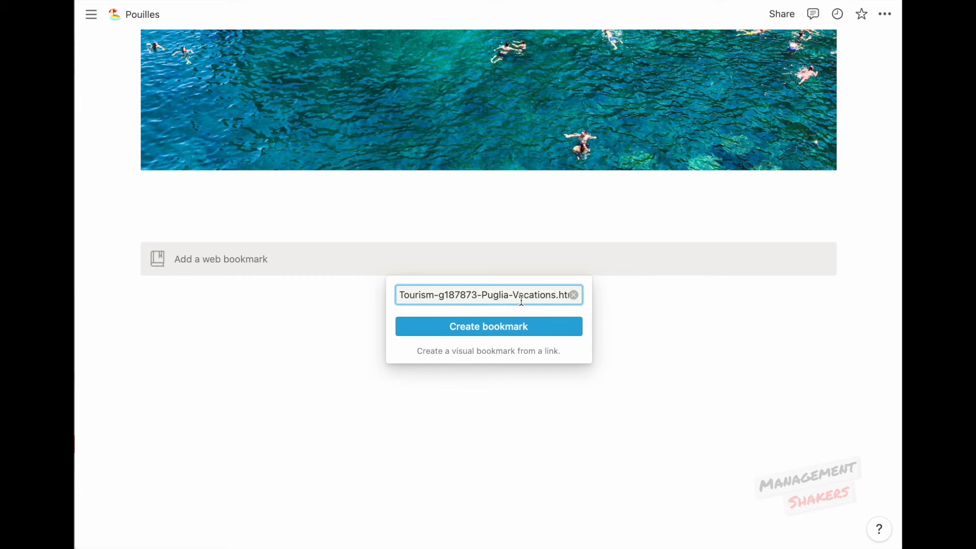
{"action": "left_click", "coordinate": [511, 327]}
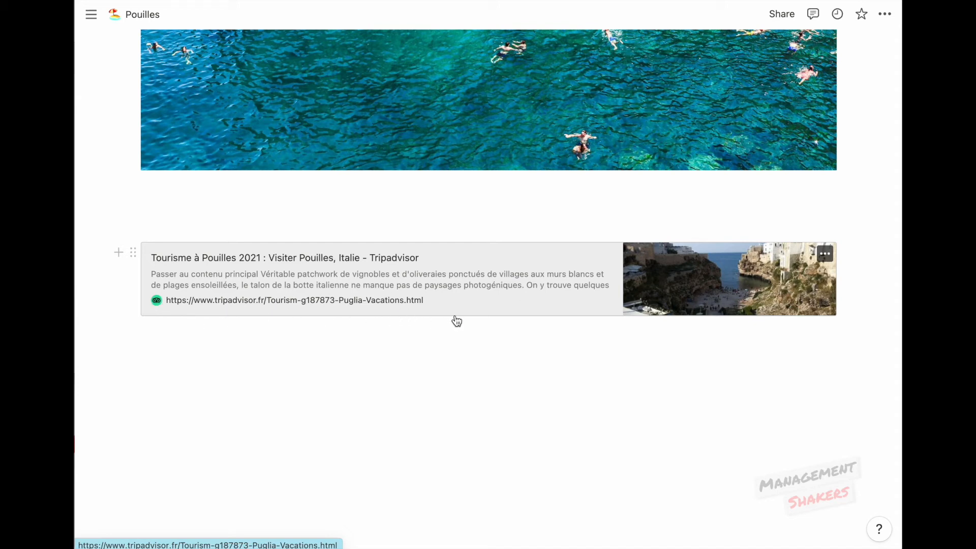
Insert a file block below the Tripadvisor bookmark and show its link embedding option.
{"action": "left_click", "coordinate": [295, 349]}
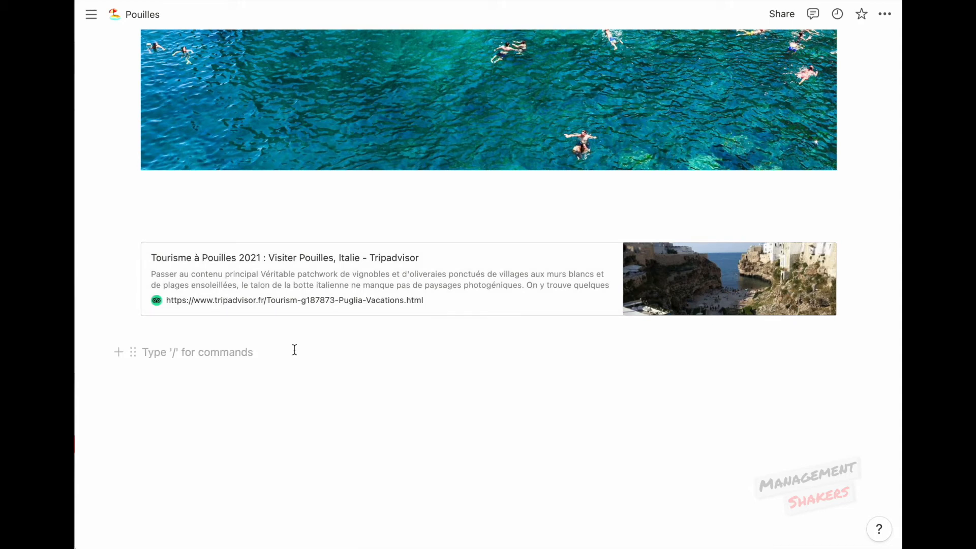
{"action": "type", "text": "/"}
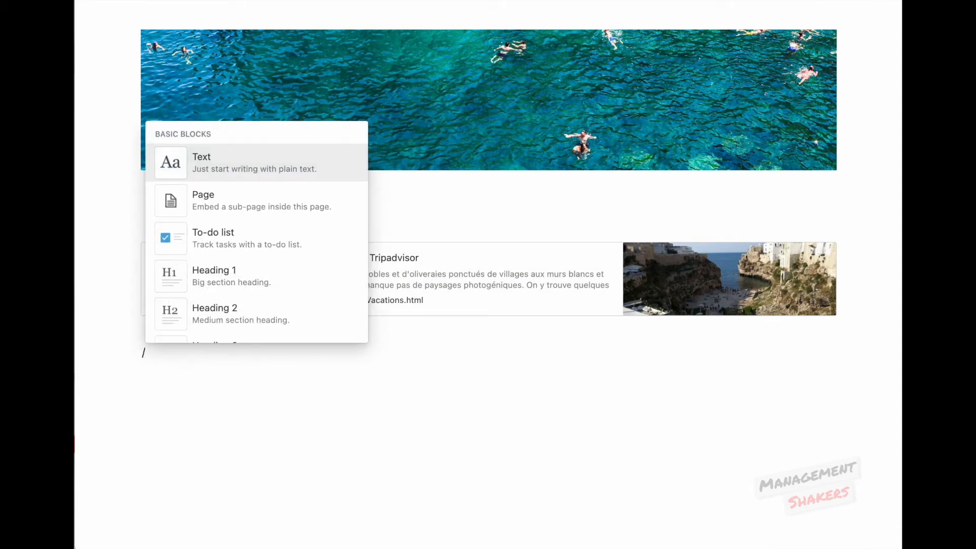
{"action": "type", "text": "file"}
{"action": "key", "text": "Return"}
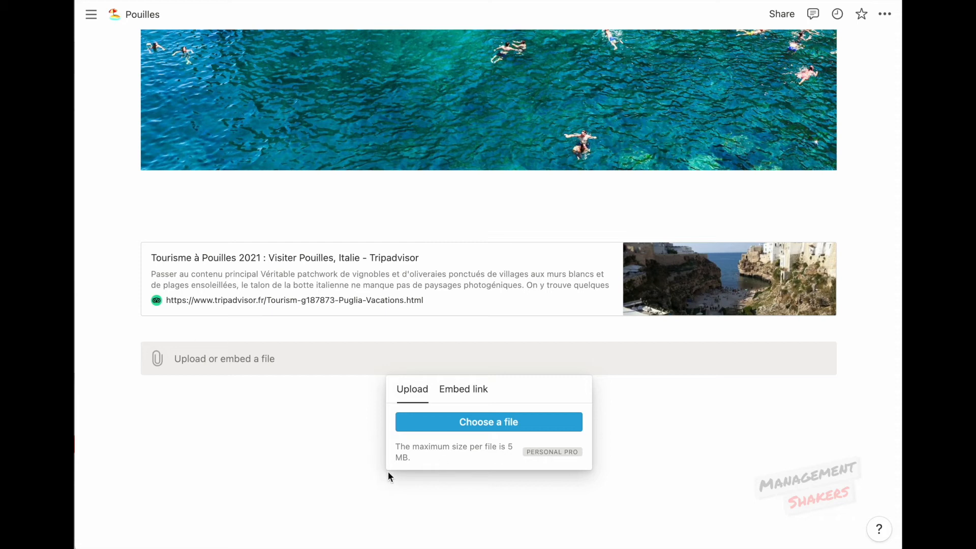
{"action": "left_click", "coordinate": [456, 383]}
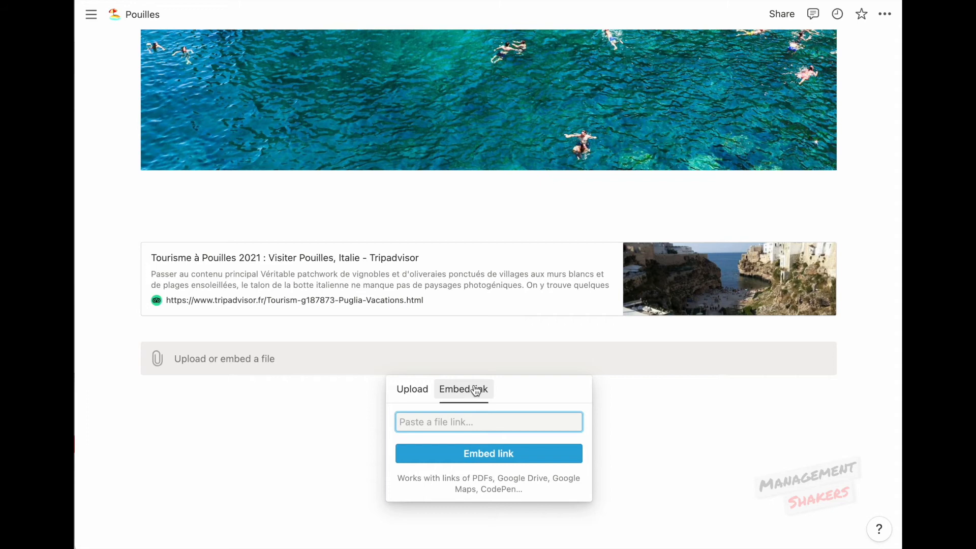
Insert an audio block below the empty file block.
{"action": "left_click", "coordinate": [261, 400]}
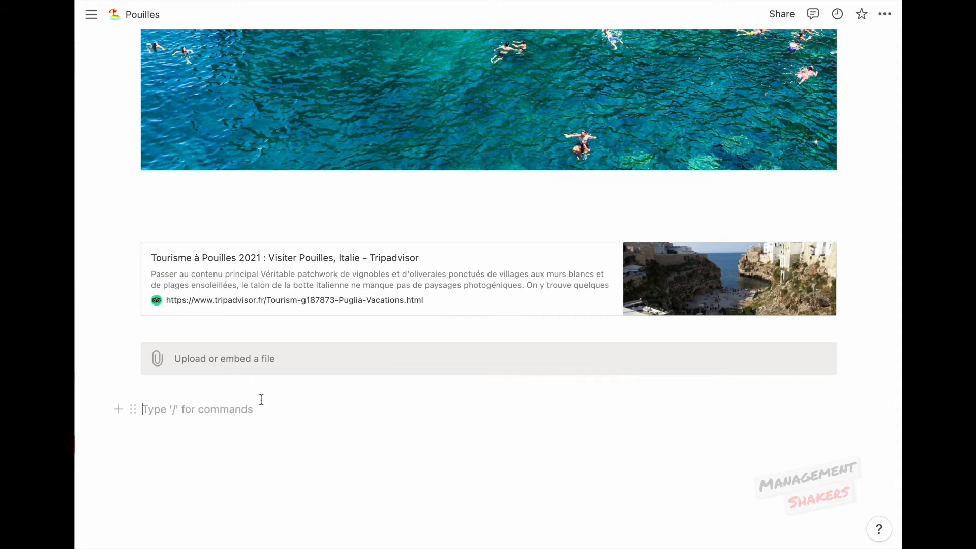
{"action": "type", "text": "/audio"}
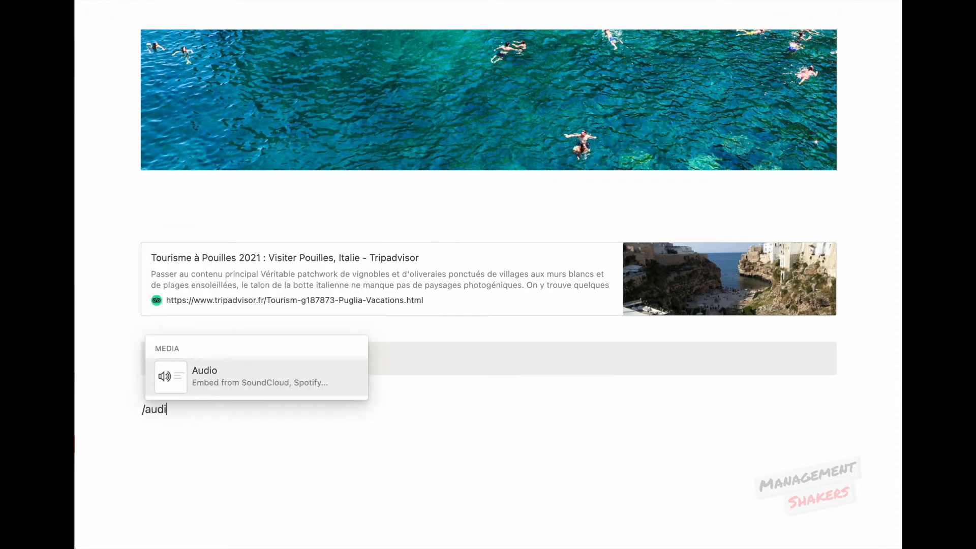
{"action": "key", "text": "Return"}
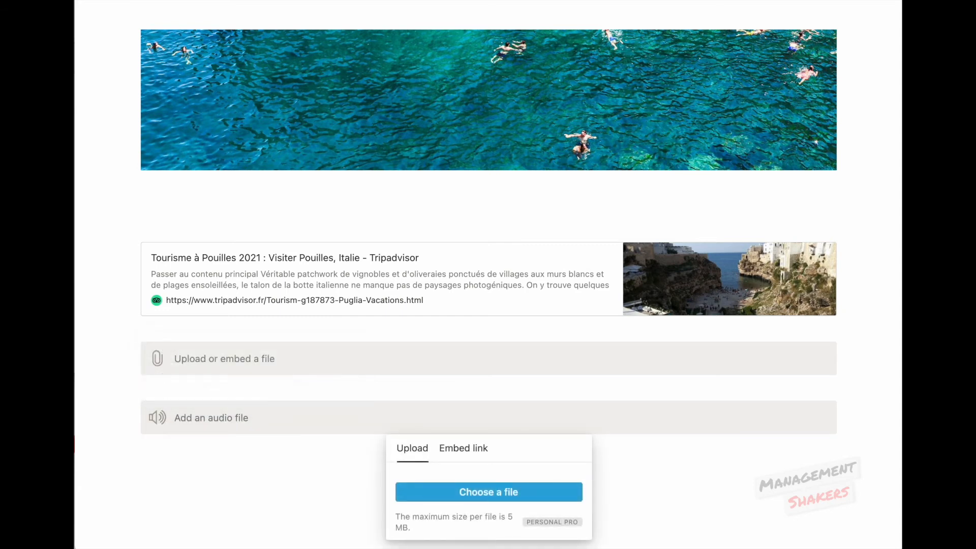
Insert a code block below the empty audio block and enter "prop(" in it.
{"action": "left_click", "coordinate": [284, 455]}
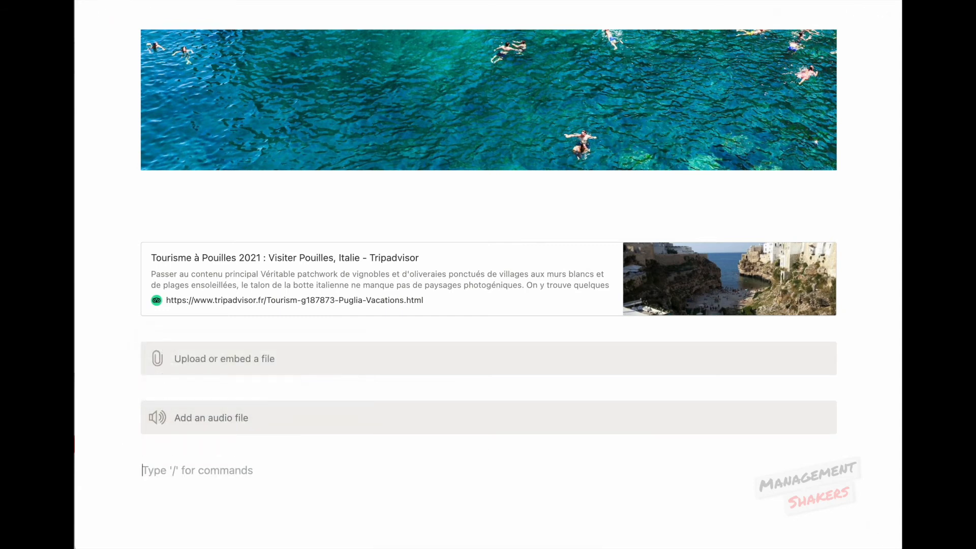
{"action": "type", "text": "/code"}
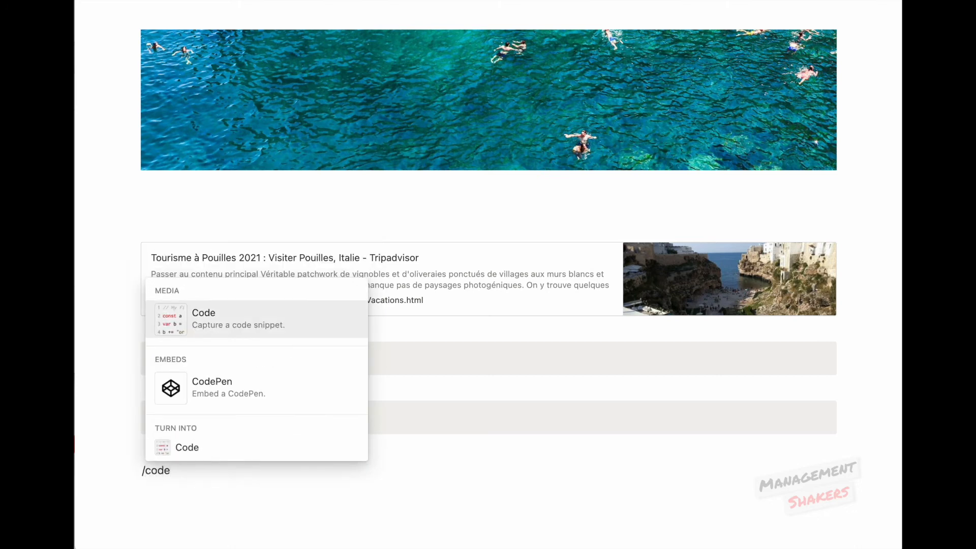
{"action": "key", "text": "Return"}
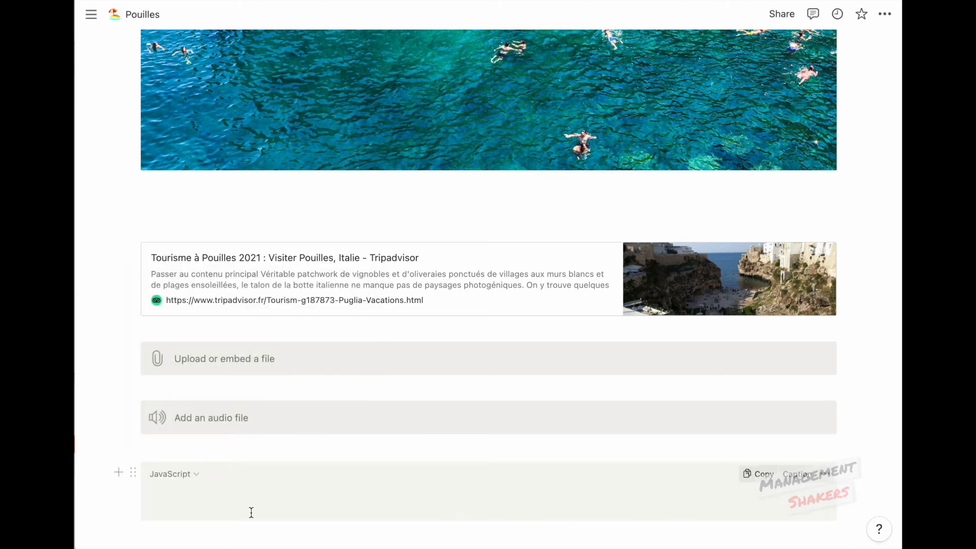
{"action": "type", "text": "prop("}
{"action": "scroll", "coordinate": [214, 437], "scroll_direction": "down", "scroll_amount": 5}
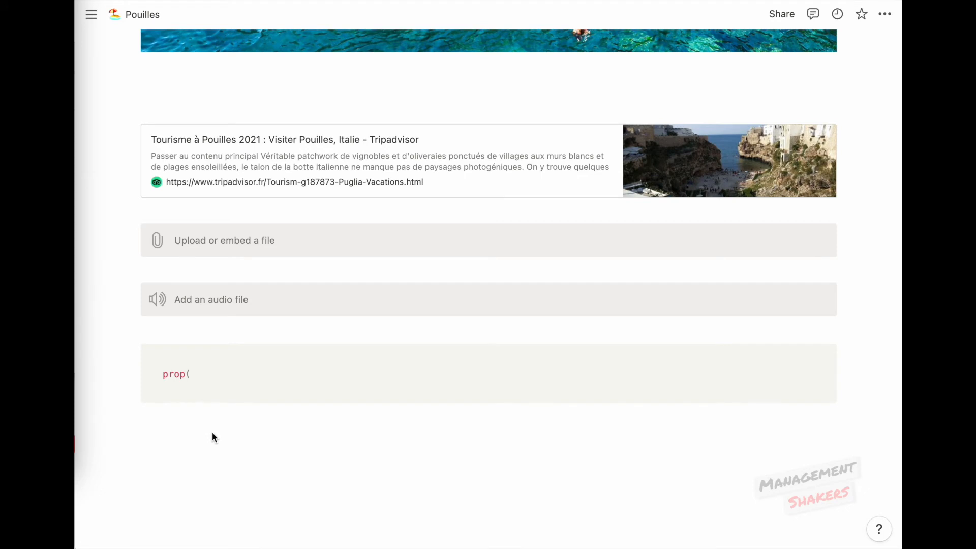
Create an empty sub-page titled "Page 2" below the code block.
{"action": "scroll", "coordinate": [213, 437], "scroll_direction": "up", "scroll_amount": 15}
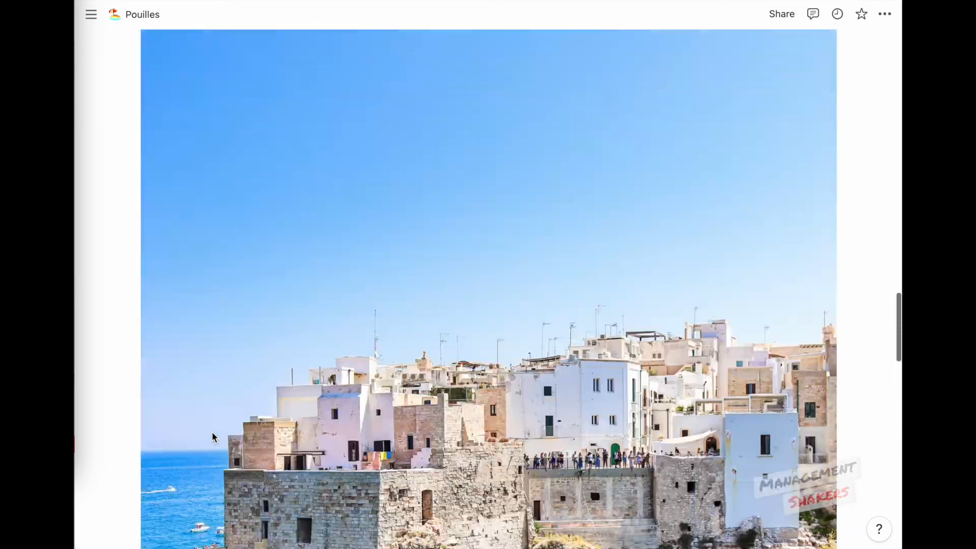
{"action": "scroll", "coordinate": [213, 437], "scroll_direction": "up", "scroll_amount": 8}
{"action": "scroll", "coordinate": [213, 437], "scroll_direction": "down", "scroll_amount": 14}
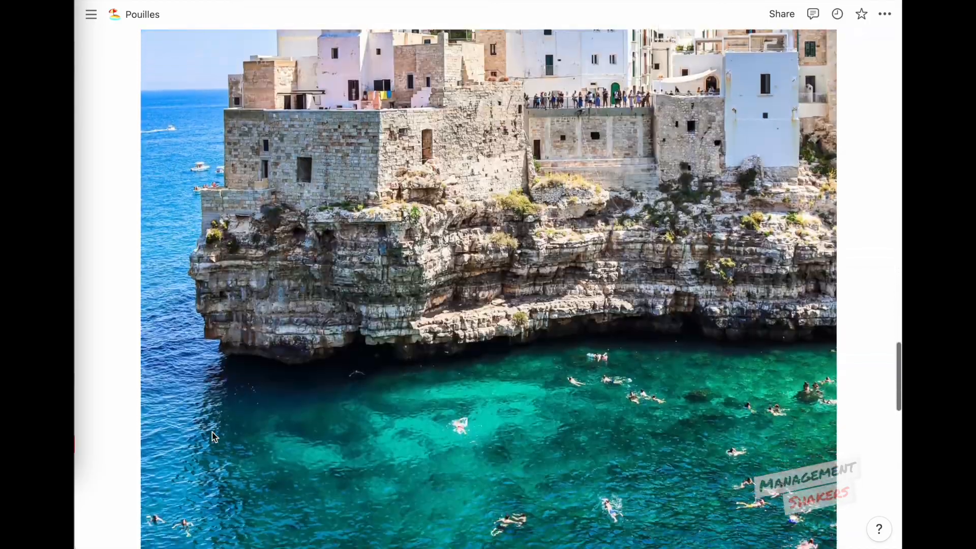
{"action": "scroll", "coordinate": [213, 438], "scroll_direction": "down", "scroll_amount": 12}
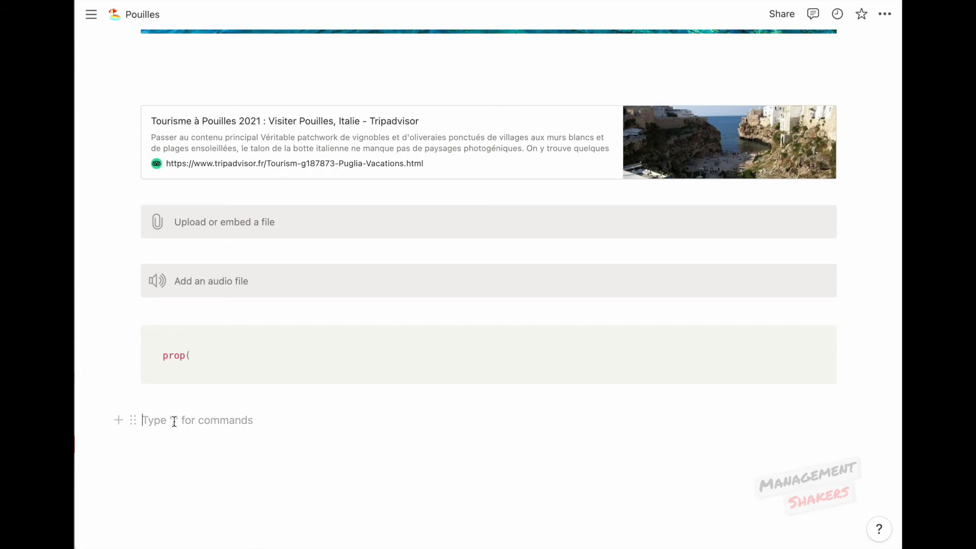
{"action": "type", "text": "/"}
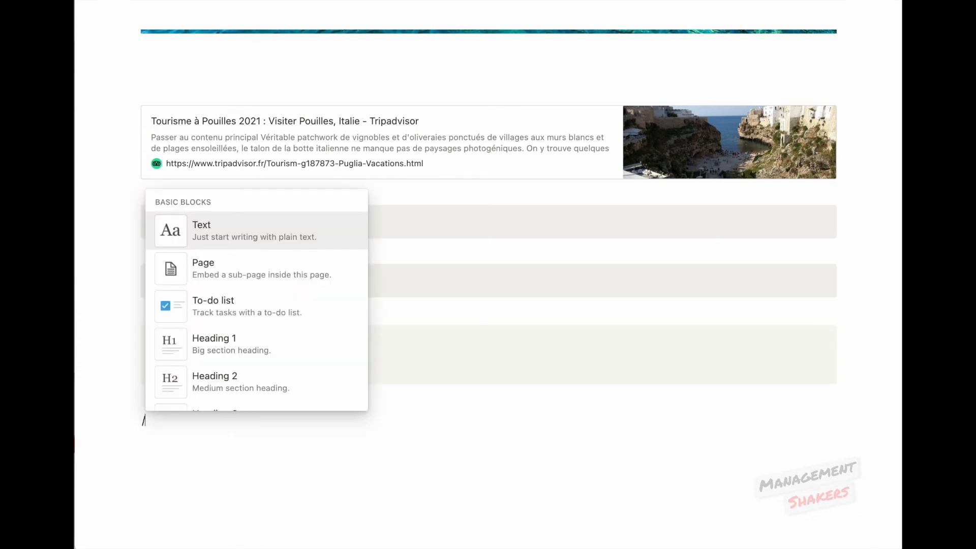
{"action": "type", "text": "page"}
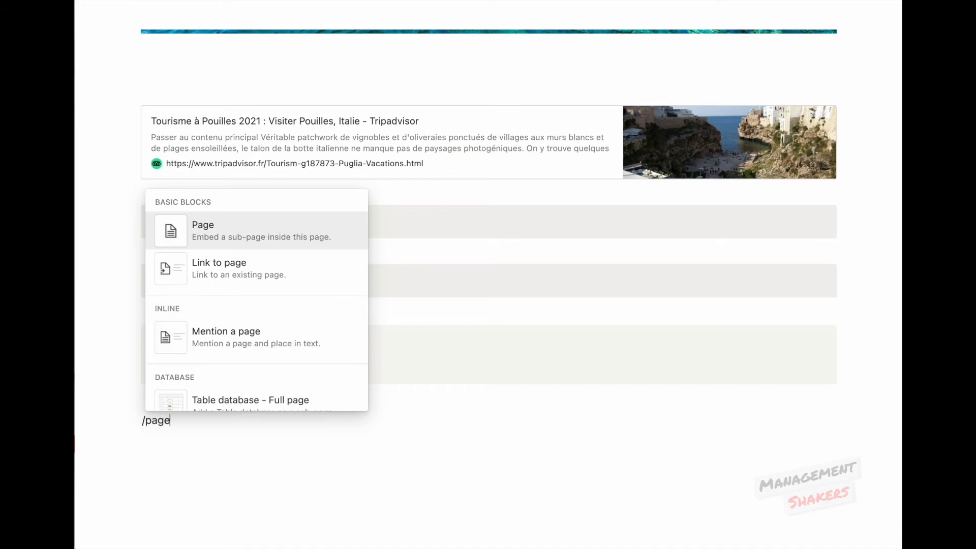
{"action": "key", "text": "Return"}
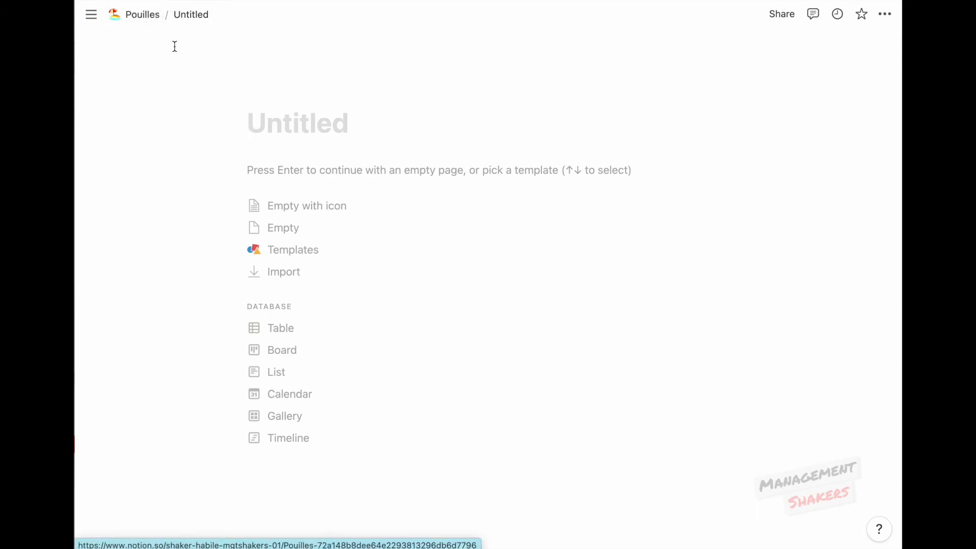
{"action": "type", "text": "Page 2"}
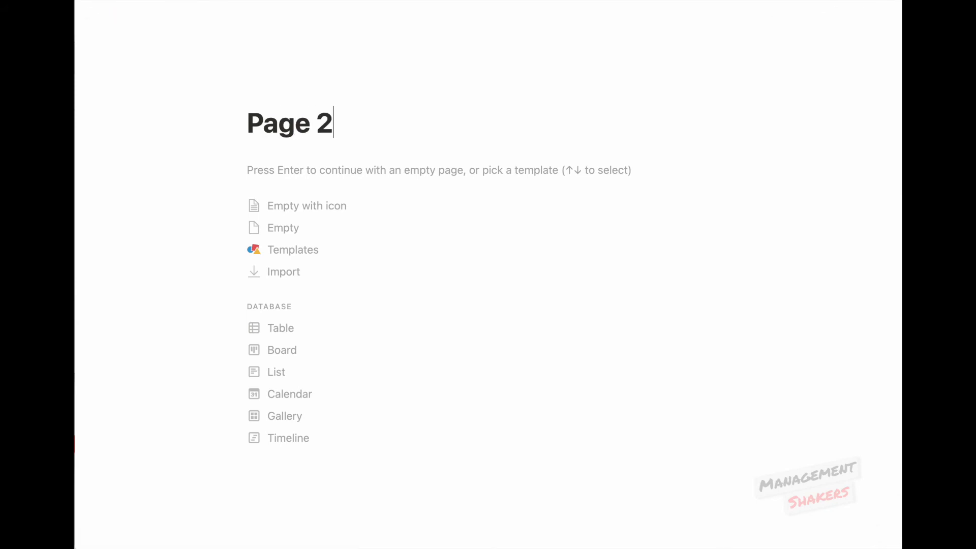
{"action": "key", "text": "Return"}
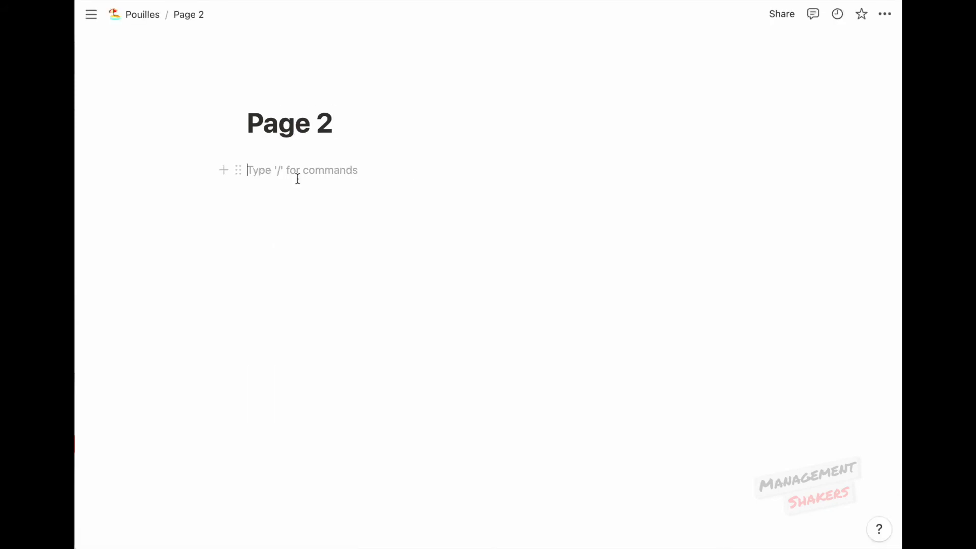
Create an empty sub-page titled "Page 3" inside Page 2.
{"action": "type", "text": "/page"}
{"action": "key", "text": "Return"}
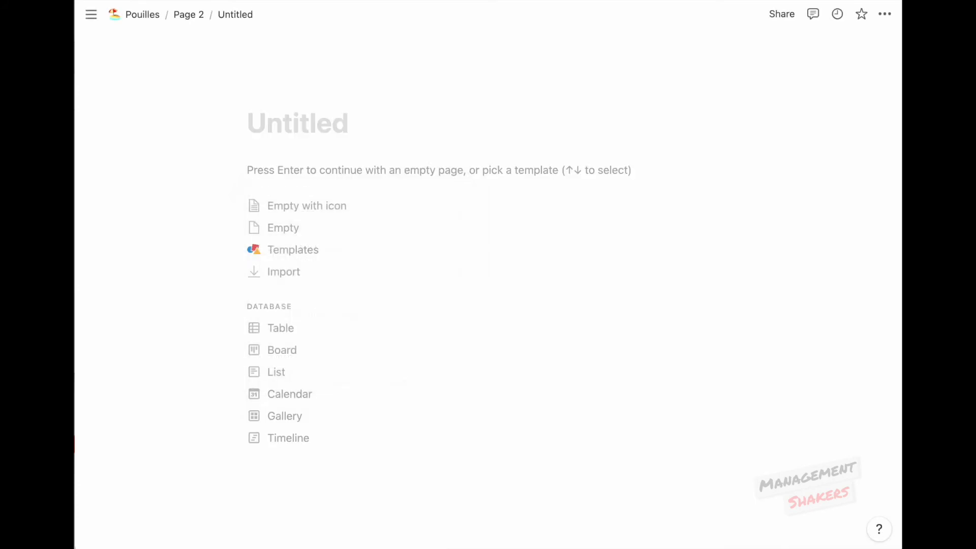
{"action": "type", "text": "Page 3"}
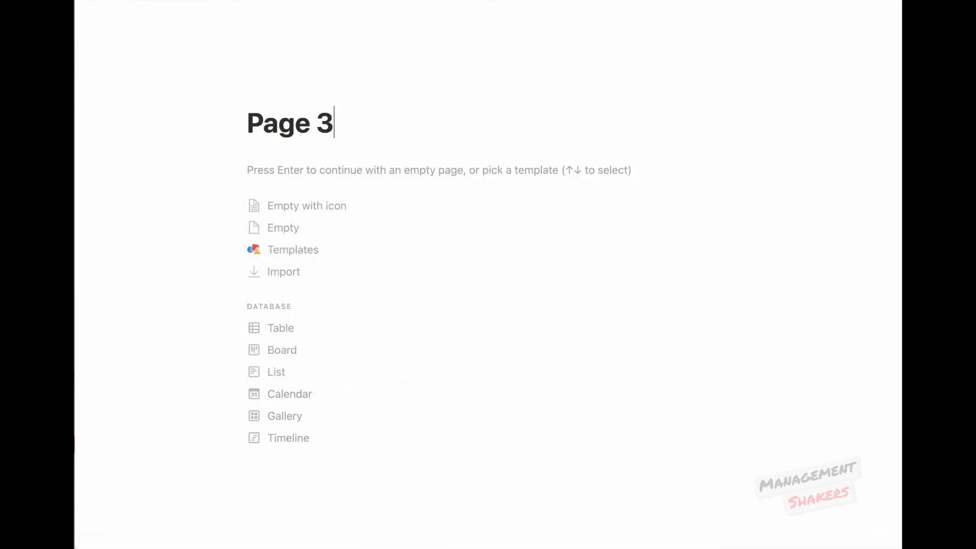
{"action": "key", "text": "Return"}
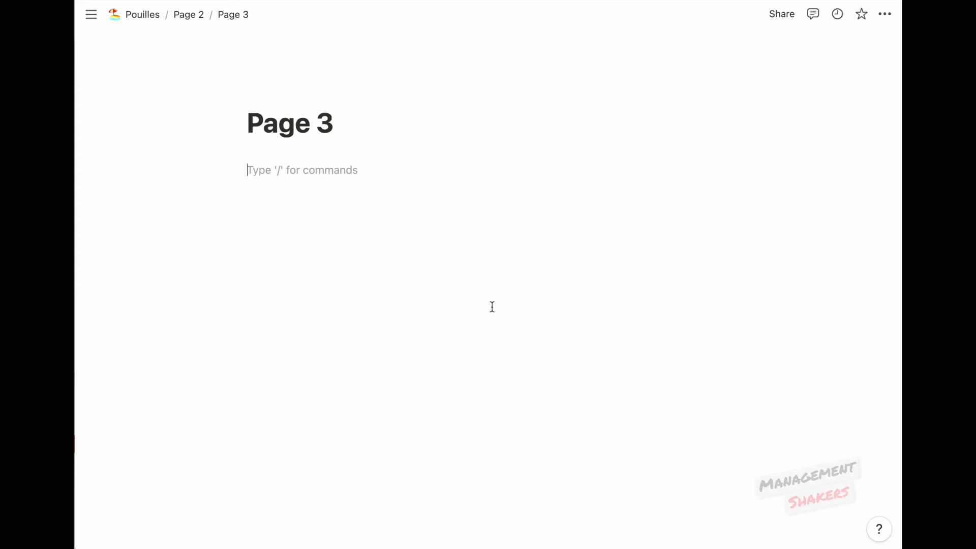
Insert a breadcrumb block on Page 3 and use it to return to the Pouilles page.
{"action": "type", "text": "/bread"}
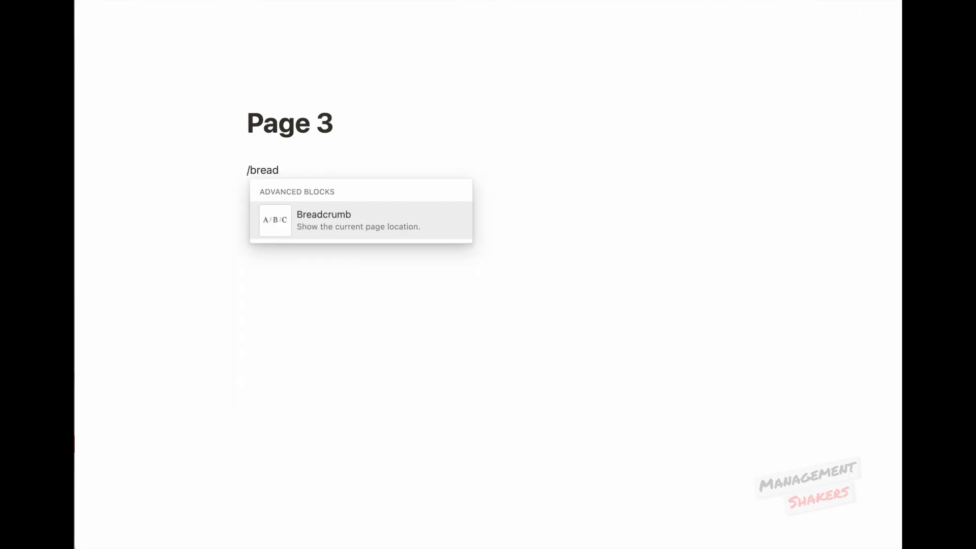
{"action": "key", "text": "Return"}
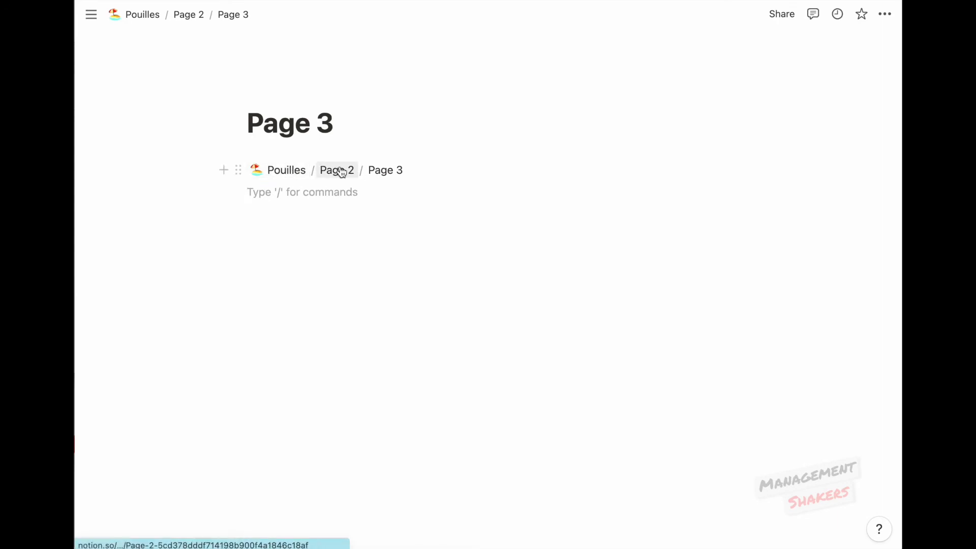
{"action": "left_click", "coordinate": [284, 176]}
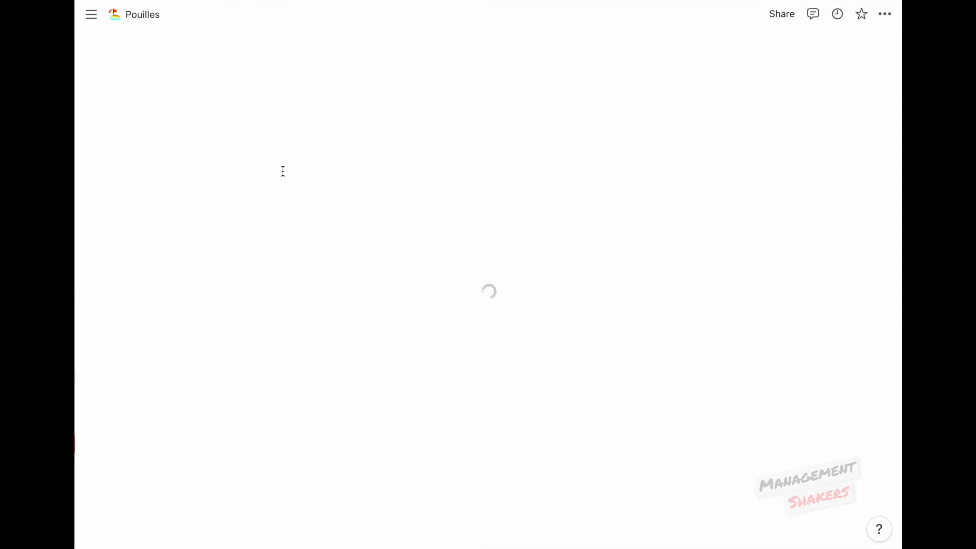
Link the large "Pouilles" section heading to Page 3 and follow the link.
{"action": "scroll", "coordinate": [297, 431], "scroll_direction": "down", "scroll_amount": 3}
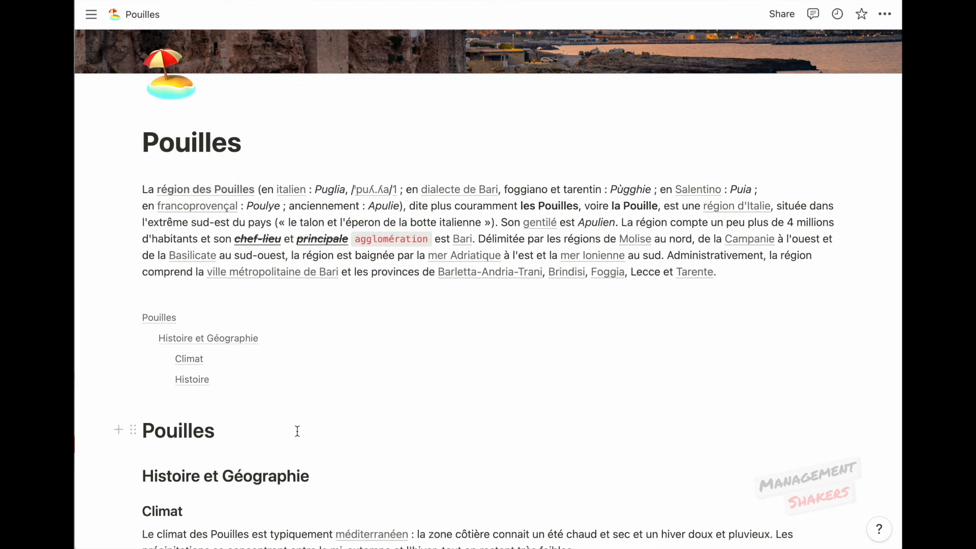
{"action": "left_click_drag", "start_coordinate": [216, 433], "coordinate": [146, 435]}
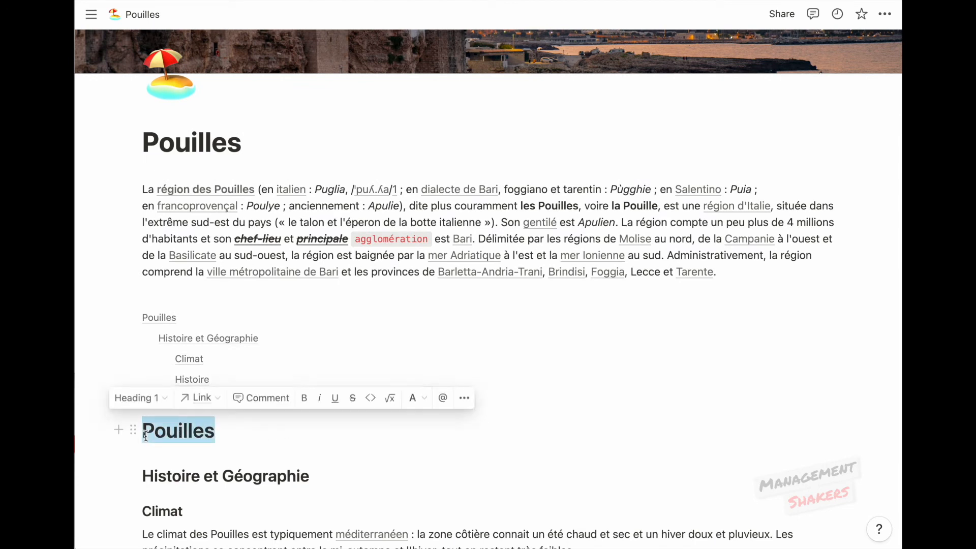
{"action": "left_click", "coordinate": [211, 398]}
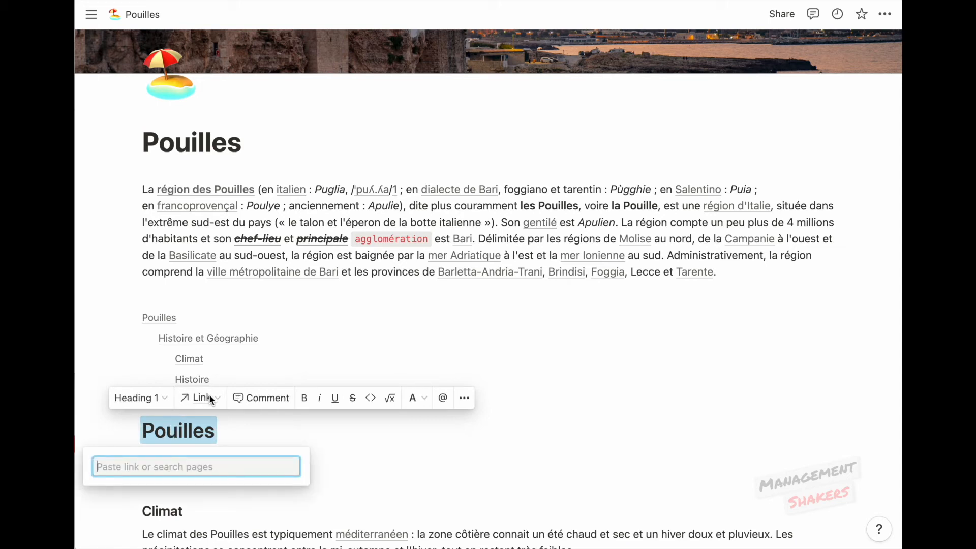
{"action": "type", "text": "page"}
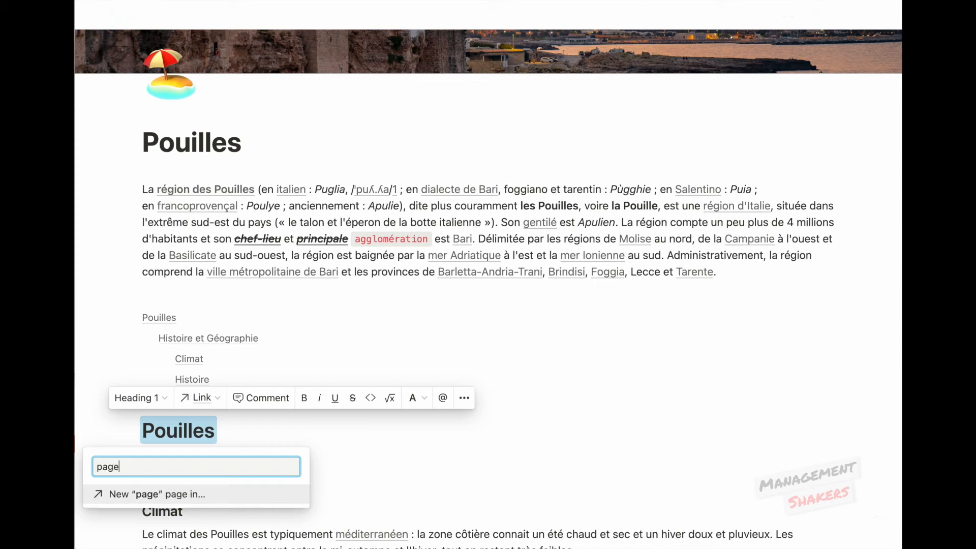
{"action": "type", "text": " 3"}
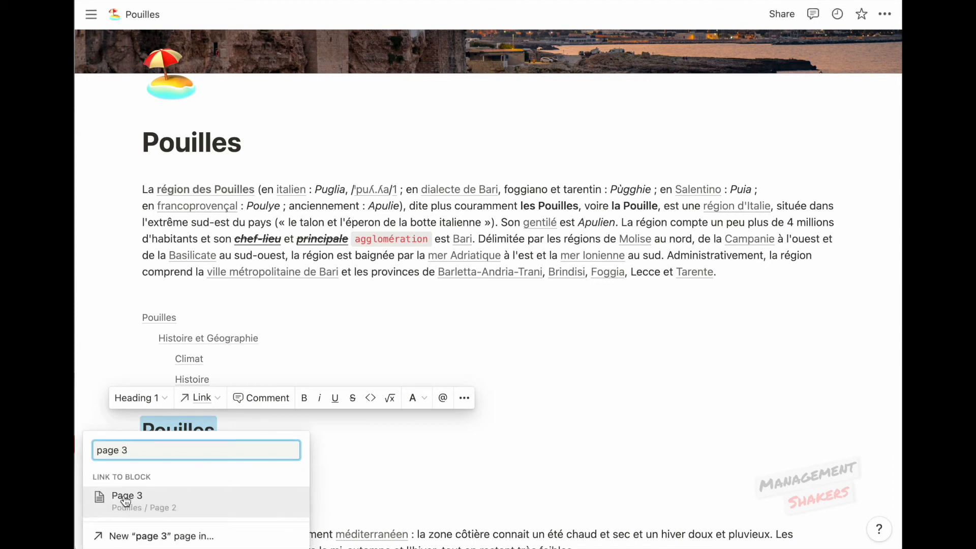
{"action": "left_click", "coordinate": [144, 503]}
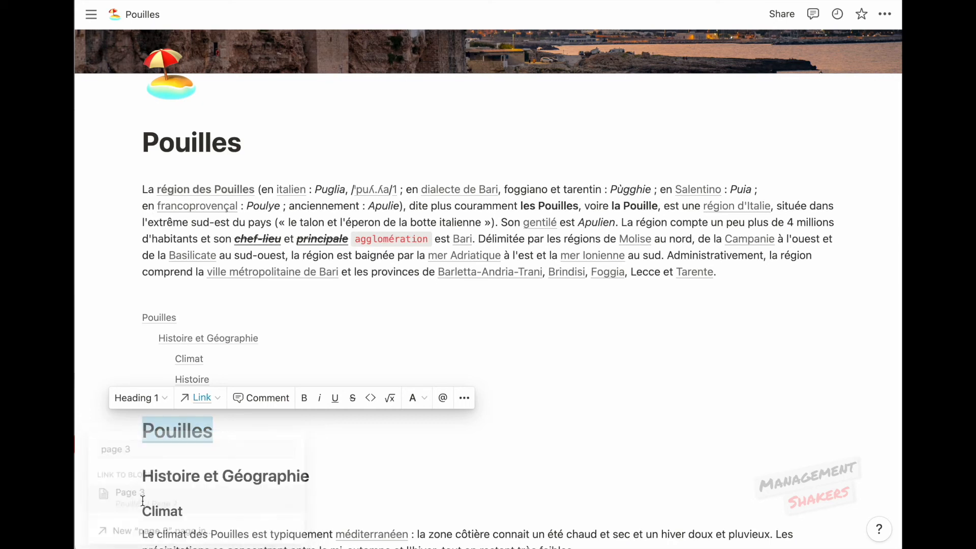
{"action": "left_click", "coordinate": [285, 433]}
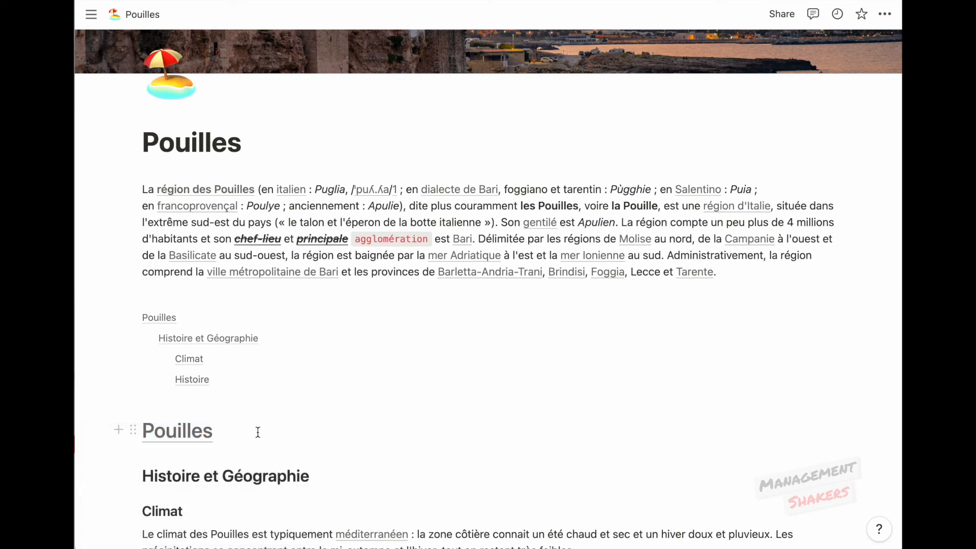
{"action": "left_click", "coordinate": [176, 435]}
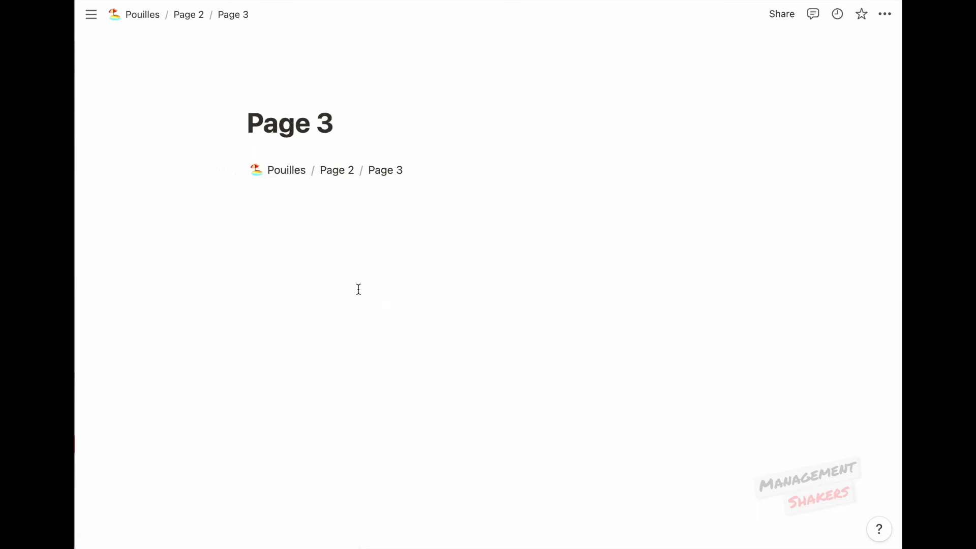
Insert a page mention of Pouilles below the breadcrumb, leaving an empty line between them.
{"action": "left_click", "coordinate": [274, 210]}
{"action": "key", "text": "Return"}
{"action": "type", "text": "/mention"}
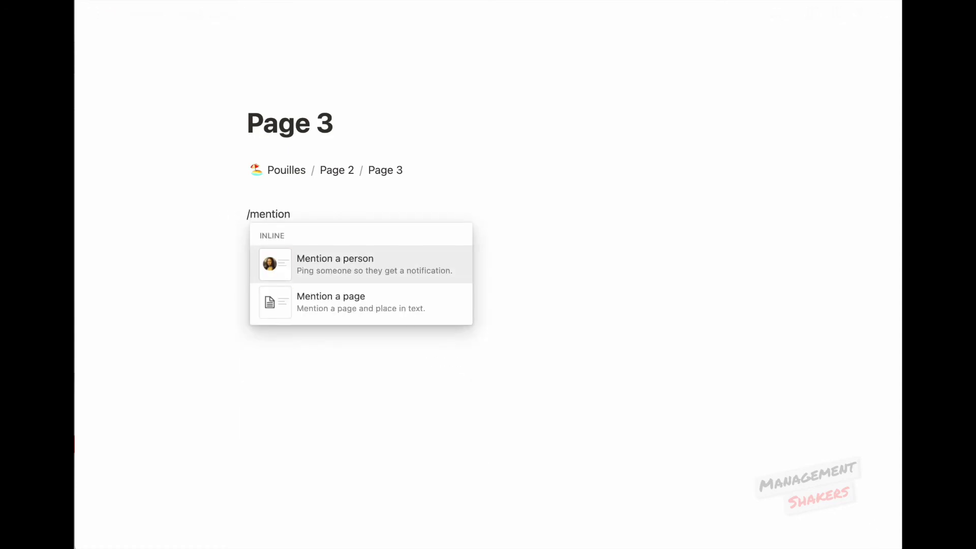
{"action": "left_click", "coordinate": [328, 304]}
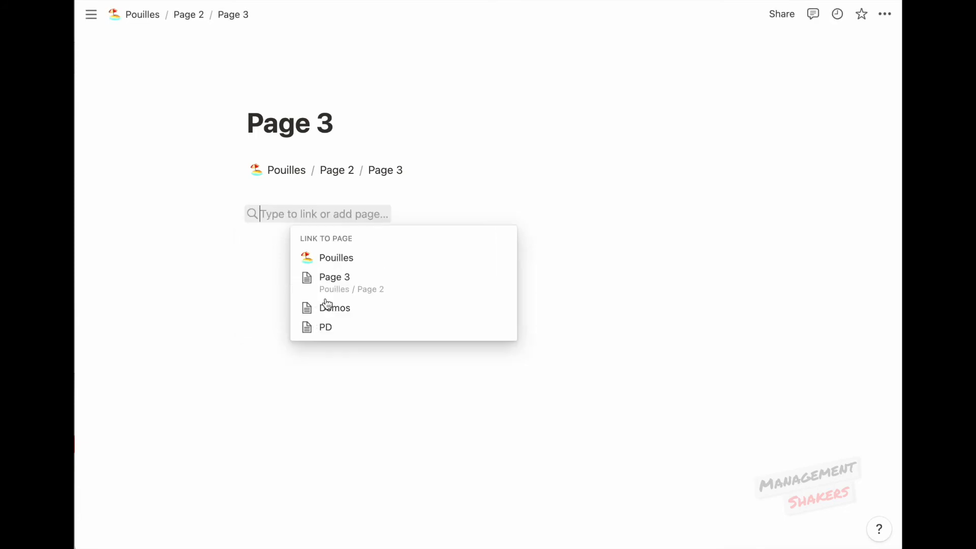
{"action": "left_click", "coordinate": [344, 256]}
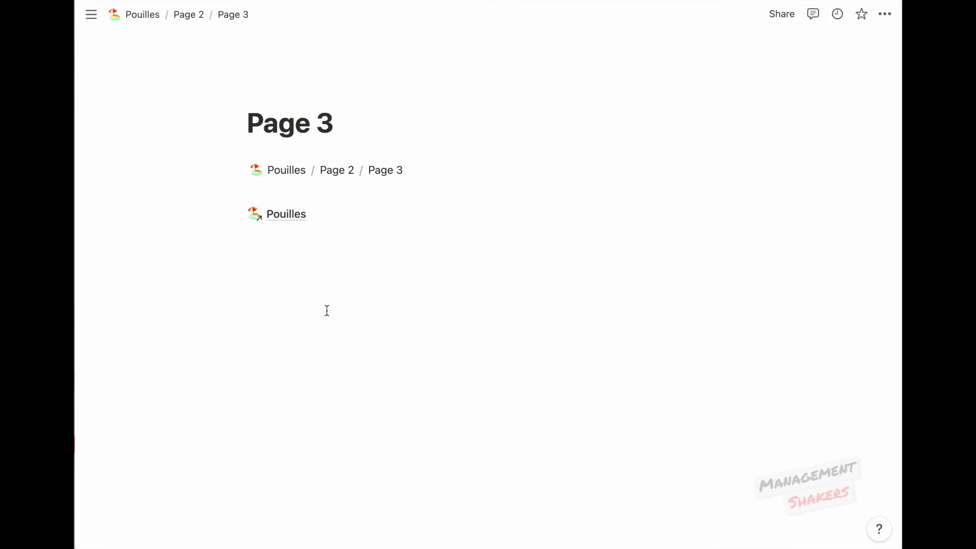
{"action": "key", "text": "Return"}
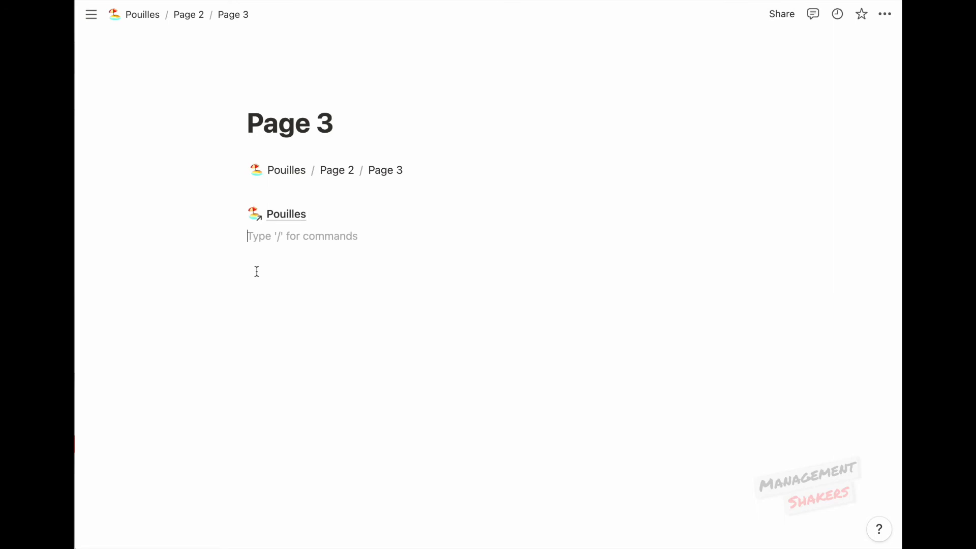
{"action": "type", "text": "@pouilles"}
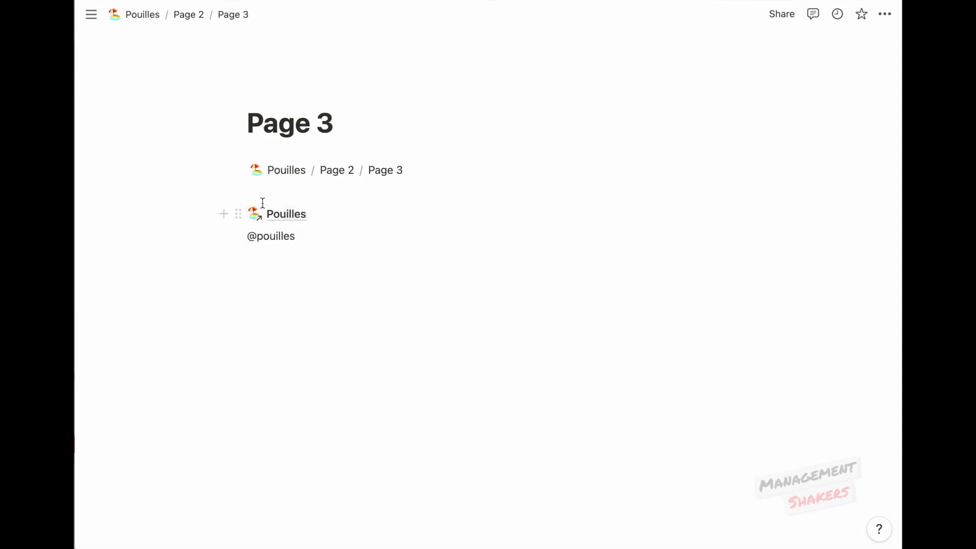
{"action": "left_click", "coordinate": [299, 217]}
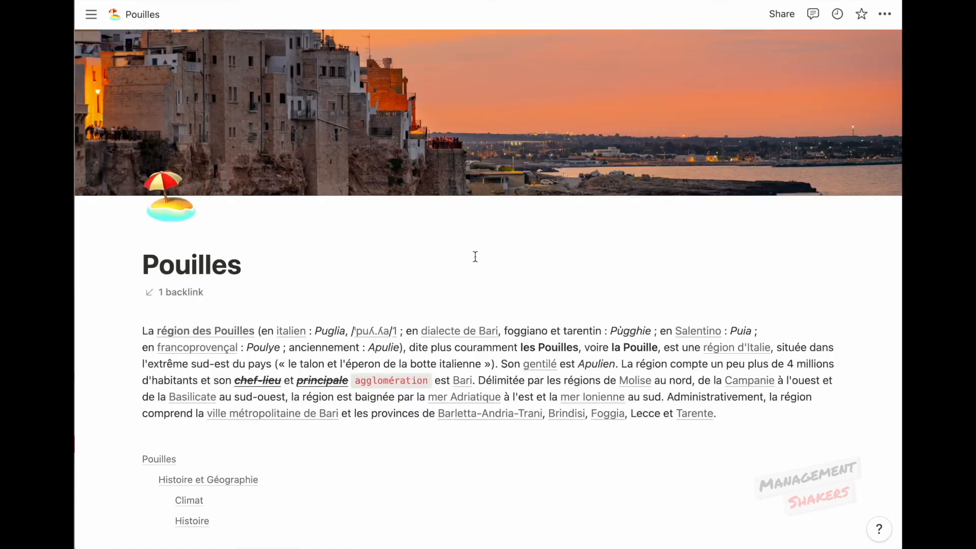
Show the block actions for the paragraph under the Climat heading, and close them with the block still selected.
{"action": "scroll", "coordinate": [284, 420], "scroll_direction": "down", "scroll_amount": 8}
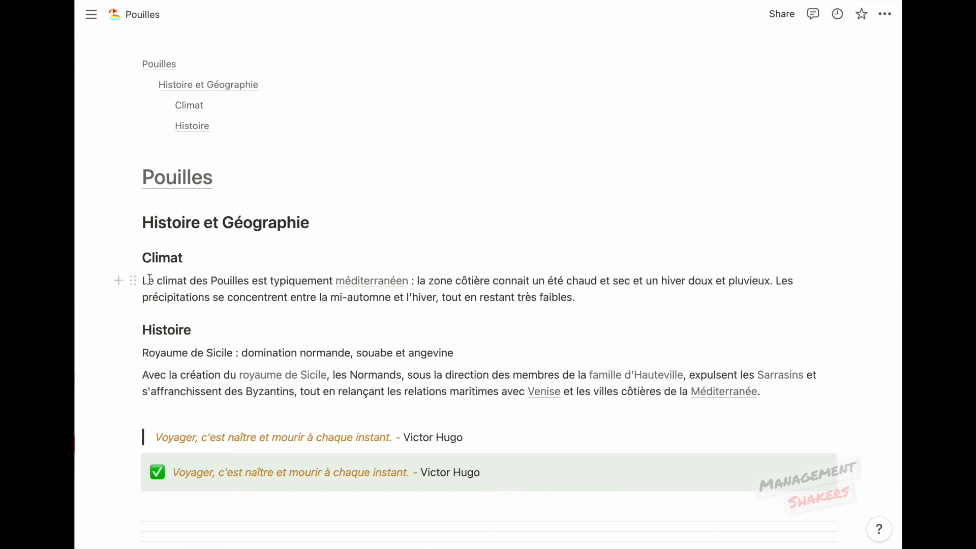
{"action": "left_click", "coordinate": [133, 282]}
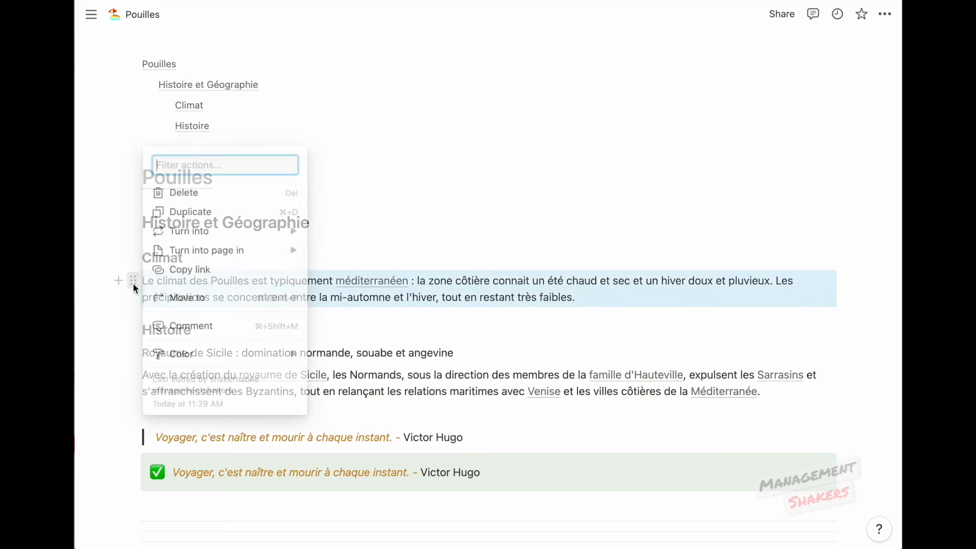
{"action": "key", "text": "Escape"}
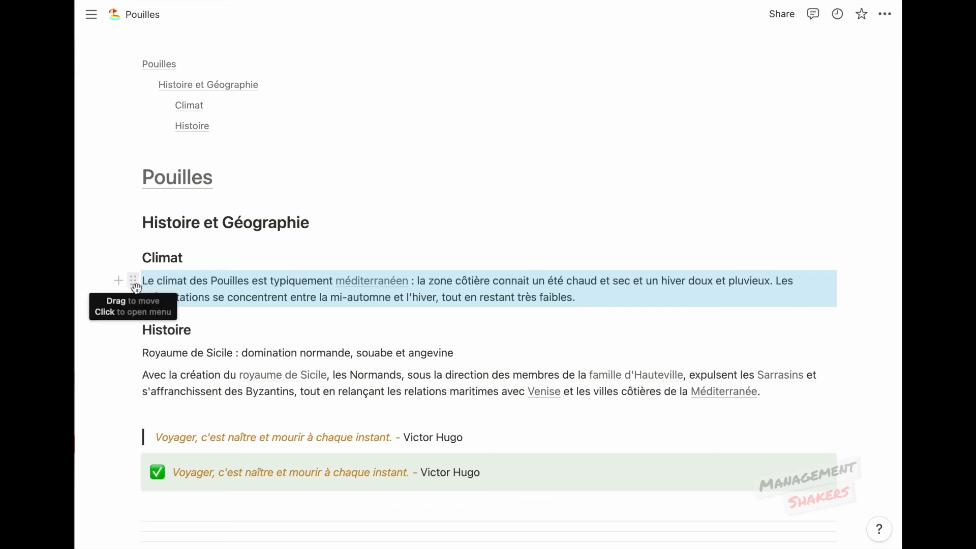
Move the climate paragraph directly below the large Pouilles heading, and turn it into a page.
{"action": "left_click_drag", "start_coordinate": [134, 283], "coordinate": [135, 205]}
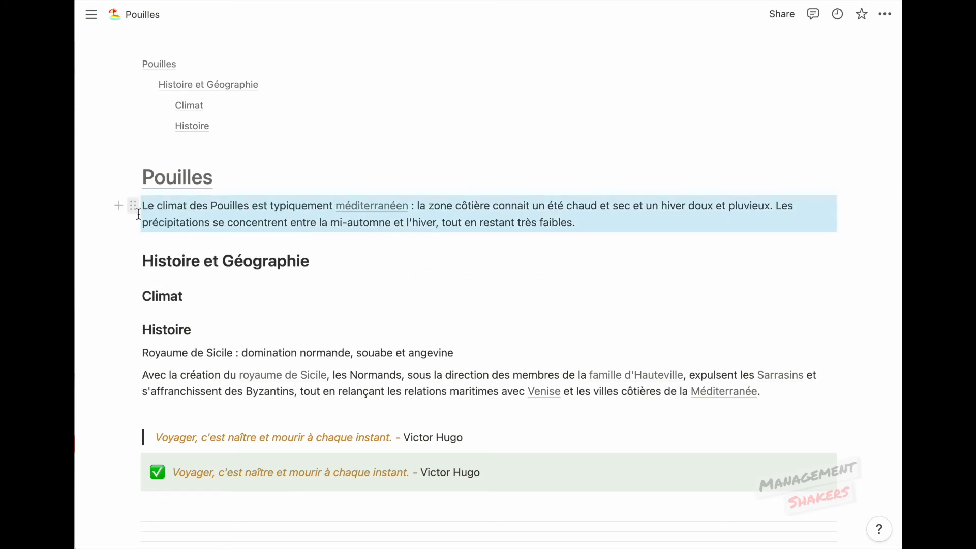
{"action": "left_click", "coordinate": [132, 208]}
{"action": "mouse_move", "coordinate": [211, 160]}
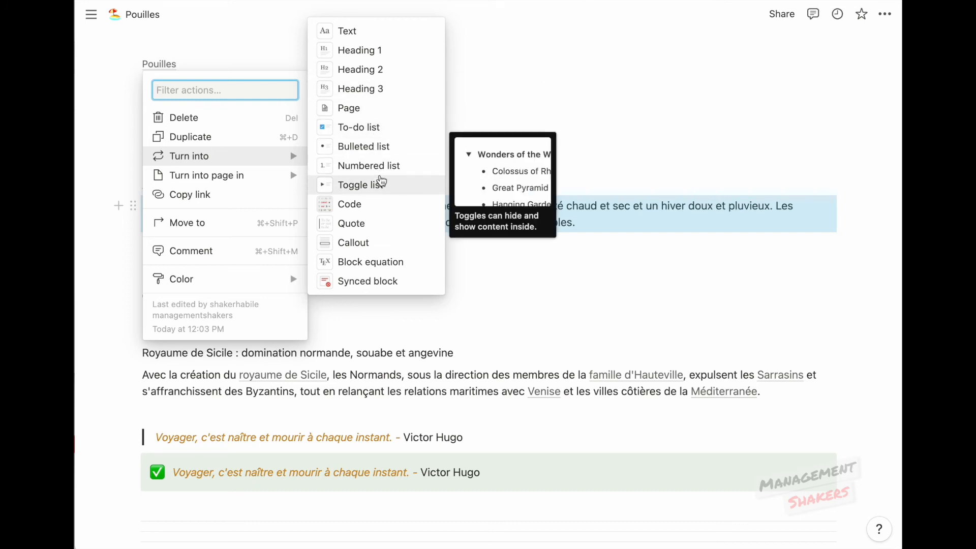
{"action": "left_click", "coordinate": [371, 109]}
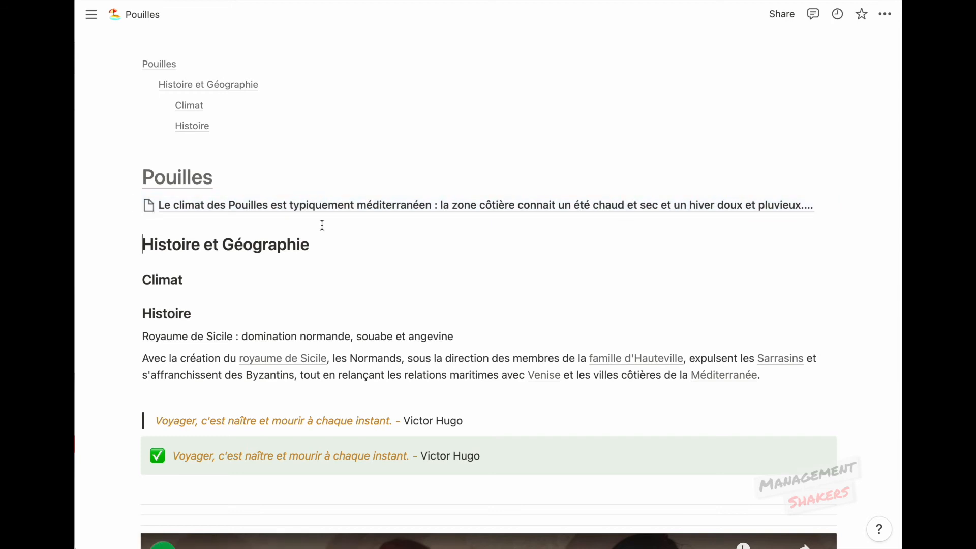
{"action": "left_click", "coordinate": [262, 209]}
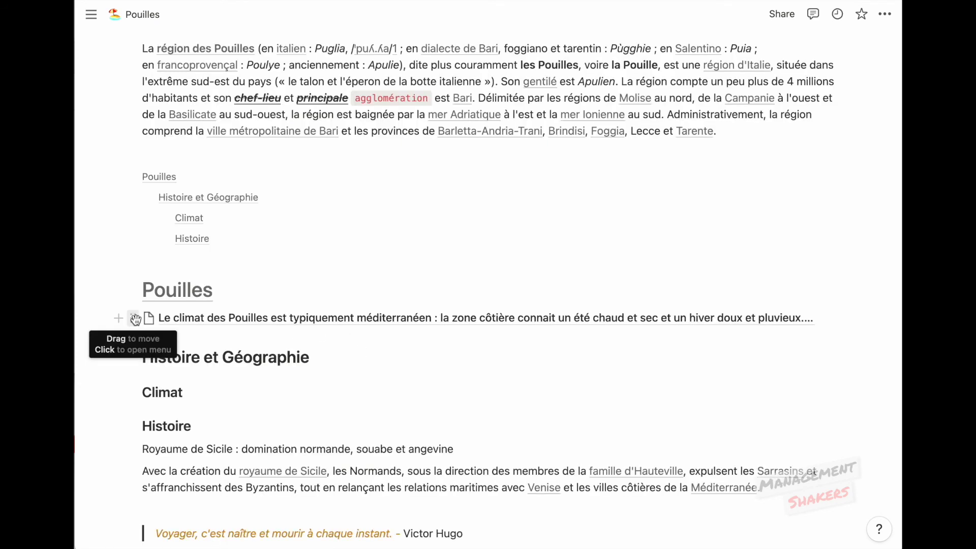
Turn the climate page block below the large Pouilles heading back into plain text.
{"action": "left_click", "coordinate": [135, 318]}
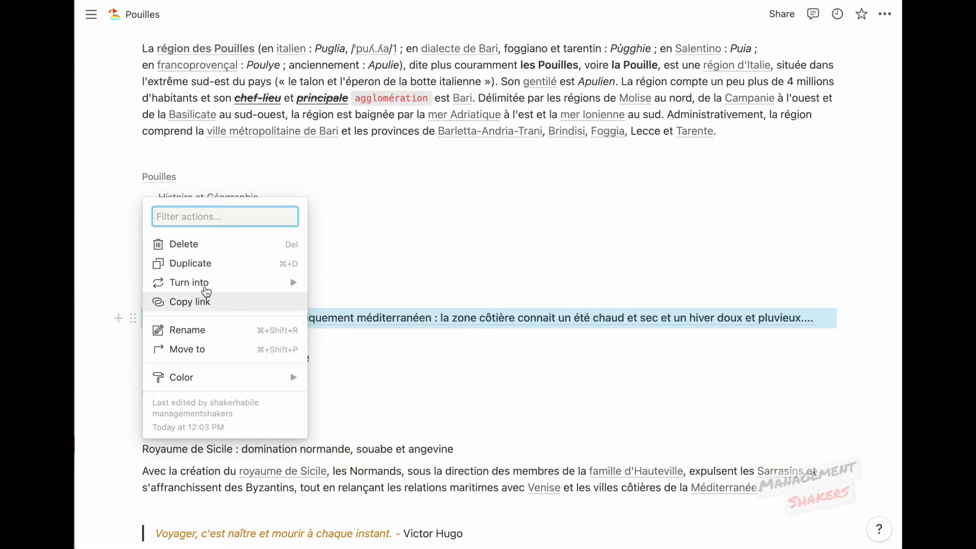
{"action": "mouse_move", "coordinate": [288, 286]}
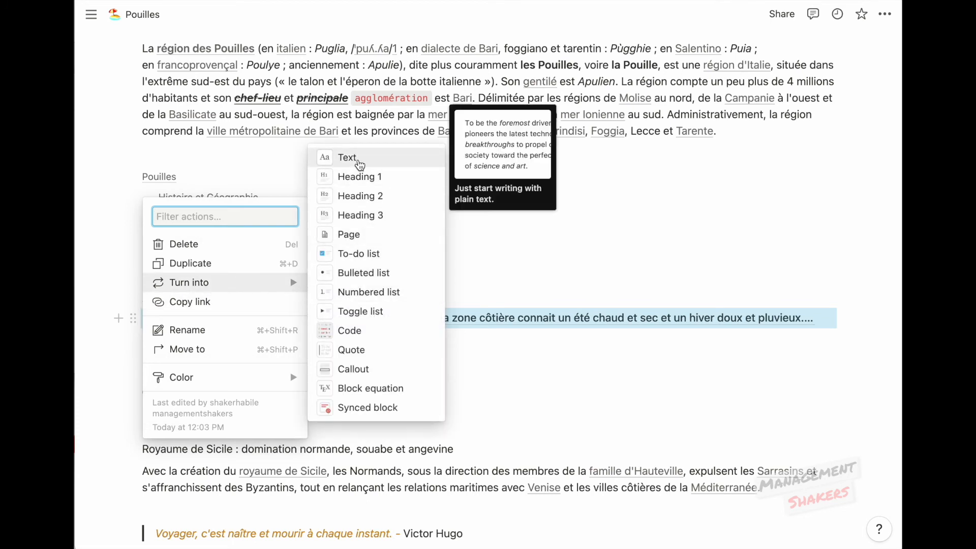
{"action": "left_click", "coordinate": [359, 158]}
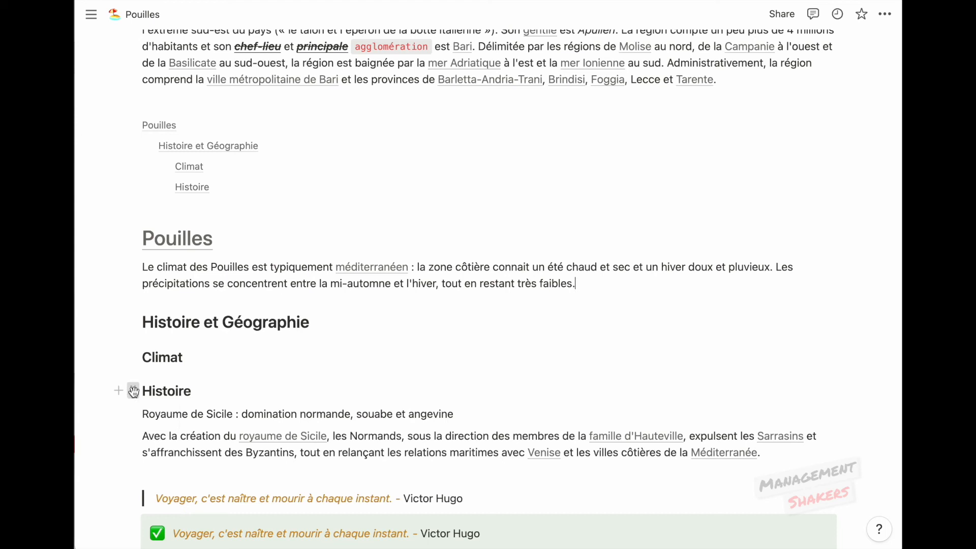
Place the Histoire heading in a column beside Climat, and move the climate and history paragraphs under their respective headings.
{"action": "left_click_drag", "start_coordinate": [133, 391], "coordinate": [843, 358]}
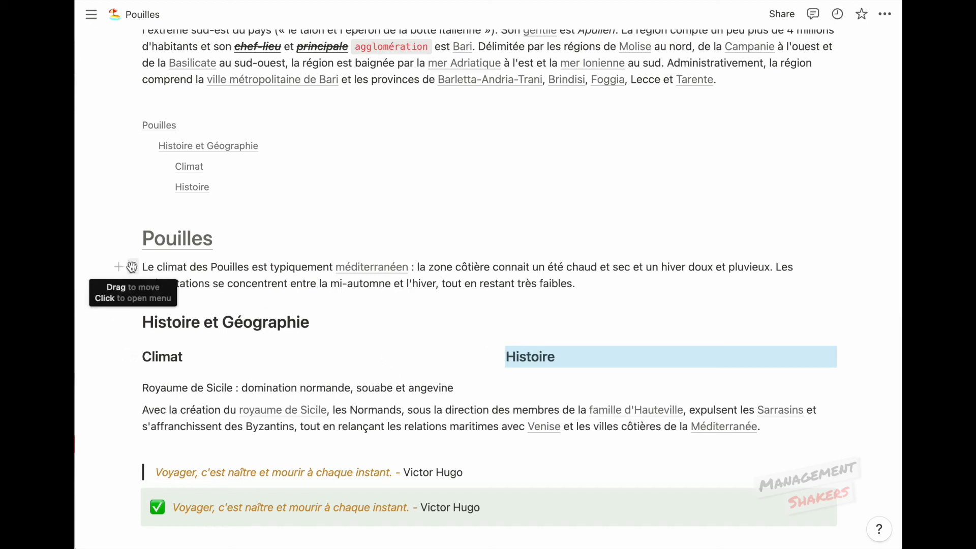
{"action": "left_click_drag", "start_coordinate": [133, 267], "coordinate": [145, 369]}
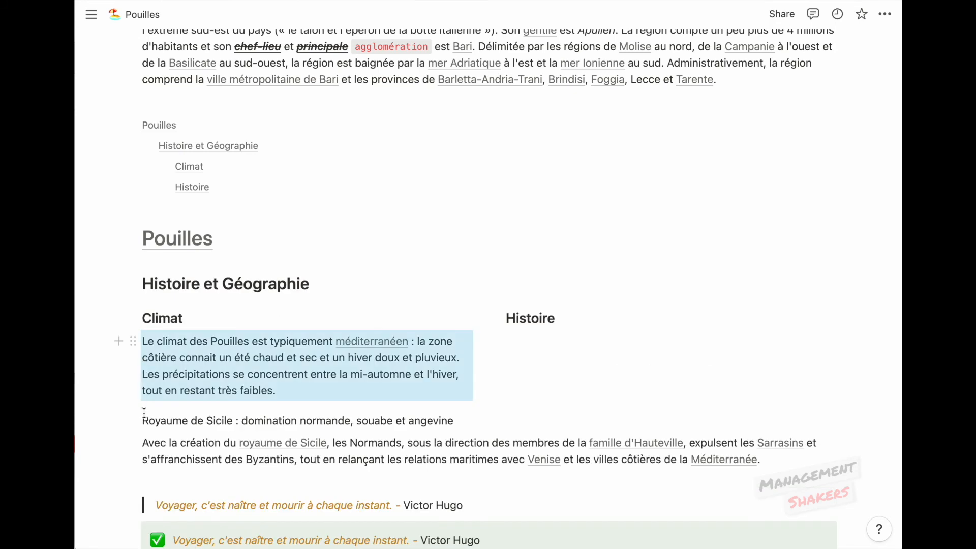
{"action": "left_click_drag", "start_coordinate": [133, 422], "coordinate": [523, 335]}
{"action": "left_click_drag", "start_coordinate": [133, 422], "coordinate": [518, 358]}
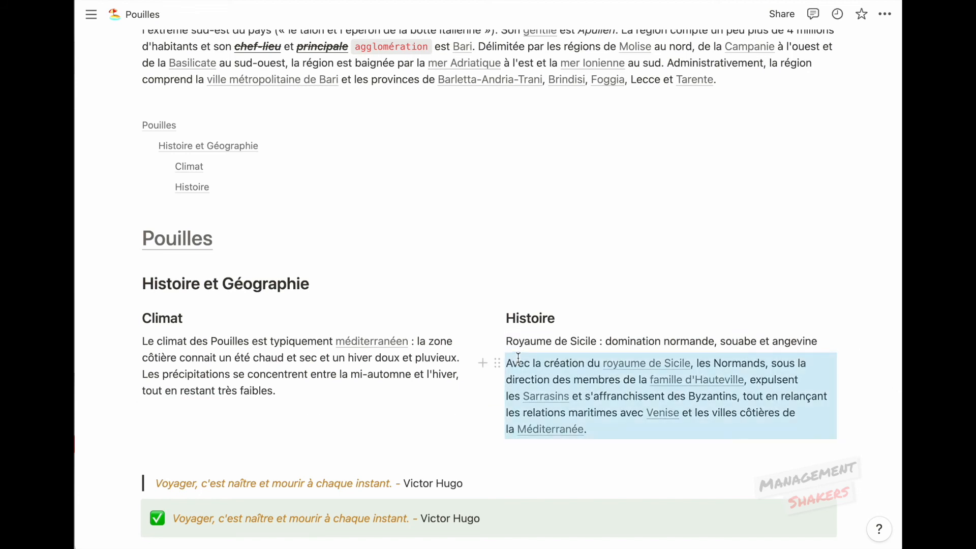
{"action": "left_click", "coordinate": [372, 409]}
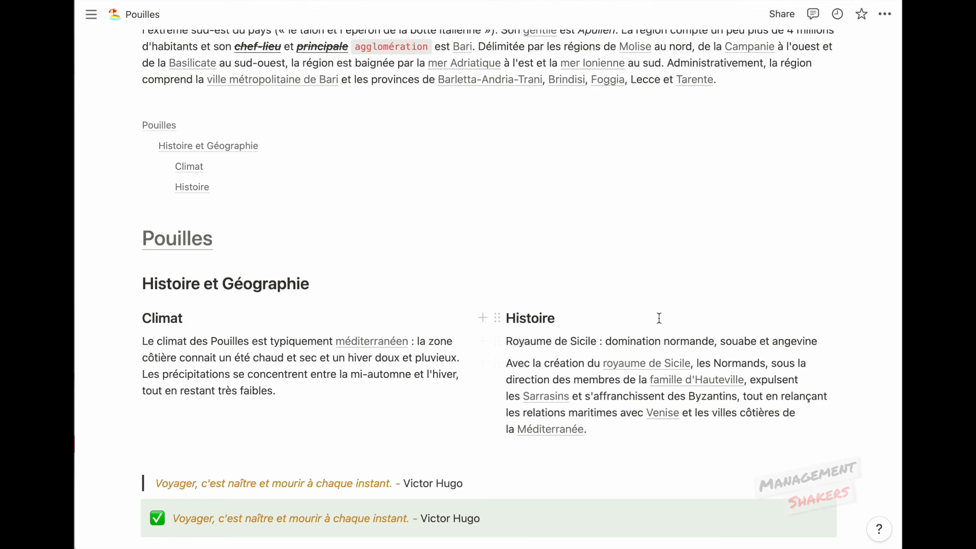
Delete the Victor Hugo quote block with the vertical bar, and duplicate the green callout with the same quote.
{"action": "scroll", "coordinate": [659, 318], "scroll_direction": "down", "scroll_amount": 1}
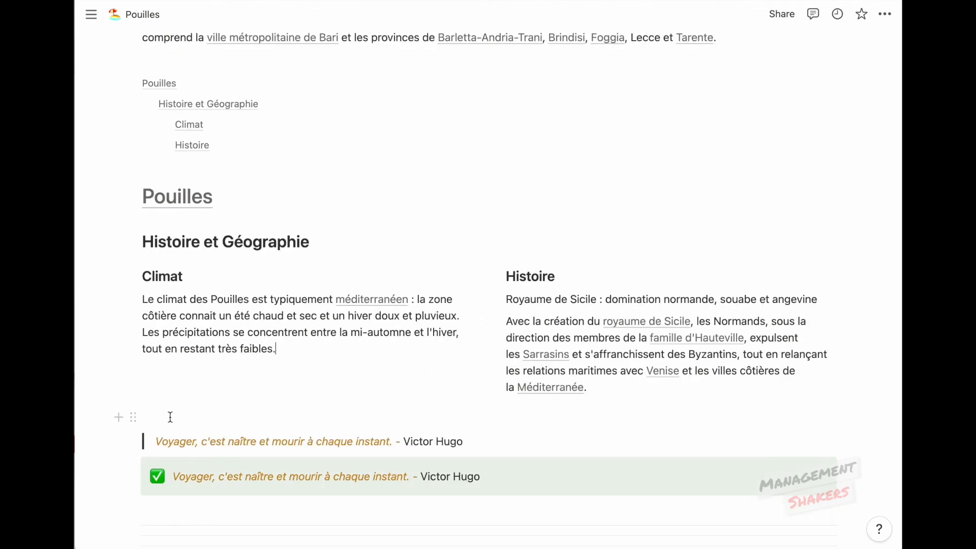
{"action": "left_click", "coordinate": [134, 446]}
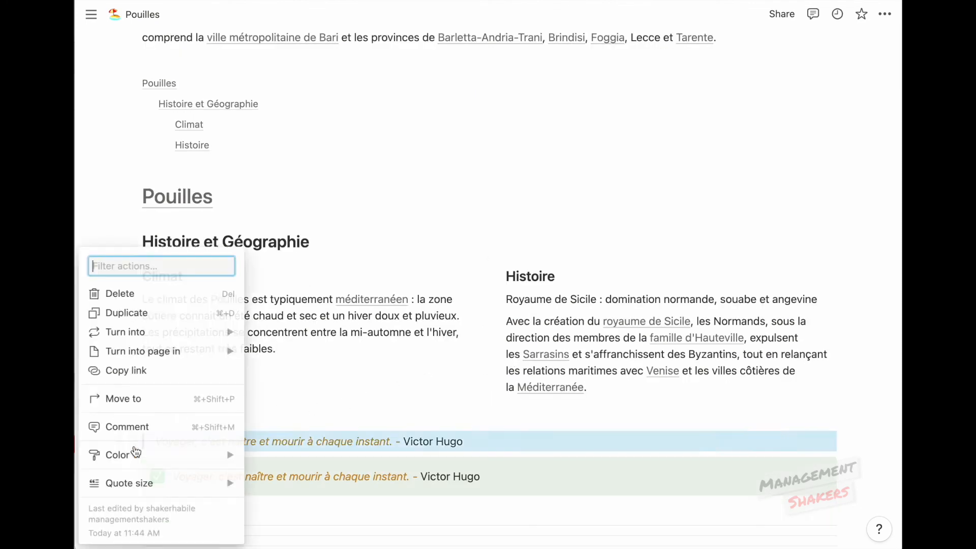
{"action": "left_click", "coordinate": [163, 300]}
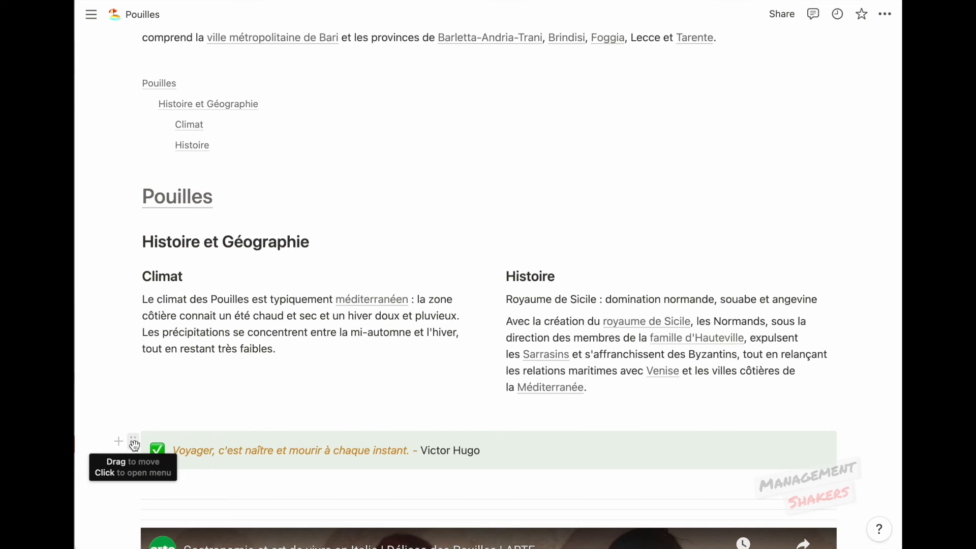
{"action": "left_click", "coordinate": [134, 445]}
{"action": "left_click", "coordinate": [180, 341]}
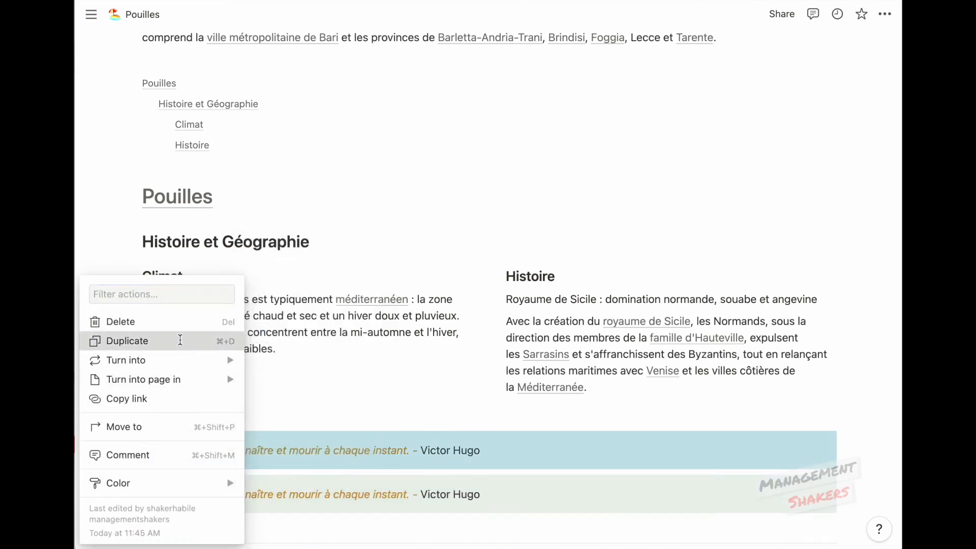
{"action": "left_click", "coordinate": [279, 418]}
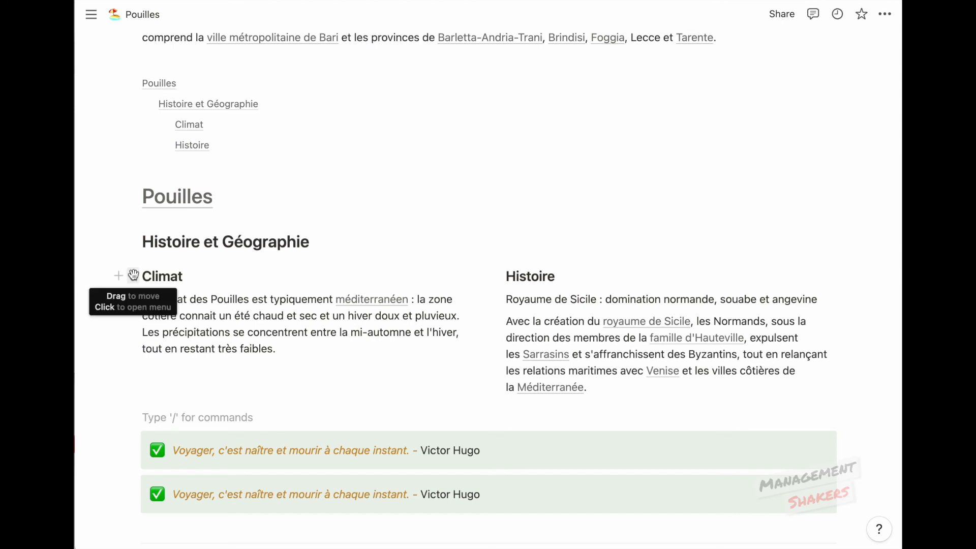
Add the comment "à compléter" to the Climat heading.
{"action": "left_click", "coordinate": [133, 275]}
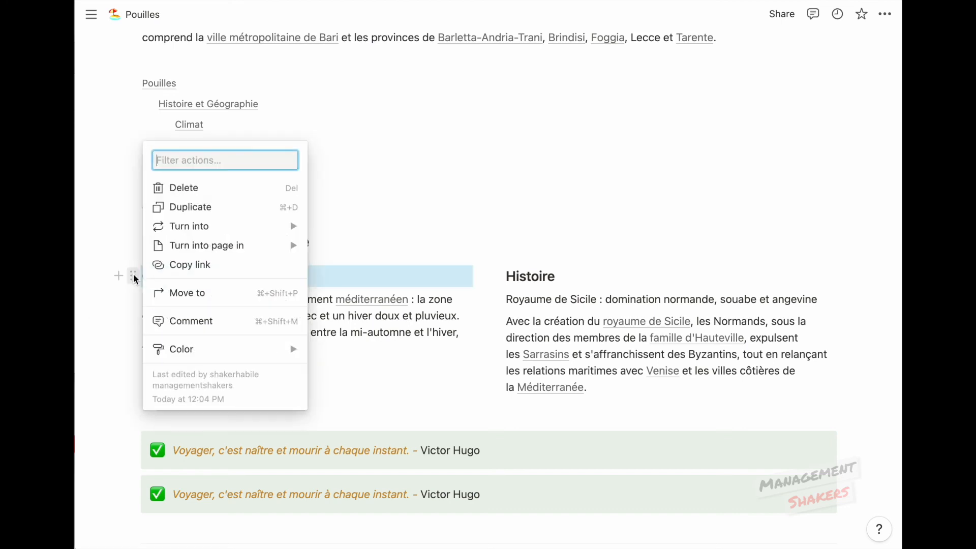
{"action": "left_click", "coordinate": [198, 322]}
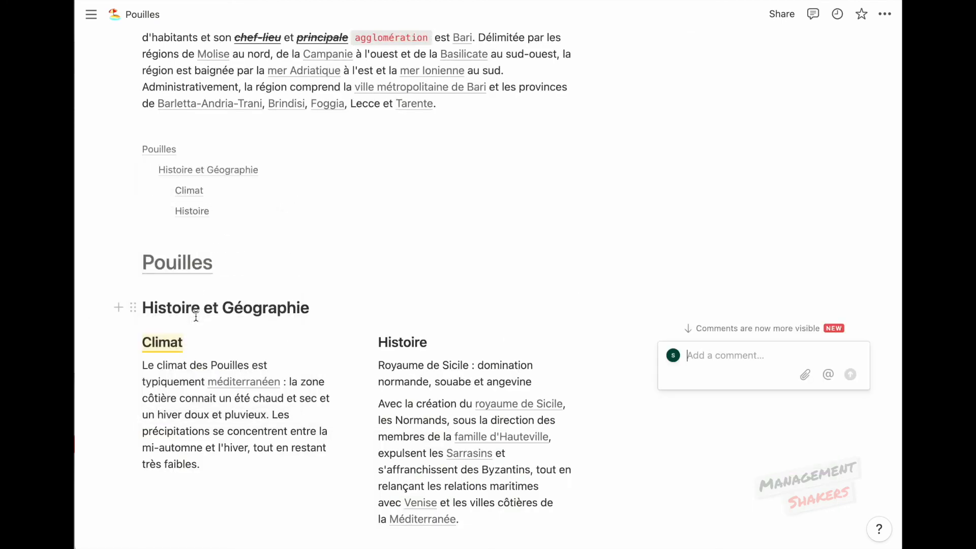
{"action": "type", "text": "à compléter"}
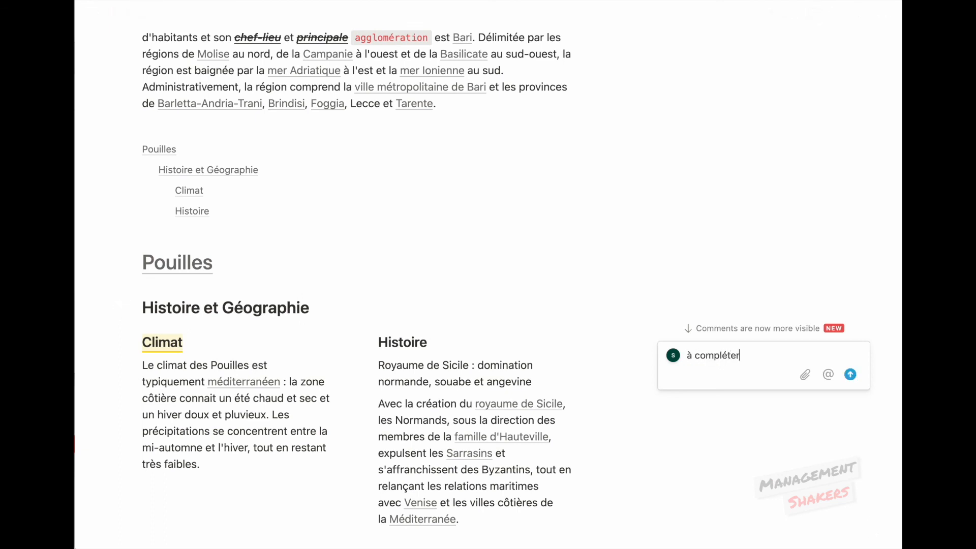
{"action": "left_click", "coordinate": [851, 375]}
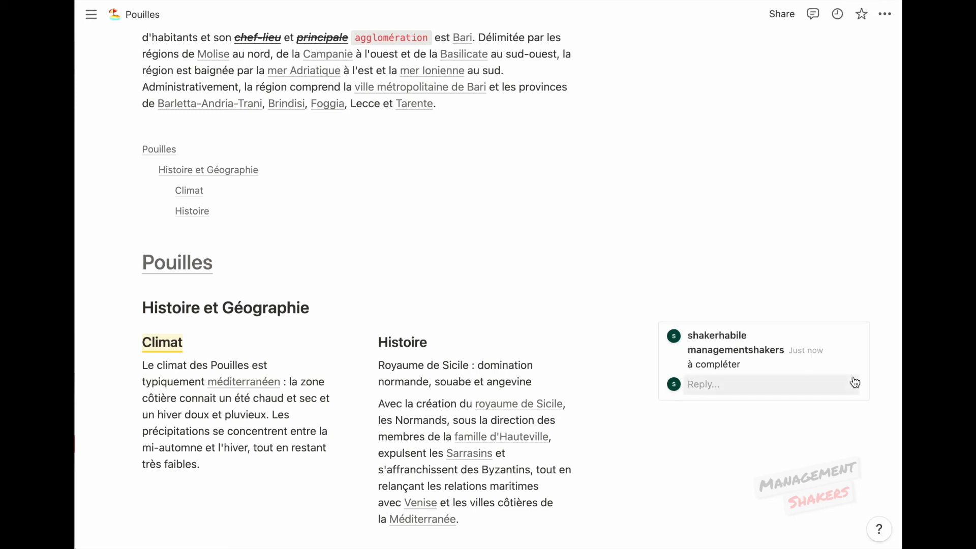
Display the list of all comments, and add the page comment "Commentaire" below the Pouilles page title.
{"action": "scroll", "coordinate": [734, 269], "scroll_direction": "up", "scroll_amount": 5}
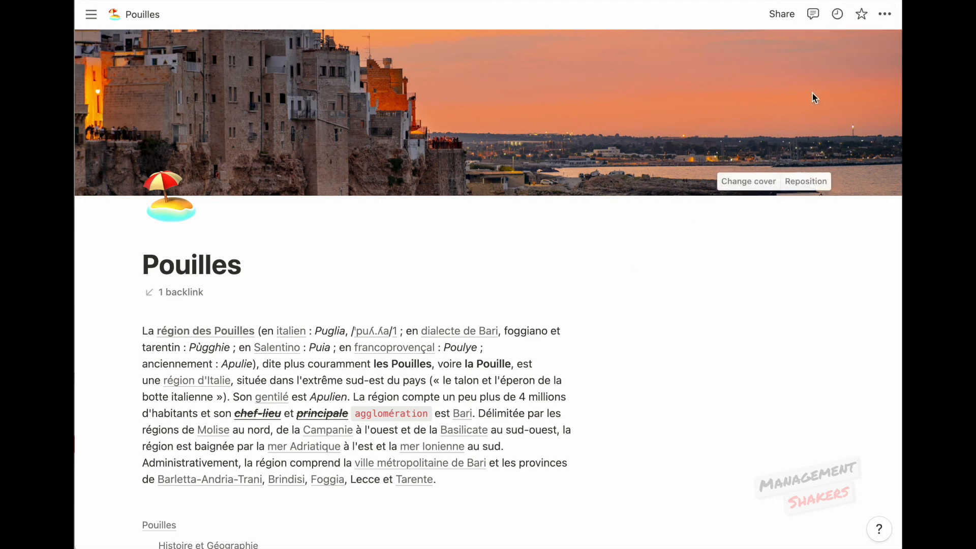
{"action": "left_click", "coordinate": [814, 15]}
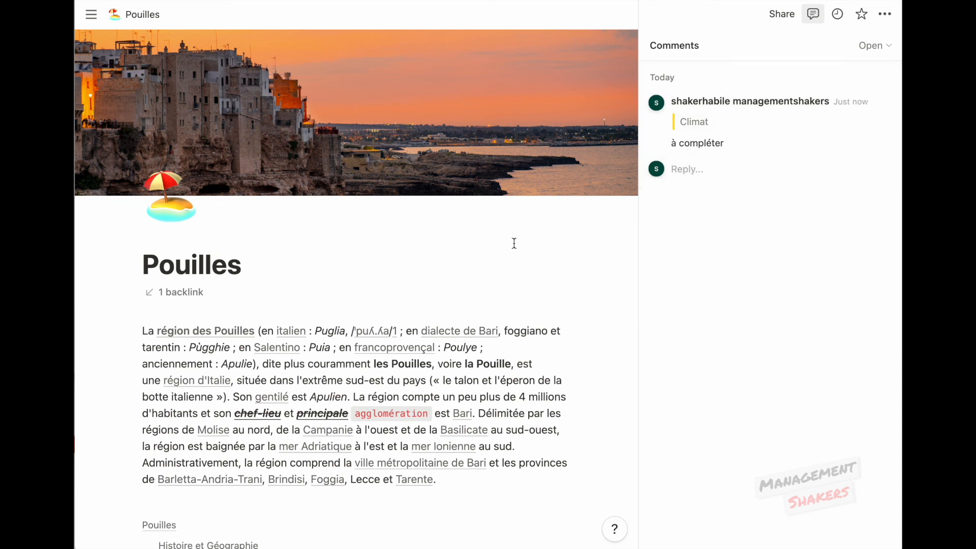
{"action": "mouse_move", "coordinate": [254, 302]}
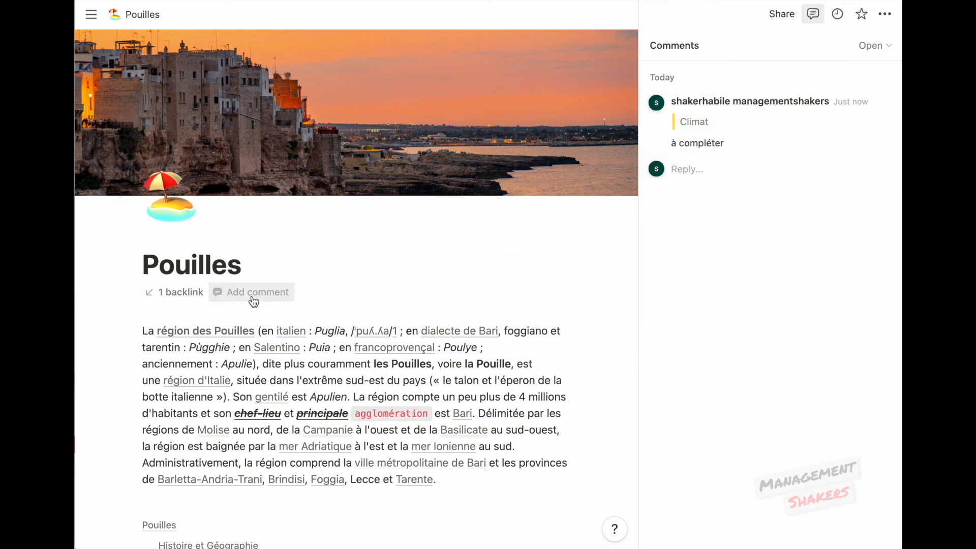
{"action": "left_click", "coordinate": [241, 300]}
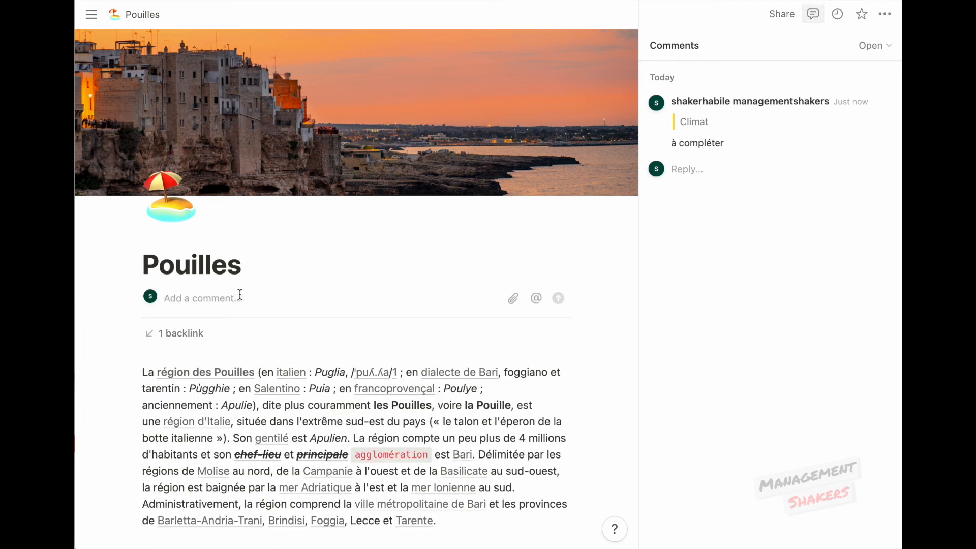
{"action": "type", "text": "Commentaire"}
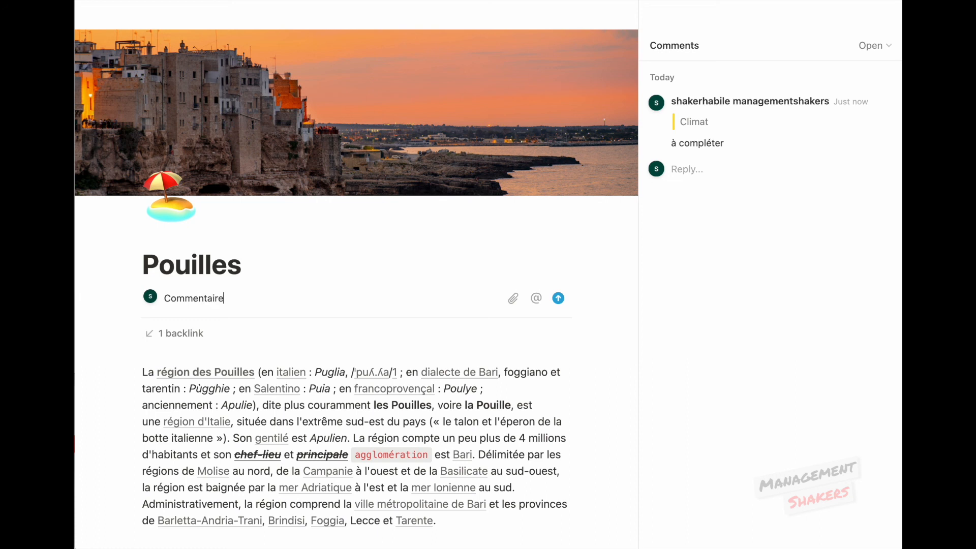
{"action": "left_click", "coordinate": [559, 298]}
Add the comment "Commentaire" to "Tarente." at the end of the introduction, and resolve the "à compléter" comment on Climat.
{"action": "scroll", "coordinate": [411, 414], "scroll_direction": "down", "scroll_amount": 3}
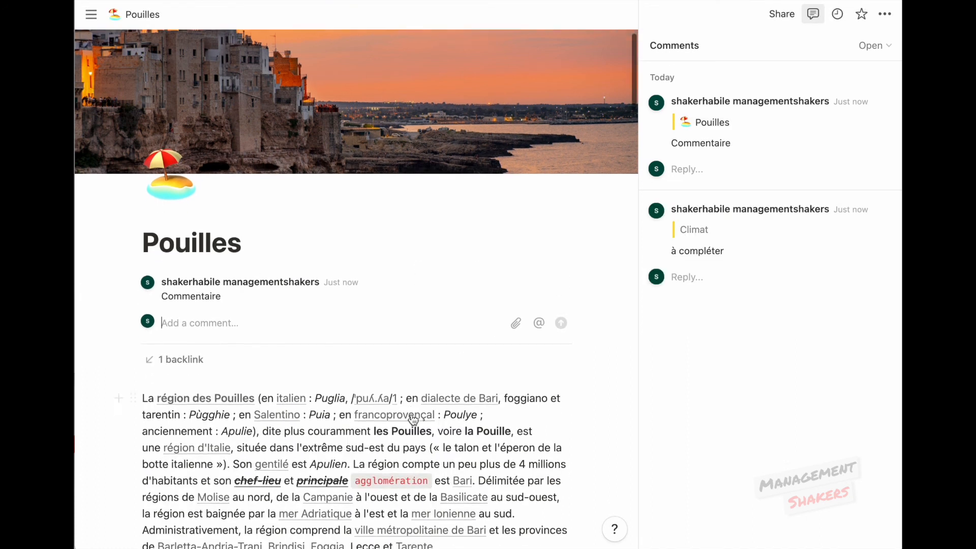
{"action": "scroll", "coordinate": [412, 413], "scroll_direction": "down", "scroll_amount": 3}
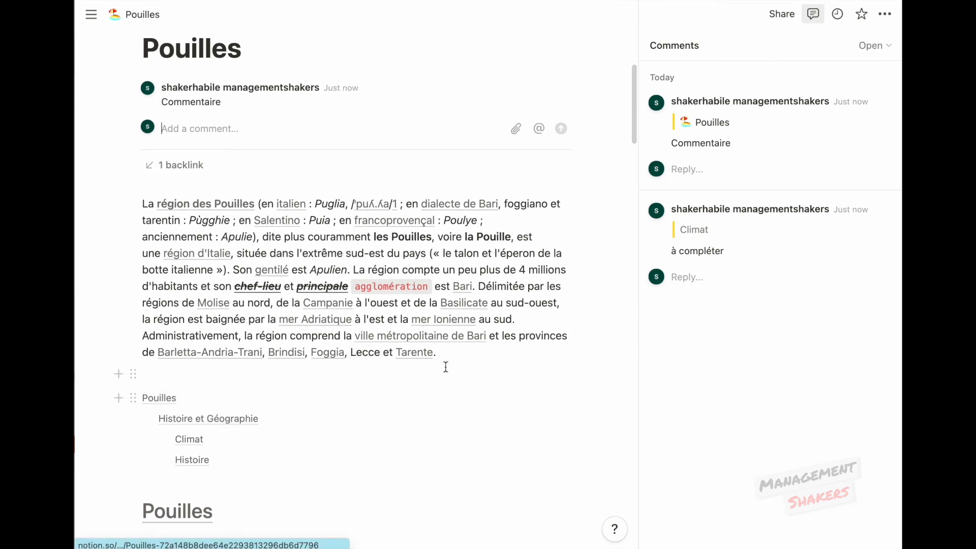
{"action": "left_click_drag", "start_coordinate": [443, 354], "coordinate": [397, 354]}
{"action": "left_click", "coordinate": [491, 325]}
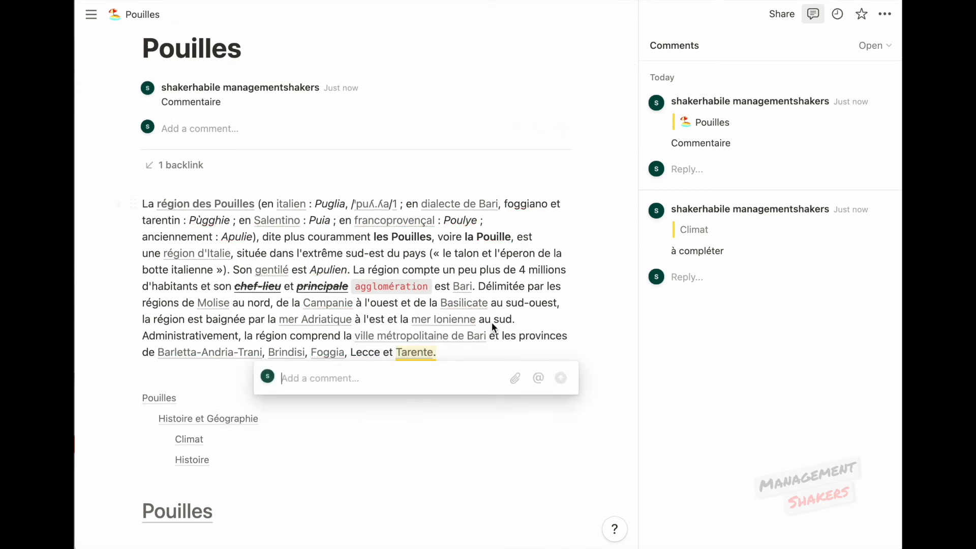
{"action": "type", "text": "Commentaire"}
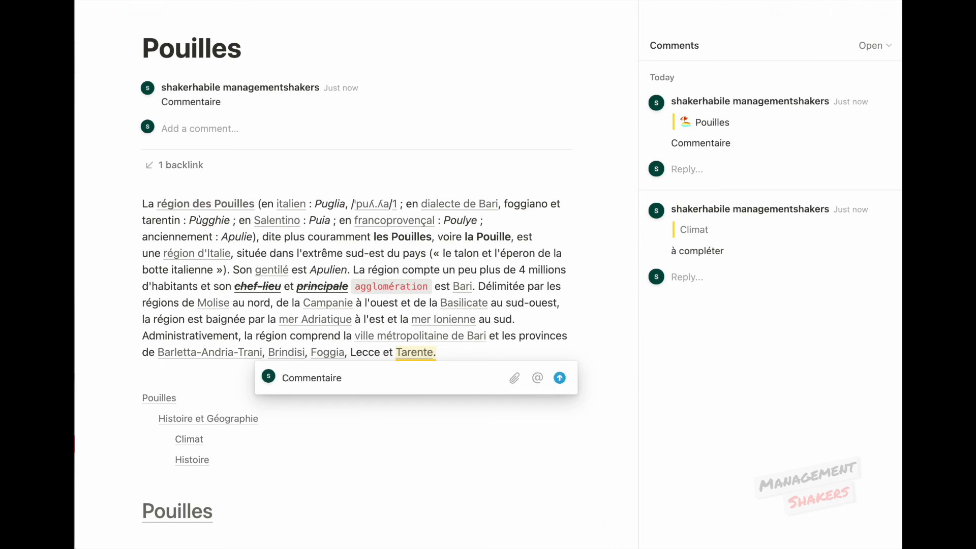
{"action": "left_click", "coordinate": [559, 378]}
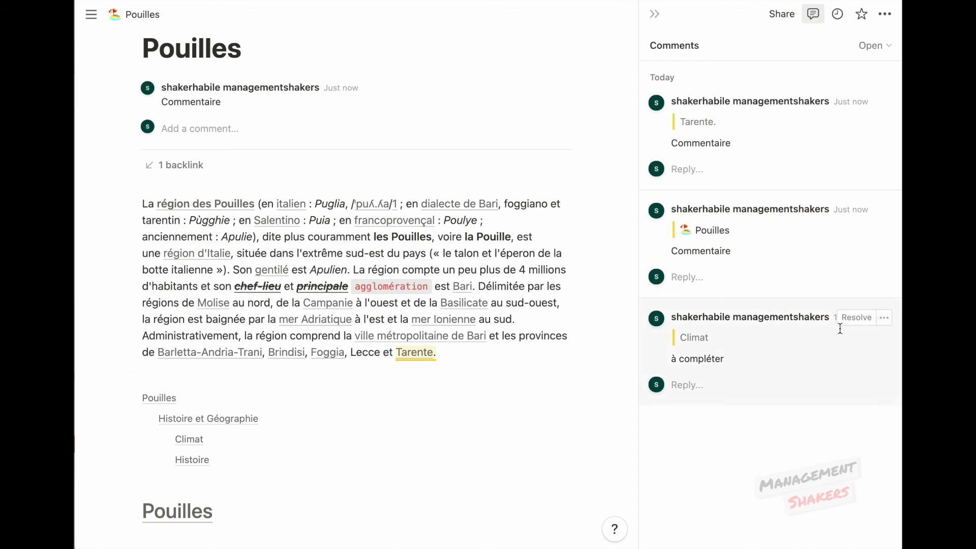
{"action": "left_click", "coordinate": [858, 323]}
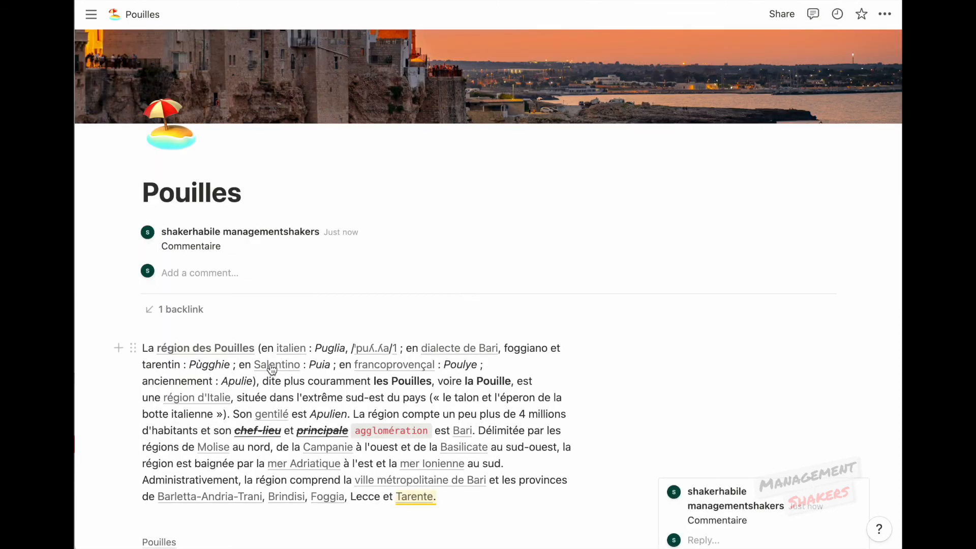
Delete the introductory paragraph and all remaining content blocks of the Pouilles page.
{"action": "left_click", "coordinate": [218, 381]}
{"action": "key", "text": "ctrl+a"}
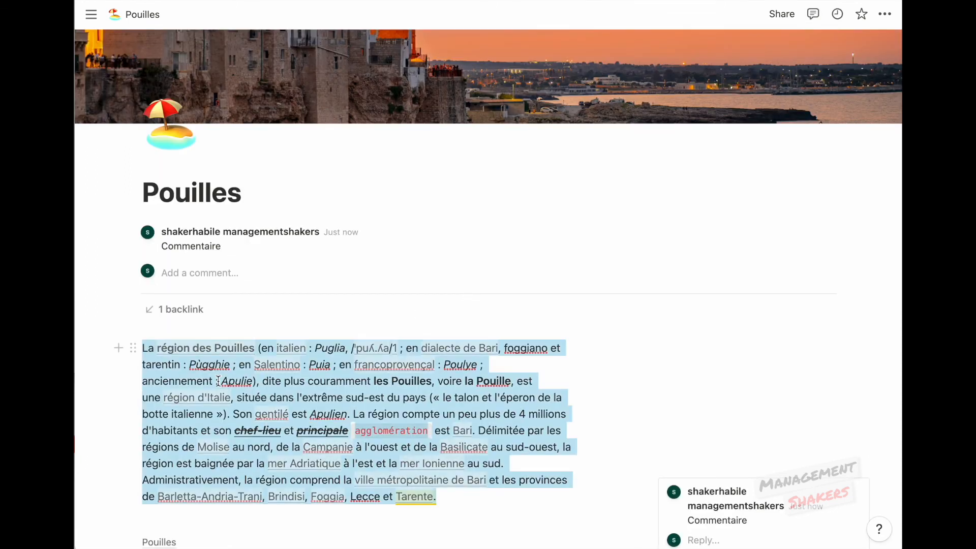
{"action": "key", "text": "BackSpace"}
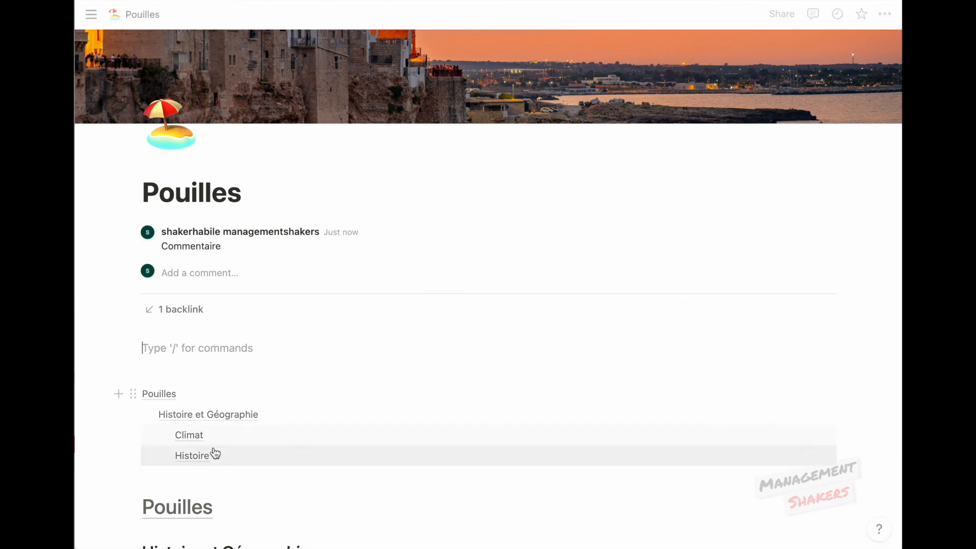
{"action": "key", "text": "ctrl+a"}
{"action": "key", "text": "BackSpace"}
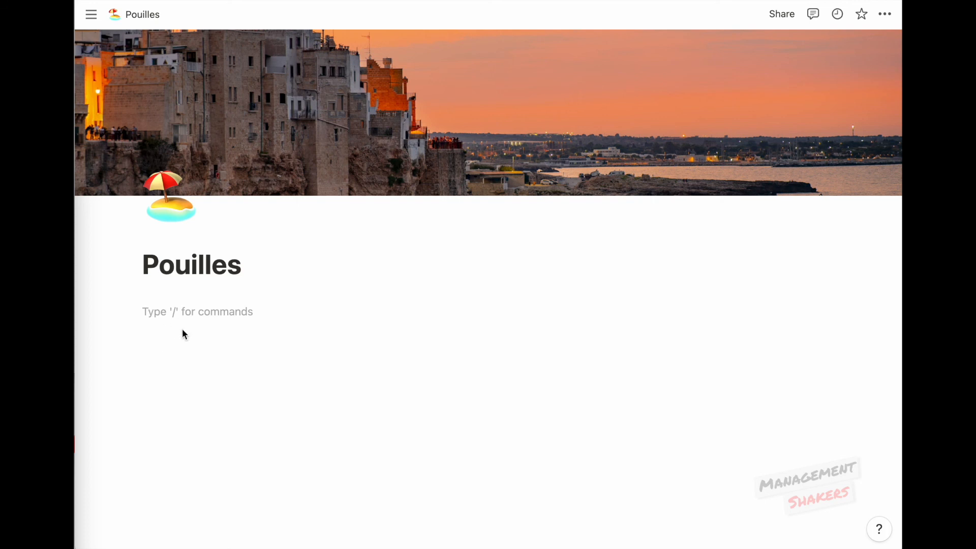
Add a sub-page titled "Dans ma valise" to the empty Pouilles page.
{"action": "type", "text": "/page"}
{"action": "key", "text": "Return"}
{"action": "type", "text": "Dans ma"}
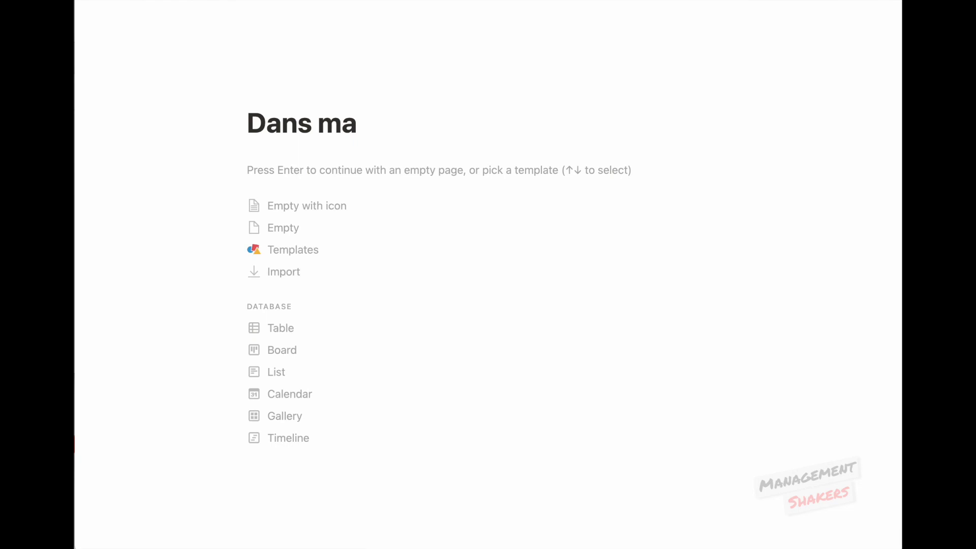
{"action": "type", "text": " valise"}
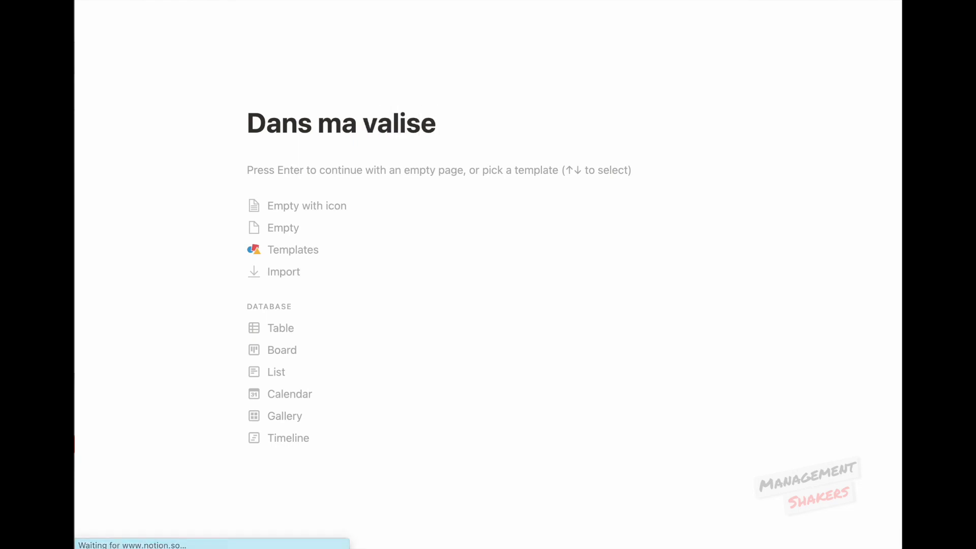
Add an icon to the Dans ma valise page, using the blue baggage claim emoji found with the filter "lugg".
{"action": "left_click", "coordinate": [268, 94]}
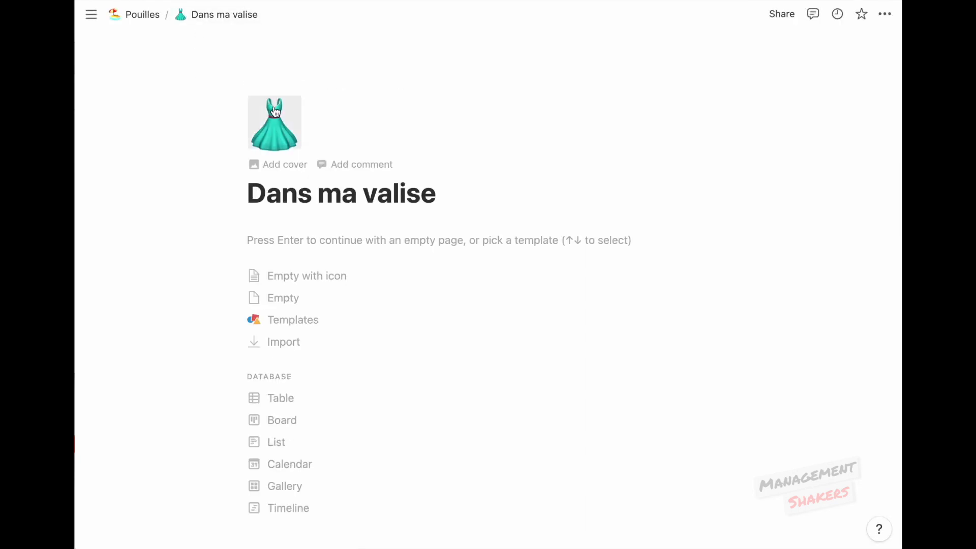
{"action": "left_click", "coordinate": [274, 113]}
{"action": "type", "text": "lugg"}
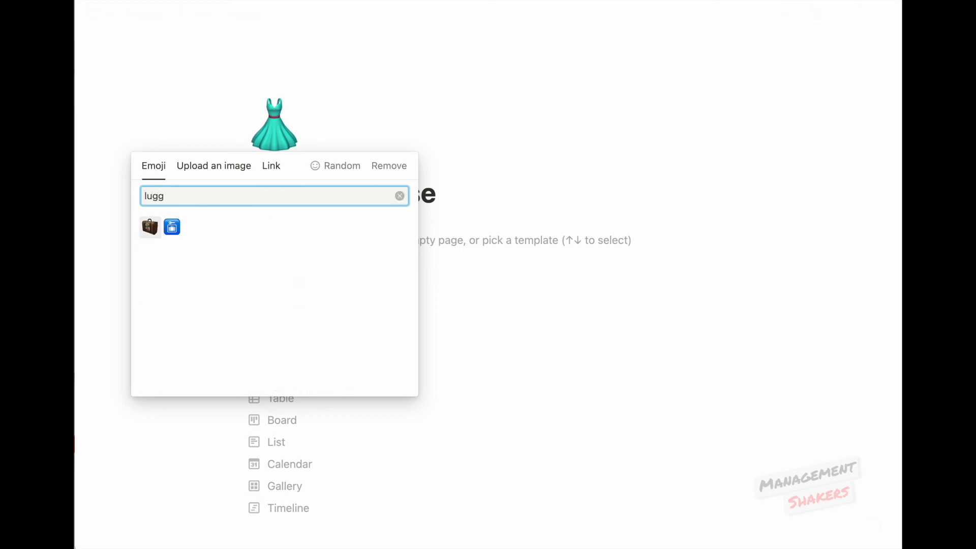
{"action": "left_click", "coordinate": [171, 226]}
Return to the Pouilles page and add a sub-page titled "Jours" below Dans ma valise.
{"action": "left_click", "coordinate": [141, 15]}
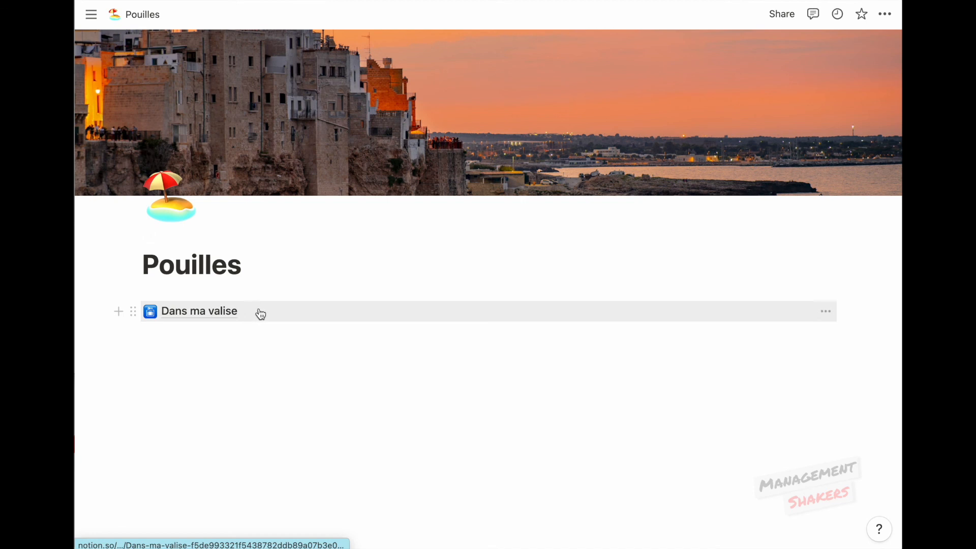
{"action": "left_click", "coordinate": [238, 339]}
{"action": "type", "text": "/page"}
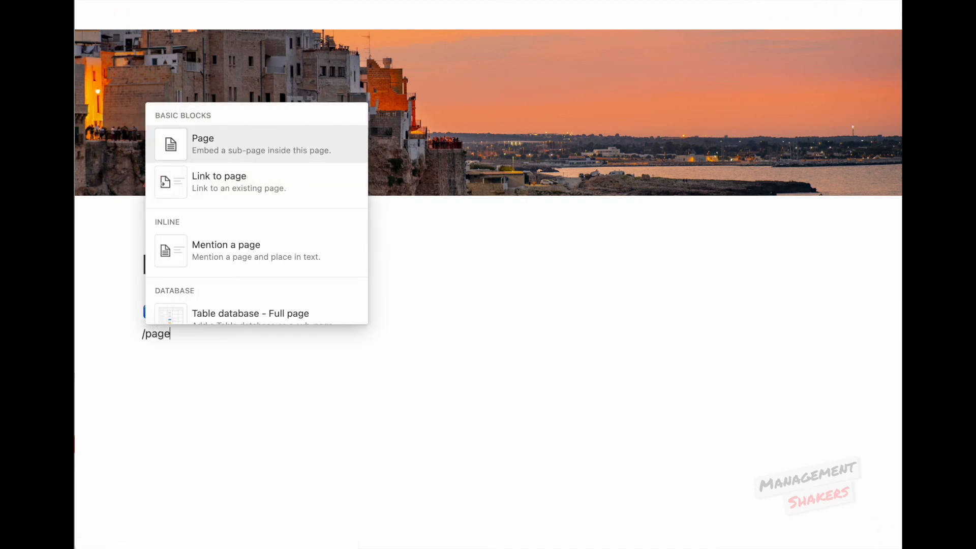
{"action": "key", "text": "Return"}
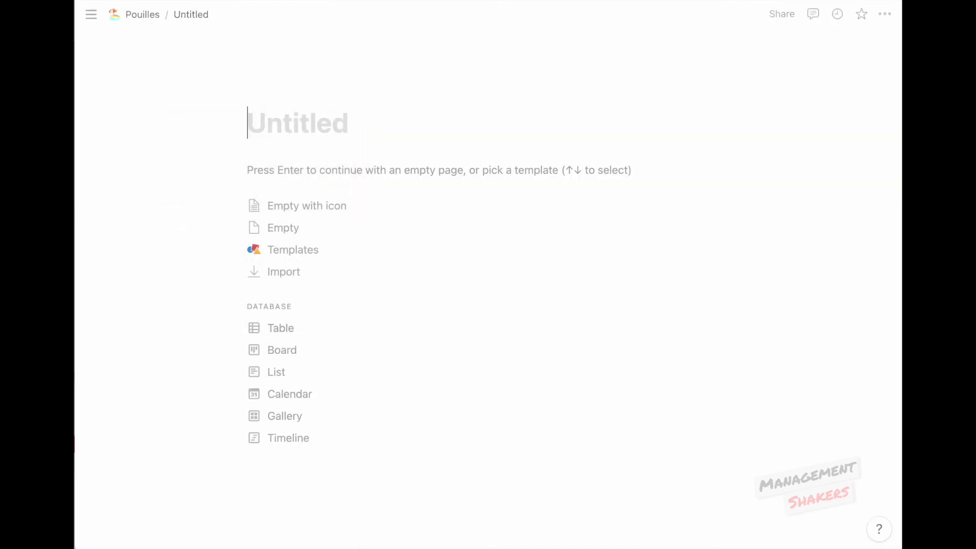
{"action": "type", "text": "Jours"}
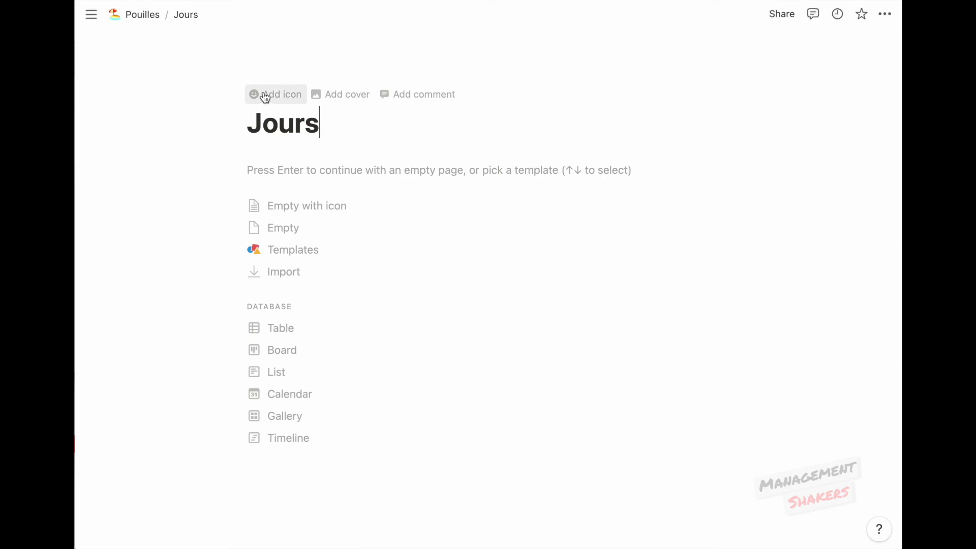
Add an icon to the Jours page, using the July 17 calendar emoji found with the filter "calen".
{"action": "left_click", "coordinate": [262, 95]}
{"action": "left_click", "coordinate": [260, 106]}
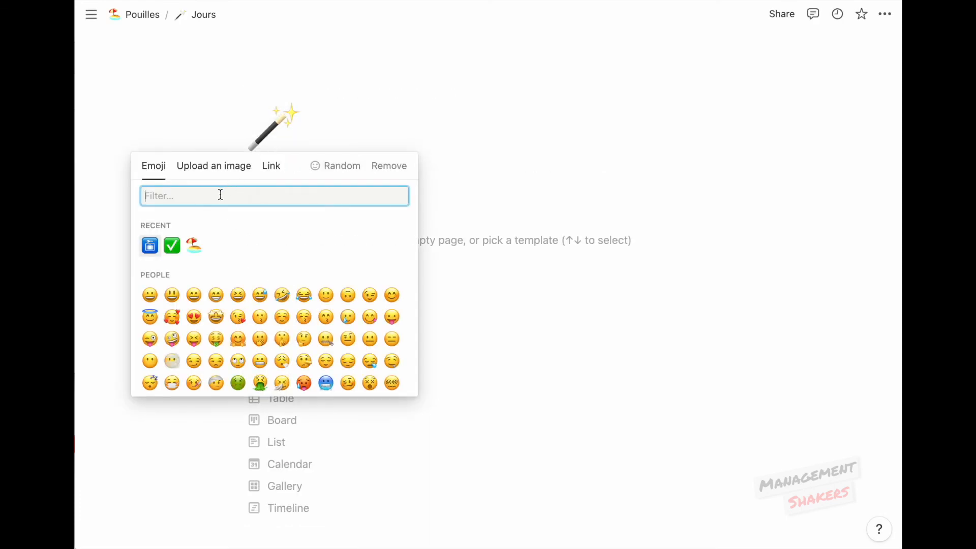
{"action": "type", "text": "calen"}
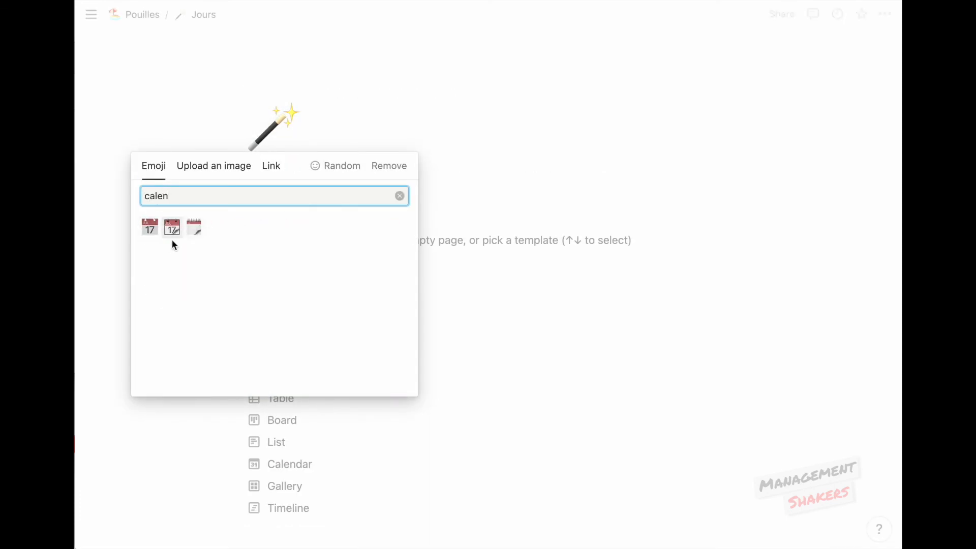
{"action": "left_click", "coordinate": [171, 229]}
{"action": "key", "text": "Escape"}
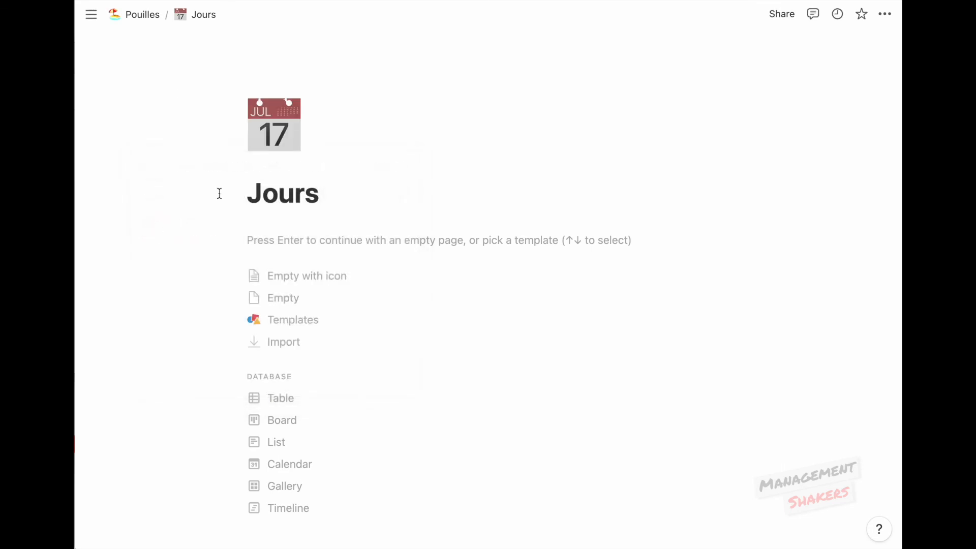
Return to the Pouilles page and add a sub-page titled "Hébergements" below Jours.
{"action": "left_click", "coordinate": [142, 15]}
{"action": "left_click", "coordinate": [203, 356]}
{"action": "type", "text": "/page"}
{"action": "key", "text": "Return"}
{"action": "type", "text": "Hébergements"}
Add an icon to the Hébergements page, using the bed emoji found with the filter "bed".
{"action": "left_click", "coordinate": [265, 102]}
{"action": "left_click", "coordinate": [266, 105]}
{"action": "type", "text": "bed"}
{"action": "left_click", "coordinate": [151, 226]}
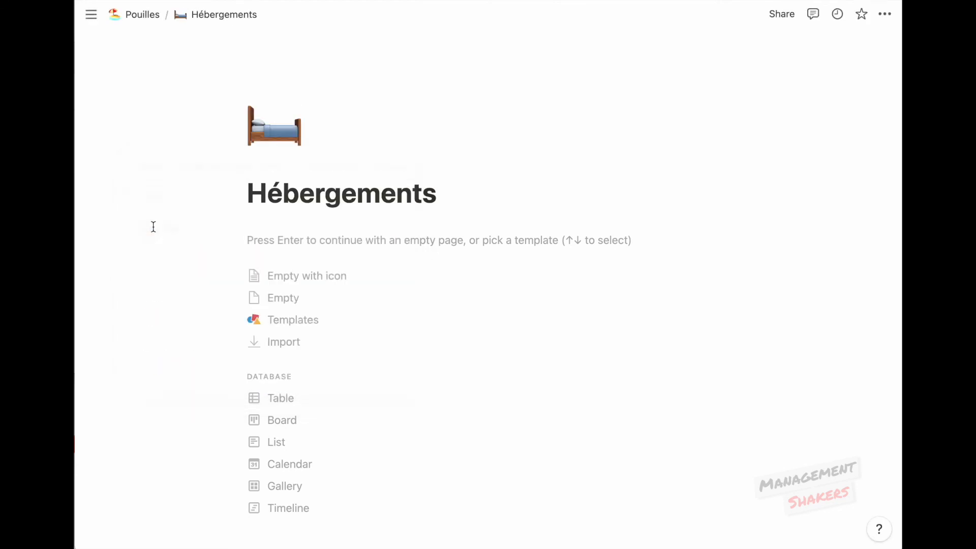
Return to the Pouilles page and add a sub-page titled "Transports" below Hébergements.
{"action": "left_click", "coordinate": [143, 14]}
{"action": "left_click", "coordinate": [242, 384]}
{"action": "type", "text": "/page"}
{"action": "key", "text": "Return"}
{"action": "type", "text": "Transports"}
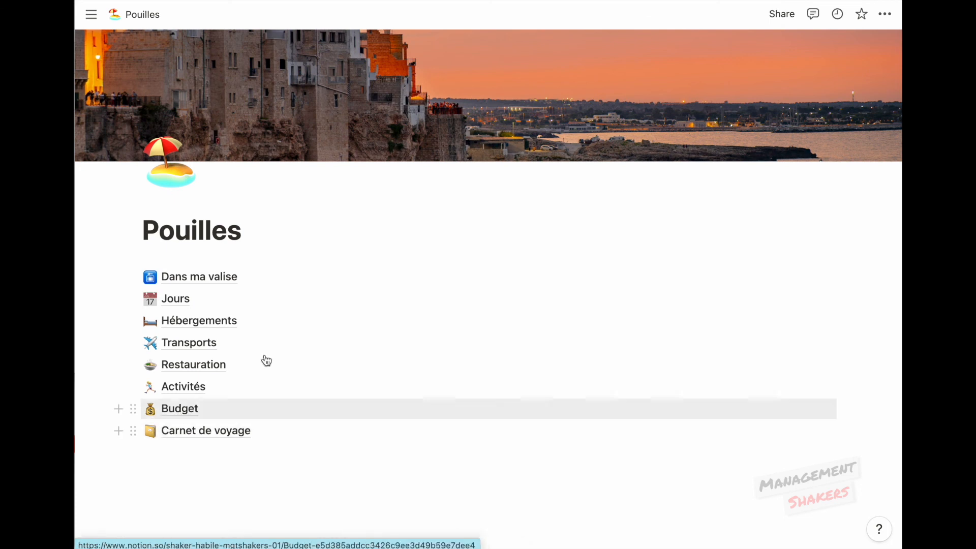
Open the Dans ma valise sub-page to view it, and go back to the Pouilles page.
{"action": "left_click", "coordinate": [226, 281]}
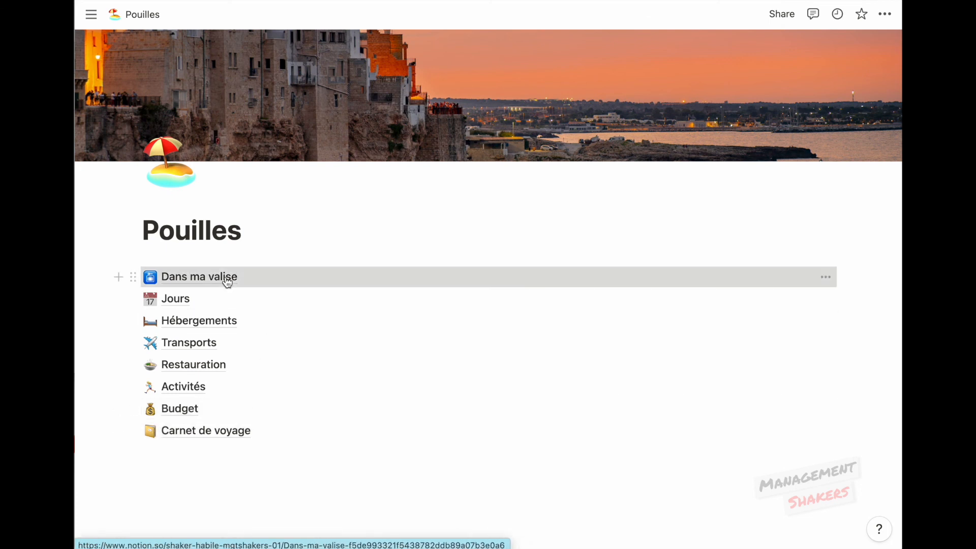
{"action": "left_click", "coordinate": [136, 14]}
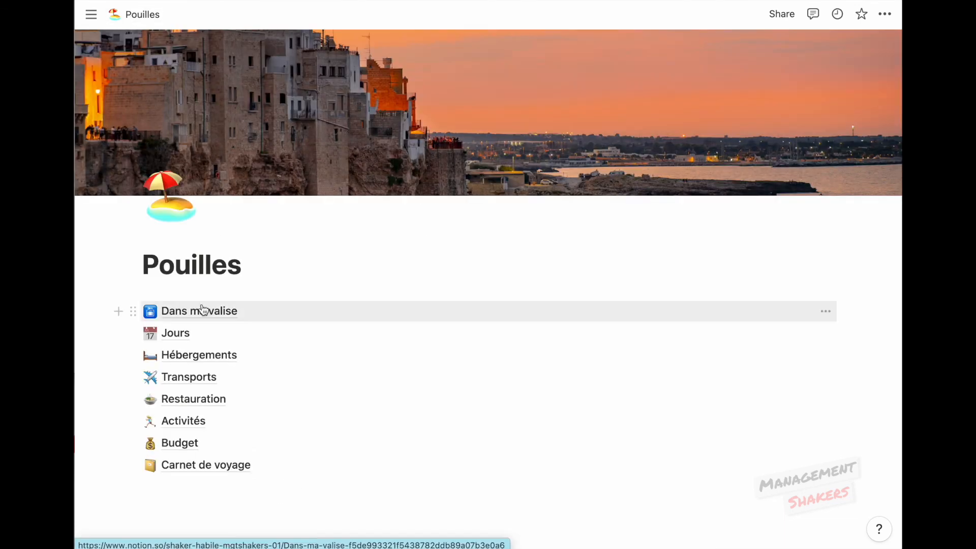